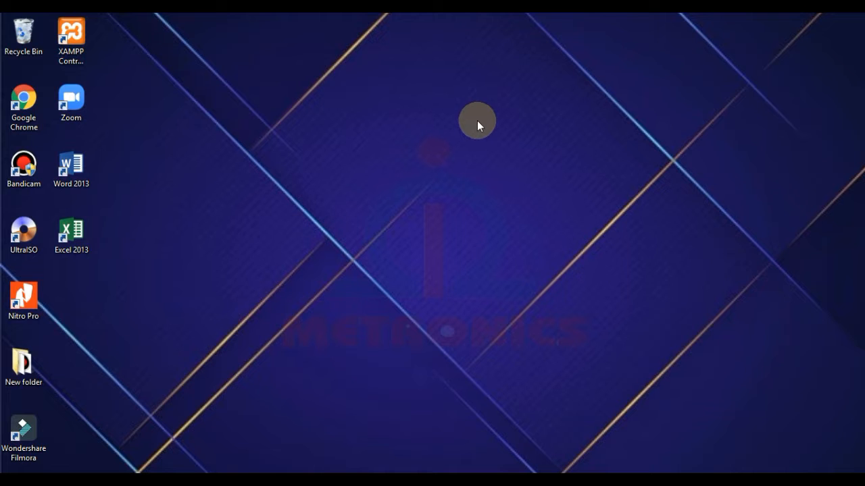
# Launch Excel 2013 from the desktop and open a maximized blank workbook, Book1.
pyautogui.doubleClick(73, 236)
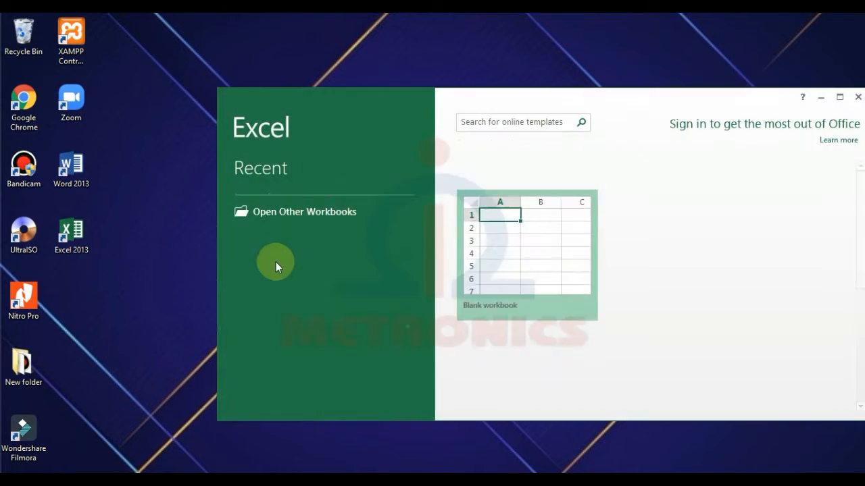
pyautogui.click(503, 269)
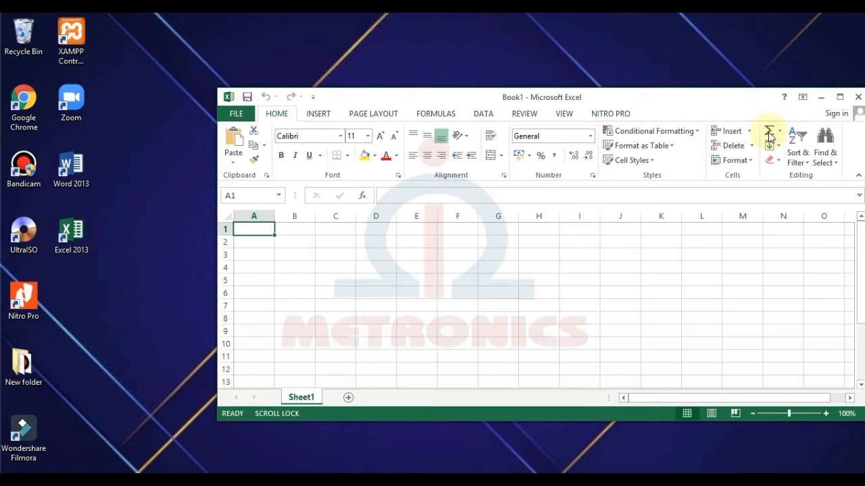
pyautogui.click(840, 100)
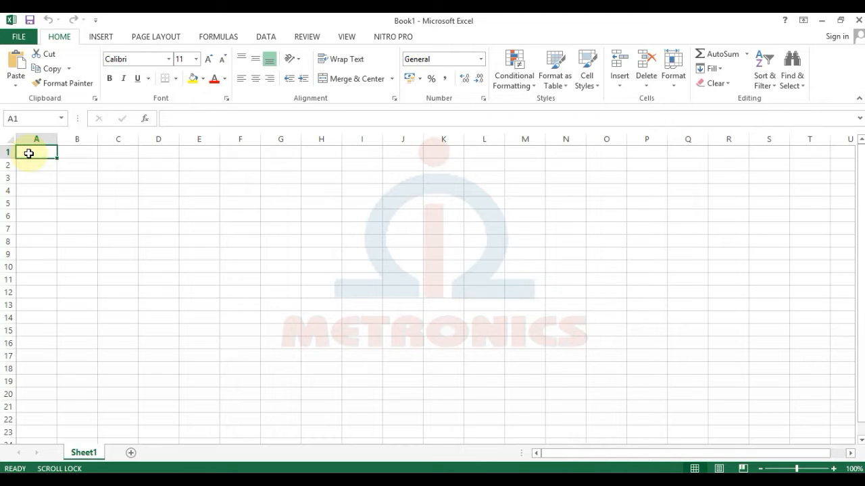
# Enter VLOOKUP in A1 and the title TABEL GAJI KARYAWAN in A3.
pyautogui.write('VLO')
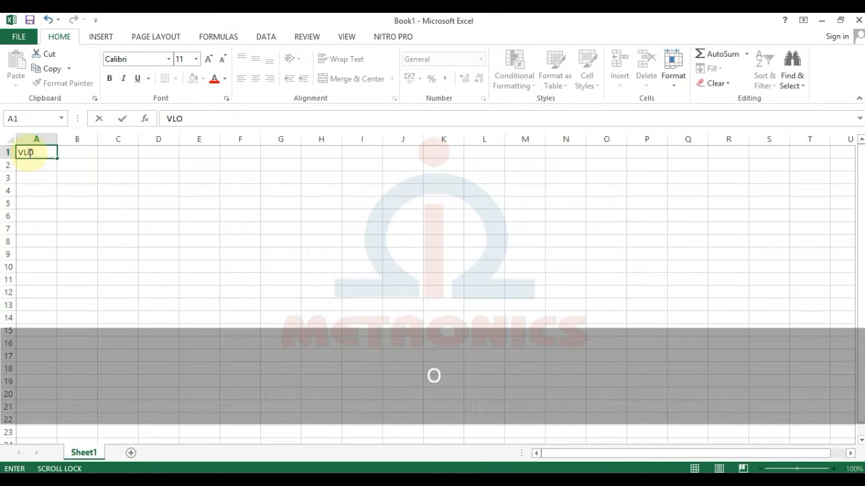
pyautogui.write('OK')
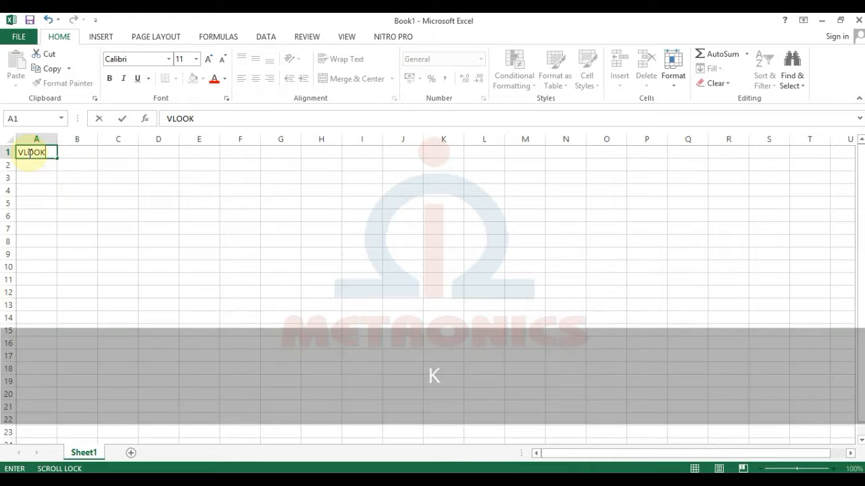
pyautogui.write('UP')
pyautogui.press('Return')
pyautogui.press('Return')
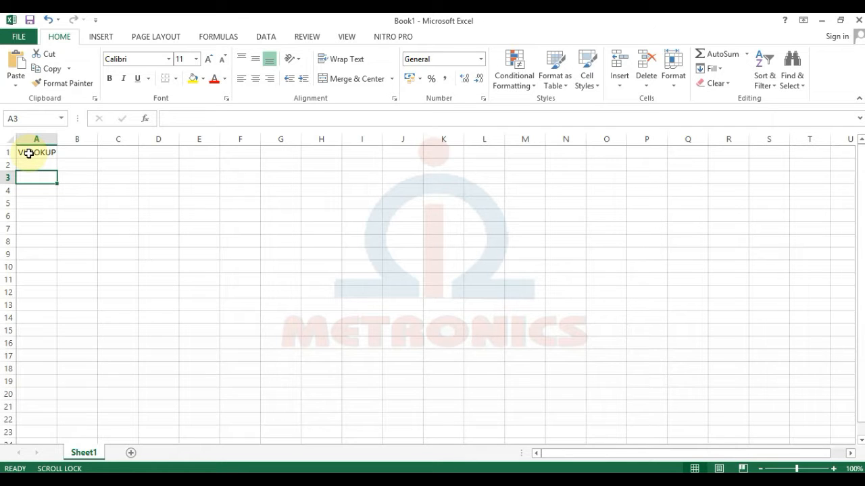
pyautogui.press('capslock')
pyautogui.press('capslock')
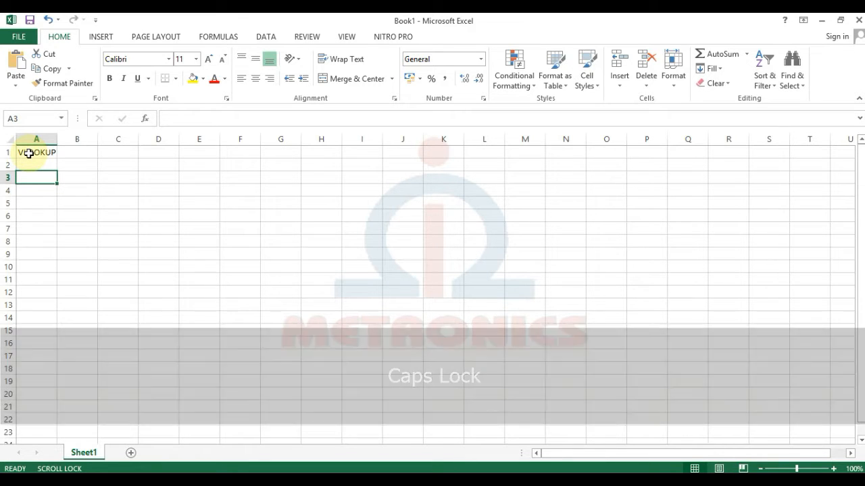
pyautogui.write('TAB')
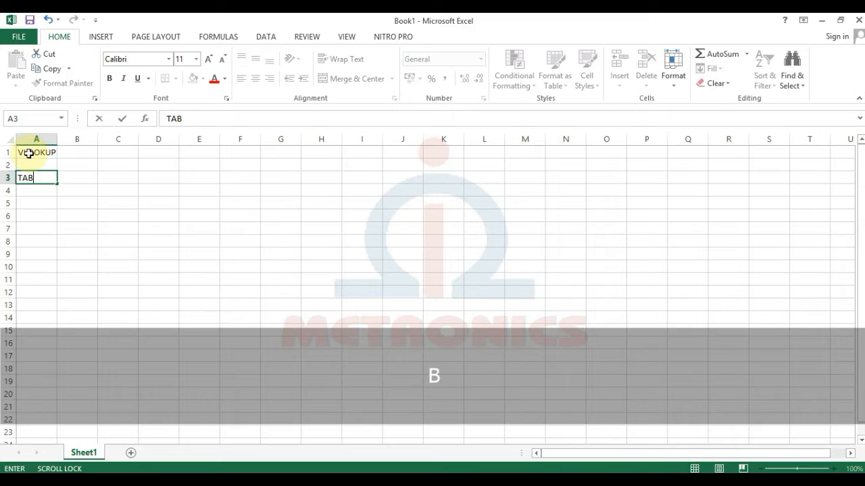
pyautogui.write('EL GAJI KA')
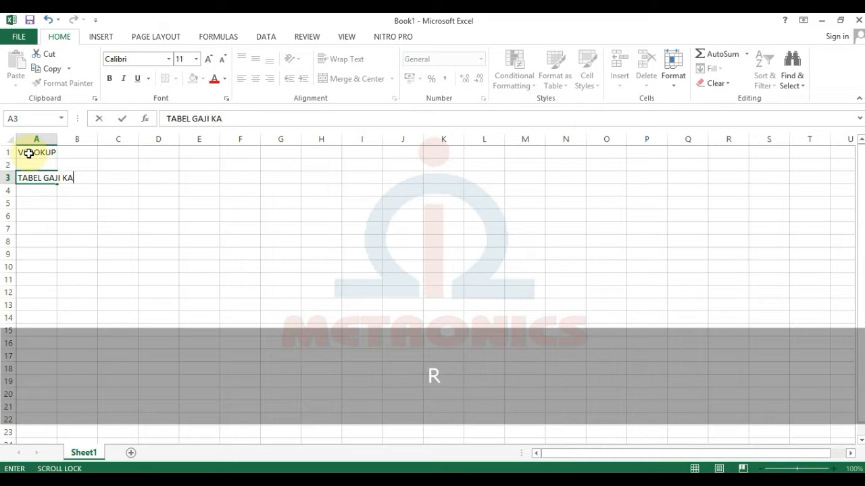
pyautogui.write('RYAWAN')
pyautogui.press('Return')
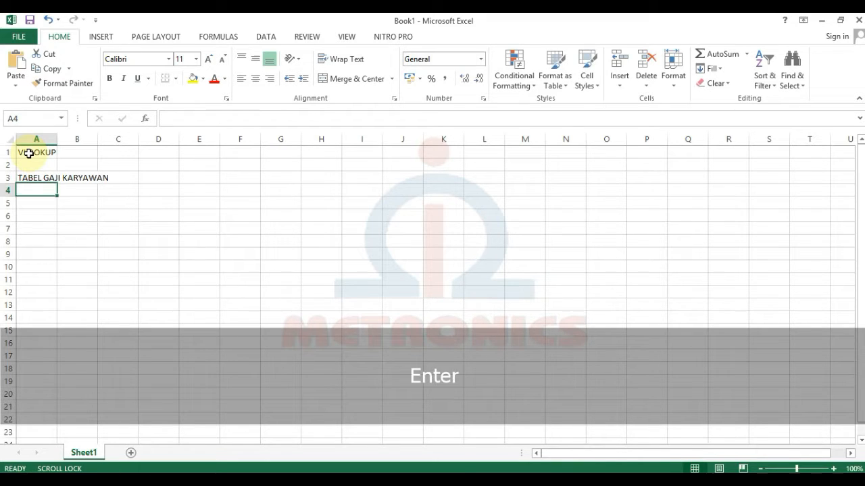
pyautogui.press('Return')
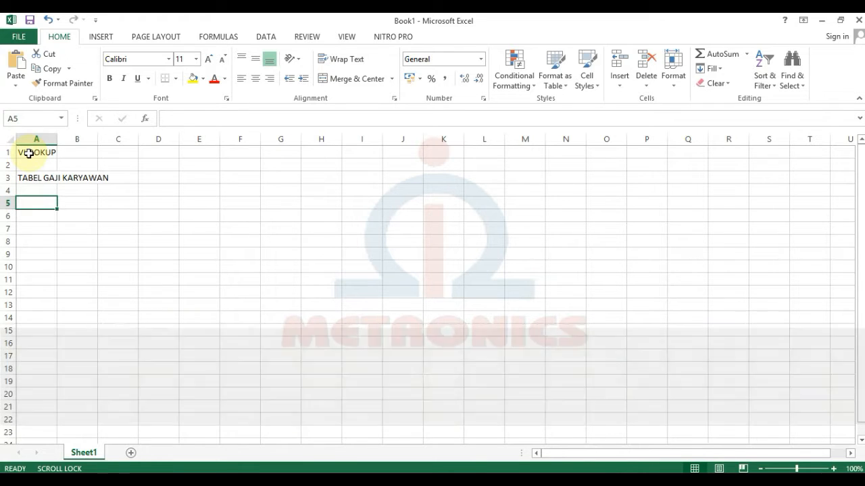
# Enter column headings NAMA, KODE, LULUSAN and GAJI across A5:D5.
pyautogui.write('NAMA')
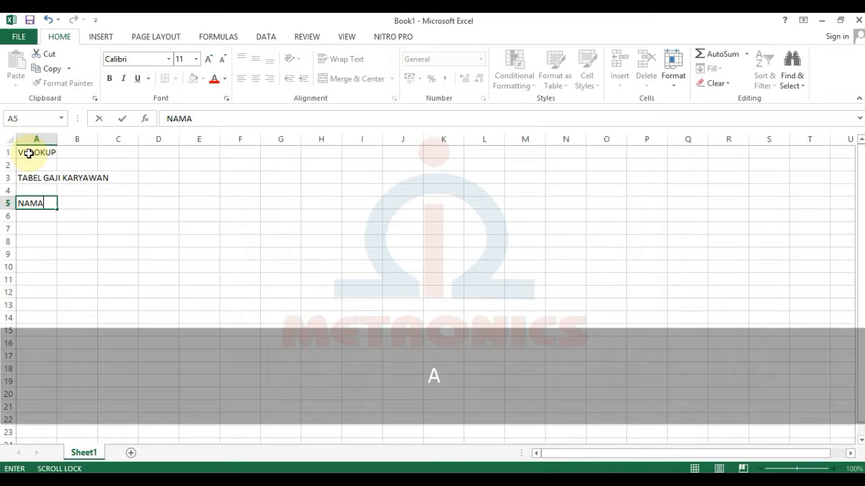
pyautogui.press('Tab')
pyautogui.write('KOD')
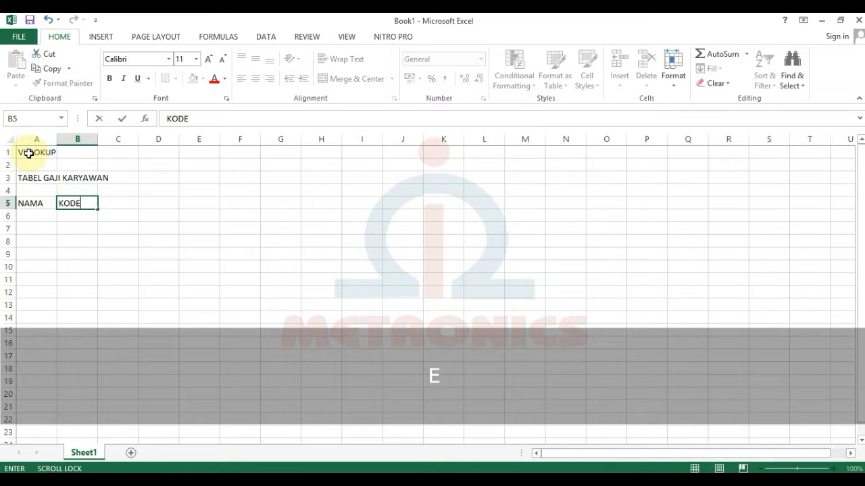
pyautogui.press('Tab')
pyautogui.write('LULU')
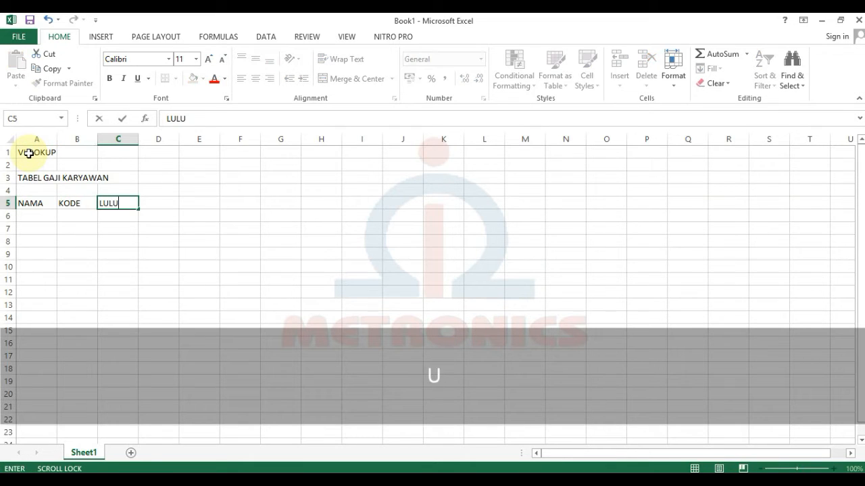
pyautogui.write('SAN')
pyautogui.press('Tab')
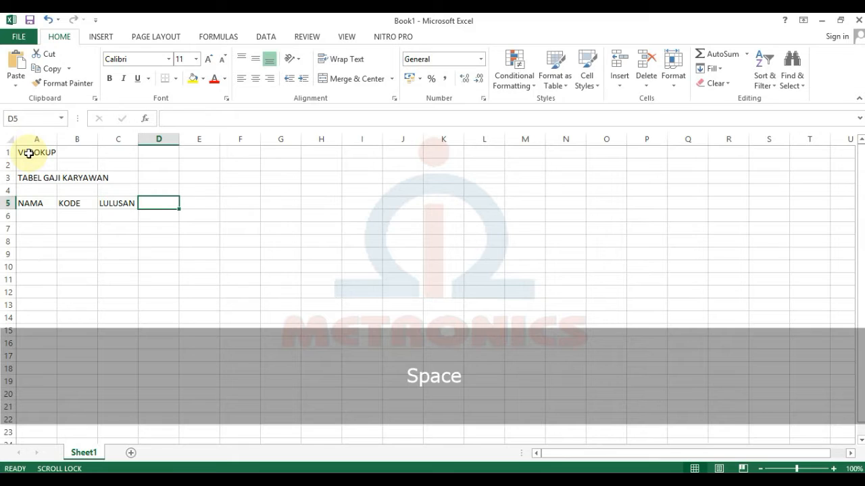
pyautogui.write('GAJI')
pyautogui.press('Return')
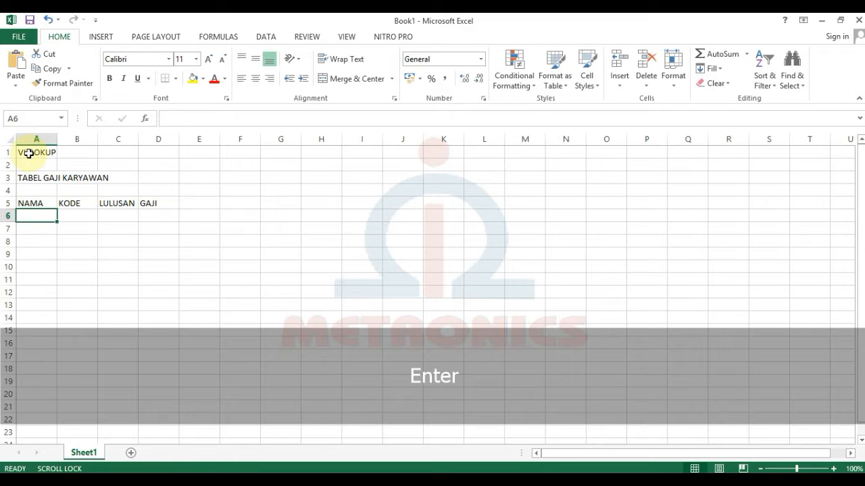
# List employee names DINA, SUSI, LUMAN and HASAN in A6:A9.
pyautogui.write('DINA')
pyautogui.press('Return')
pyautogui.write('S')
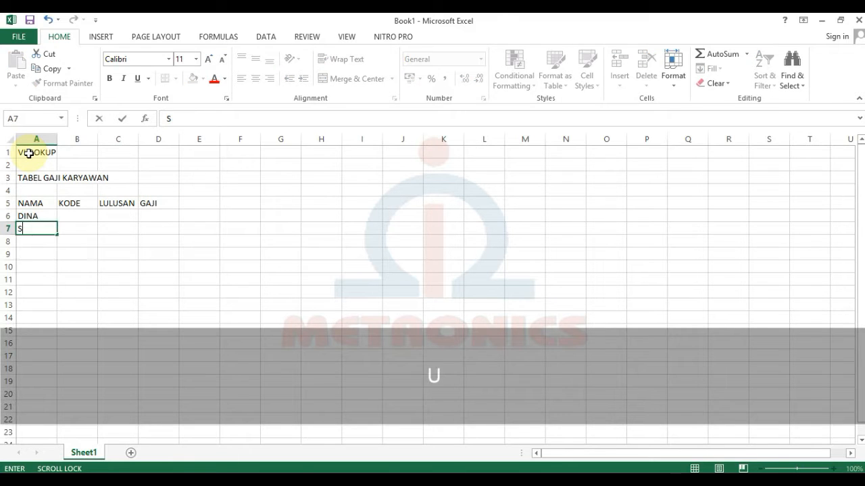
pyautogui.write('USI')
pyautogui.press('Return')
pyautogui.write('LU')
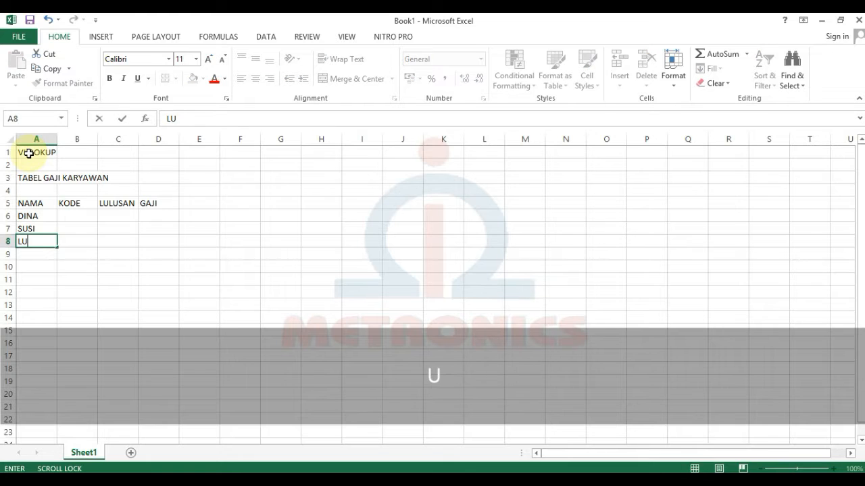
pyautogui.write('MNA')
pyautogui.press('BackSpace')
pyautogui.press('BackSpace')
pyautogui.write('AN')
pyautogui.press('Return')
pyautogui.write('HASA')
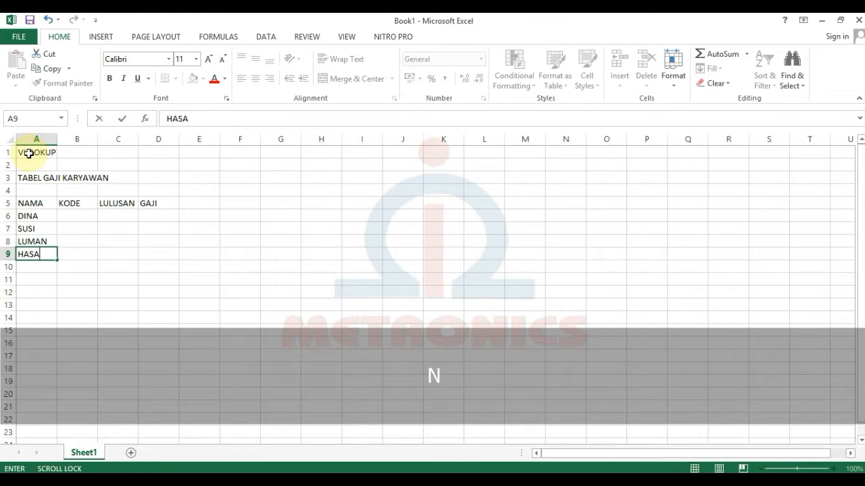
pyautogui.press('Tab')
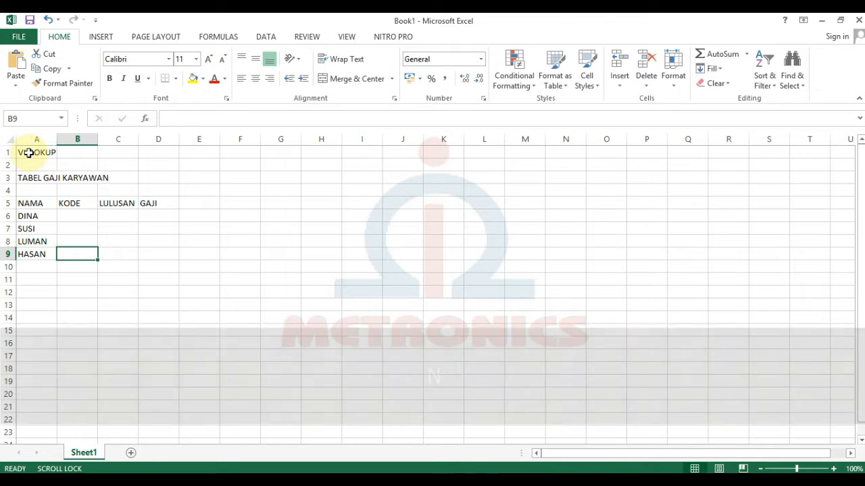
# Enter code 2 for DINA in cell B6.
pyautogui.press('Up')
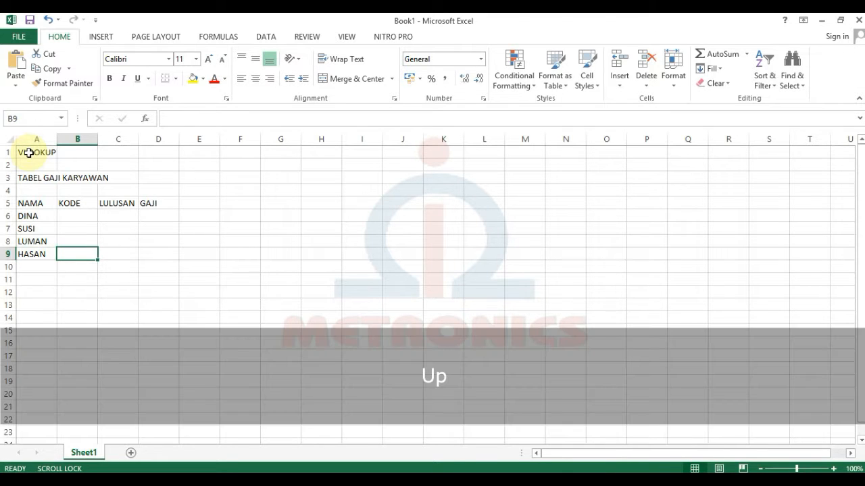
pyautogui.press('Down')
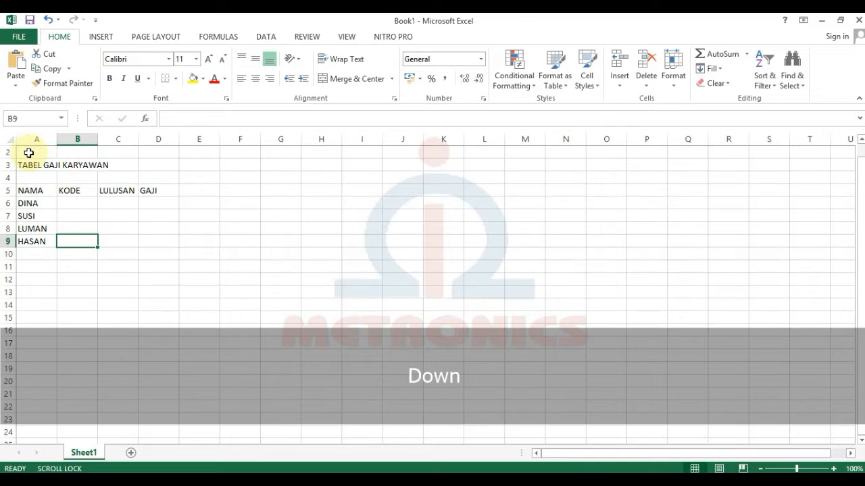
pyautogui.click(90, 202)
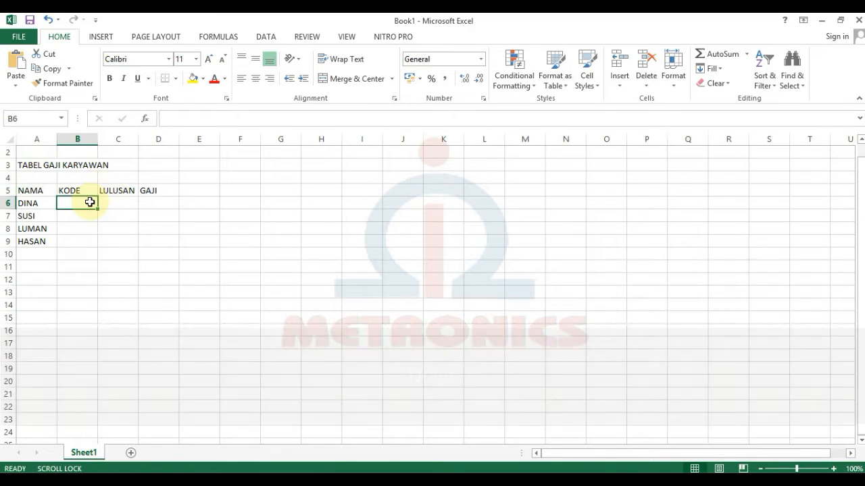
pyautogui.write('2')
pyautogui.press('Down')
pyautogui.write('1')
pyautogui.press('Down')
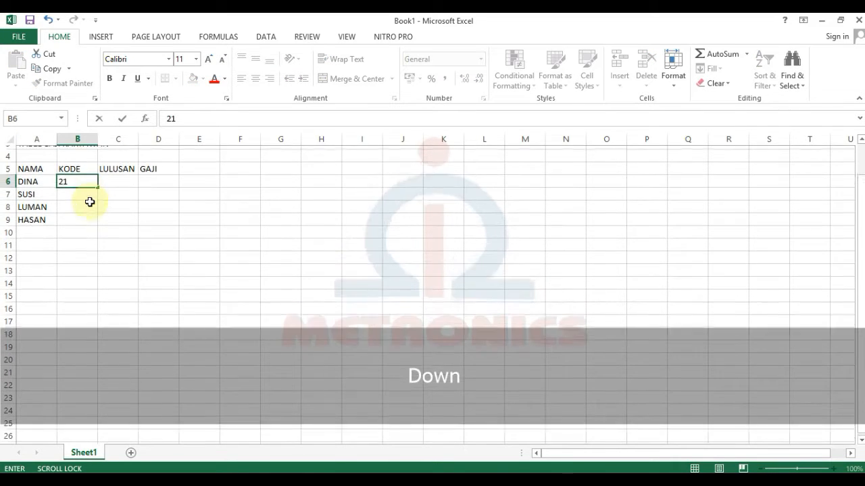
pyautogui.write('3')
pyautogui.press('BackSpace')
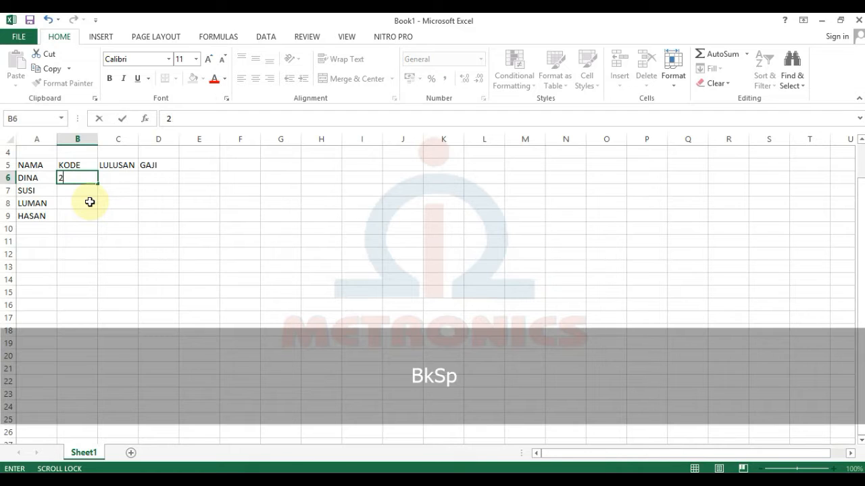
pyautogui.press('Return')
# Enter codes 1, 3 and 4 for SUSI, LUMAN and HASAN in B7:B9.
pyautogui.write('1')
pyautogui.press('Return')
pyautogui.write('3')
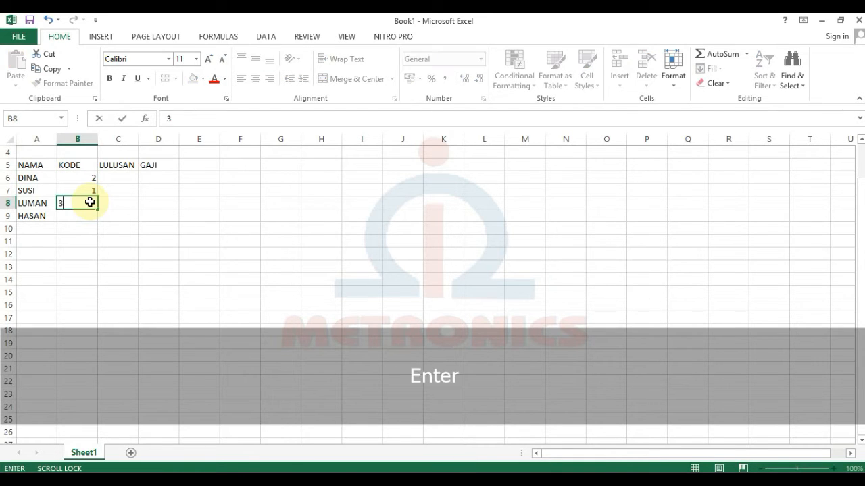
pyautogui.press('Return')
pyautogui.write('4')
pyautogui.press('Return')
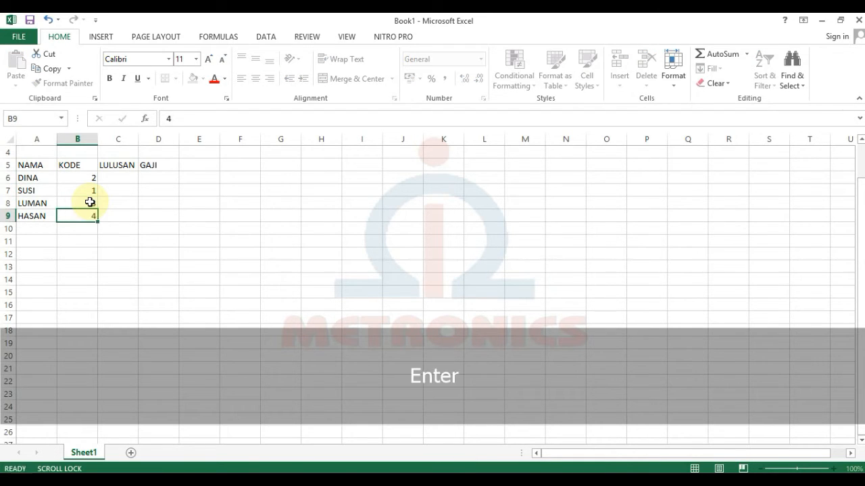
pyautogui.scroll(1, 89, 202)
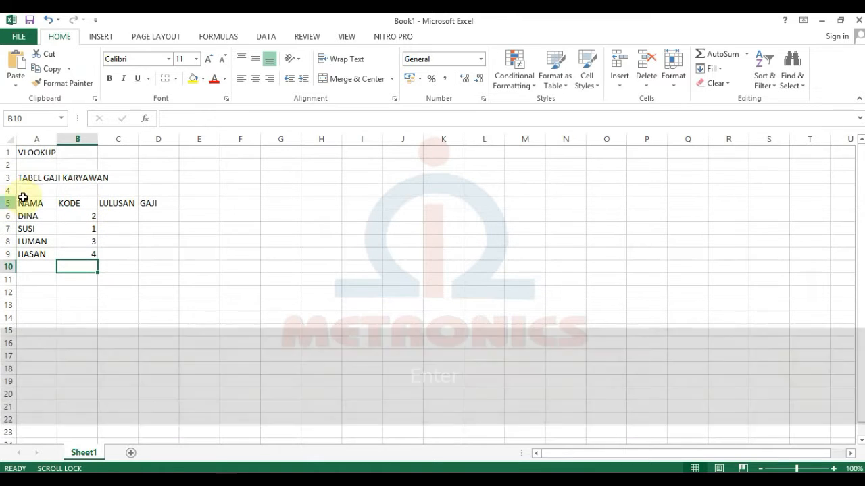
# Merge and center the TABEL GAJI KARYAWAN title across A3:D3.
pyautogui.click(27, 166)
pyautogui.moveTo(27, 177); pyautogui.dragTo(166, 177)
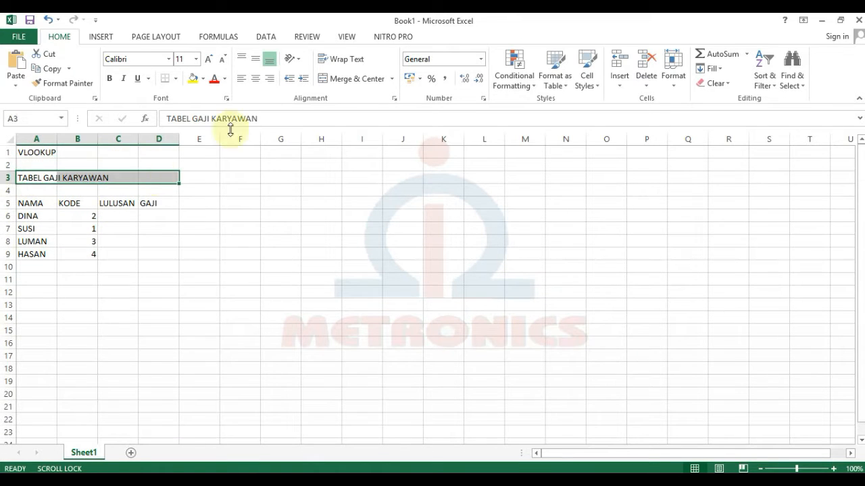
pyautogui.click(348, 78)
# Center the NAMA, KODE, LULUSAN and GAJI headings, then bold them with the title.
pyautogui.moveTo(30, 203); pyautogui.dragTo(119, 203)
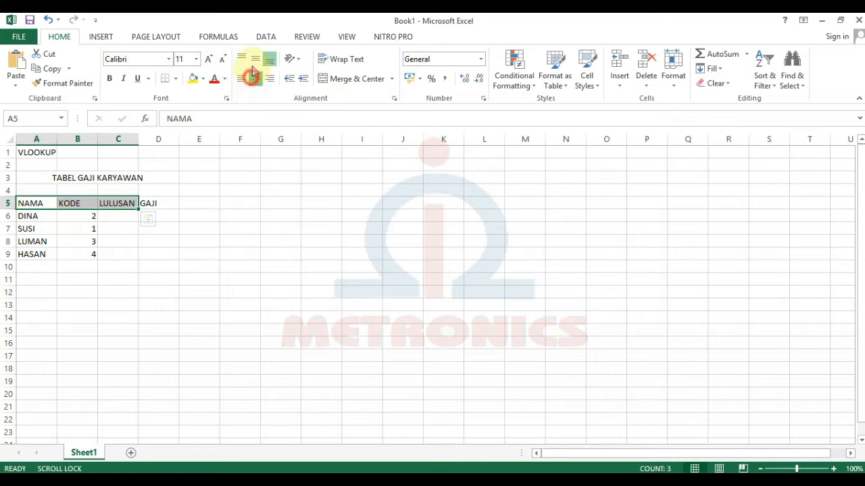
pyautogui.click(256, 78)
pyautogui.click(256, 58)
pyautogui.click(155, 205)
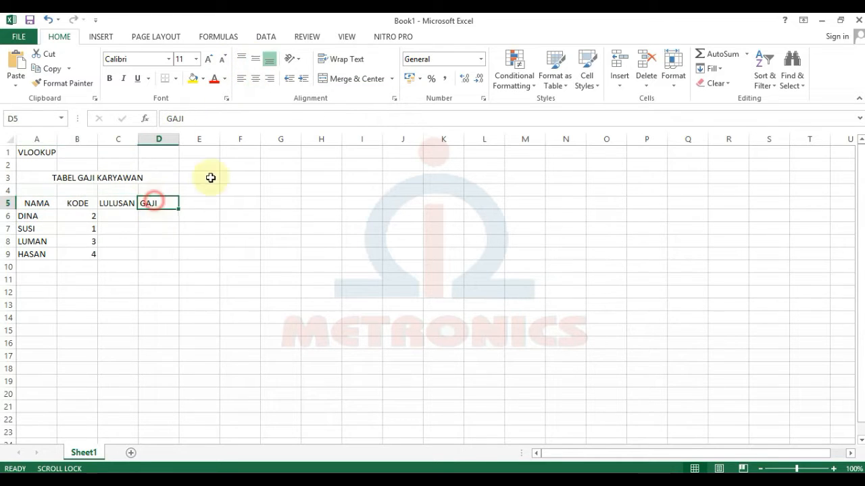
pyautogui.click(255, 78)
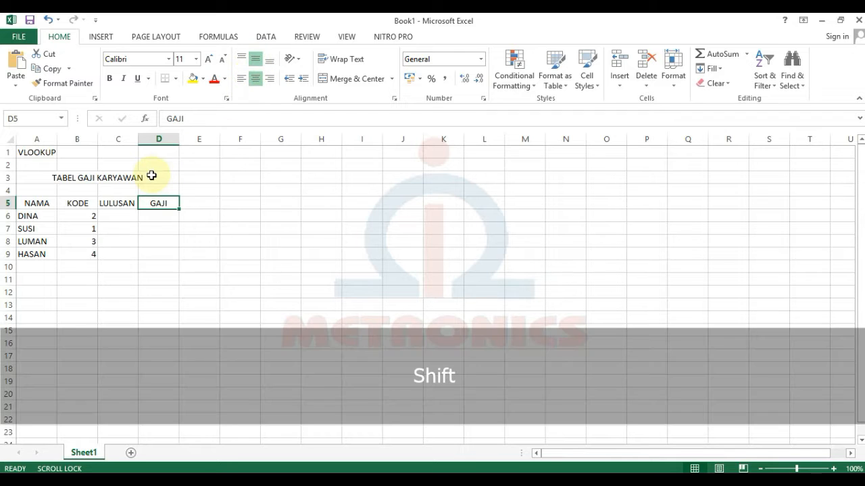
pyautogui.keyDown('shift'); pyautogui.click(151, 176); pyautogui.keyUp('shift')
pyautogui.click(109, 79)
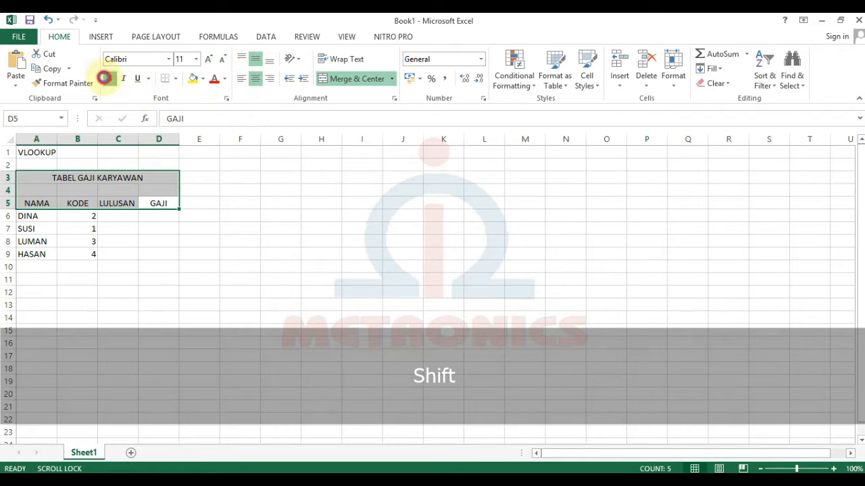
pyautogui.click(90, 216)
# Apply All Borders to the salary table A5:D9.
pyautogui.moveTo(32, 206); pyautogui.dragTo(147, 257)
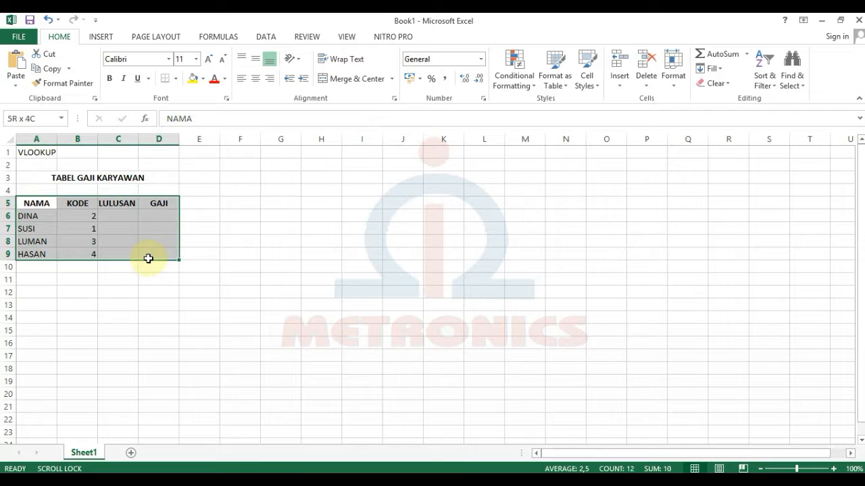
pyautogui.click(175, 79)
pyautogui.click(200, 191)
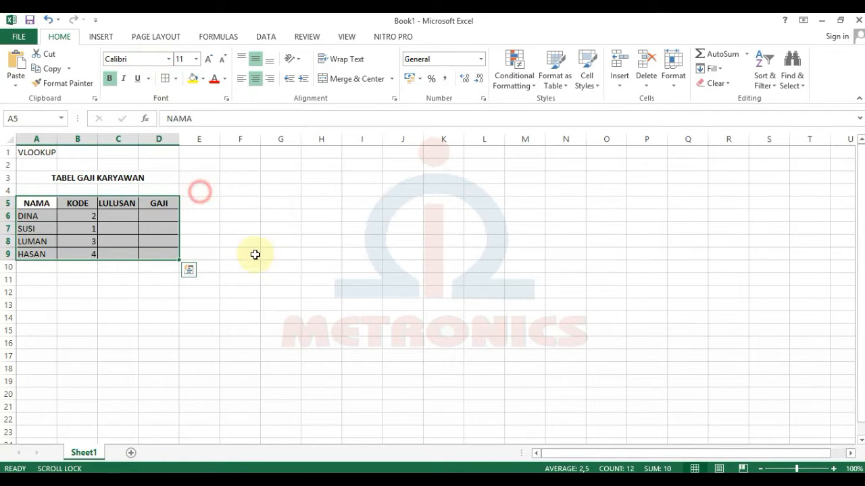
pyautogui.click(271, 265)
pyautogui.click(103, 330)
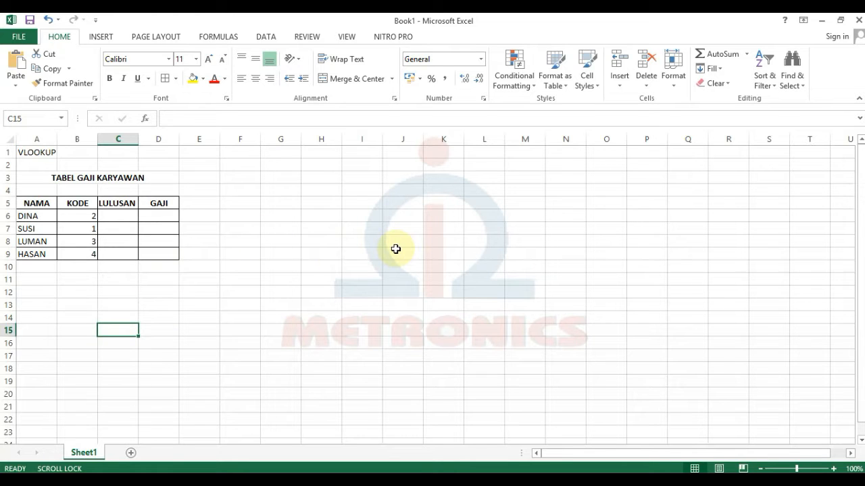
pyautogui.click(350, 178)
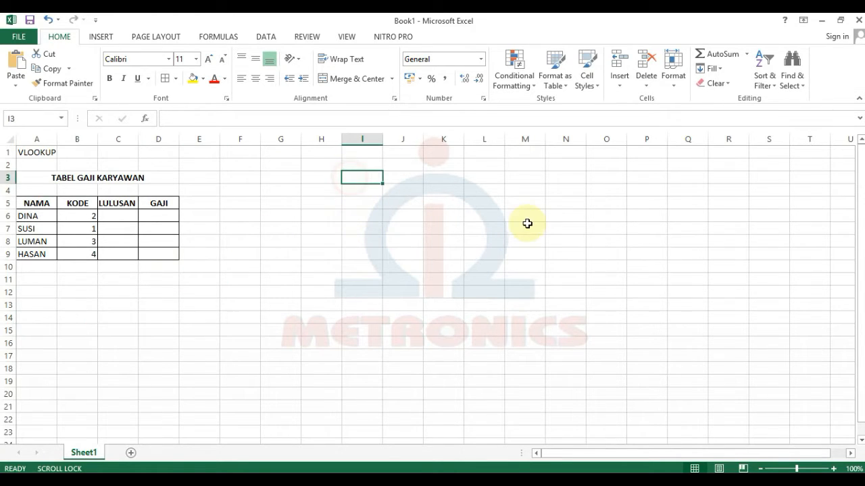
# Enter the TABEL PERBANDINGAN title in I3 and headings KODE, LULUSAN, GAJI in I4:K4.
pyautogui.write('TABEL B')
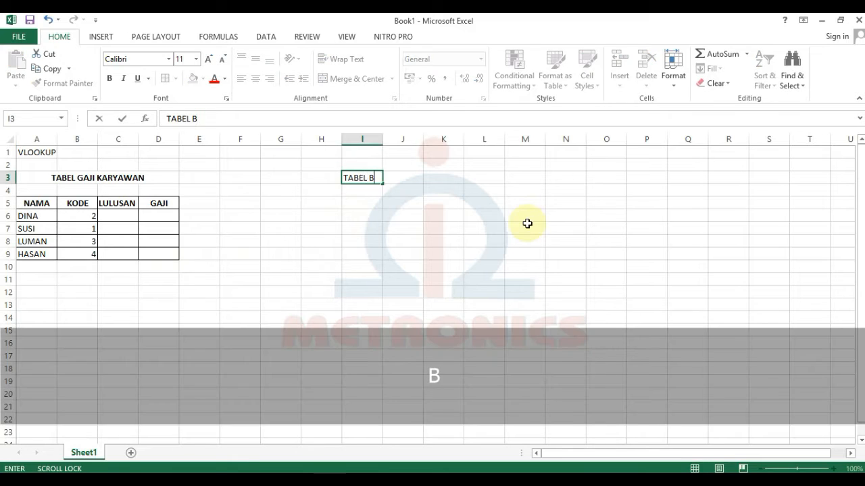
pyautogui.press('BackSpace')
pyautogui.write('PERBANDINGAN')
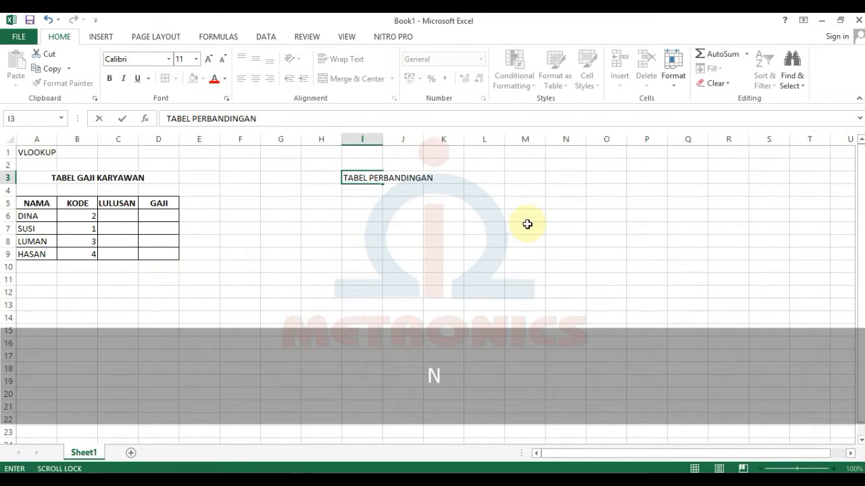
pyautogui.press('Return')
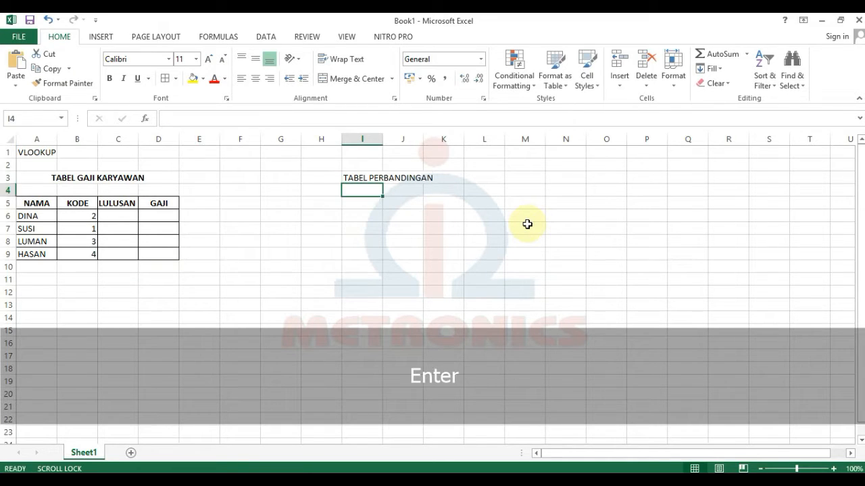
pyautogui.write('KO')
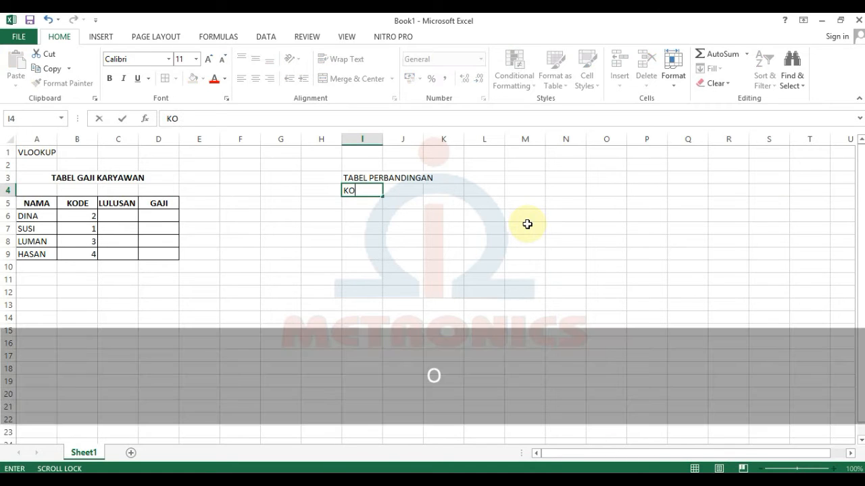
pyautogui.write('DE')
pyautogui.press('Tab')
pyautogui.write('L')
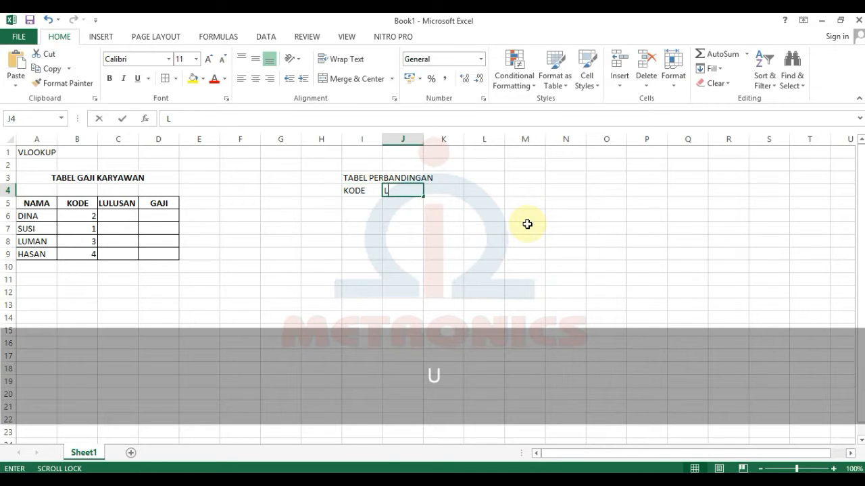
pyautogui.write('ULUSAM')
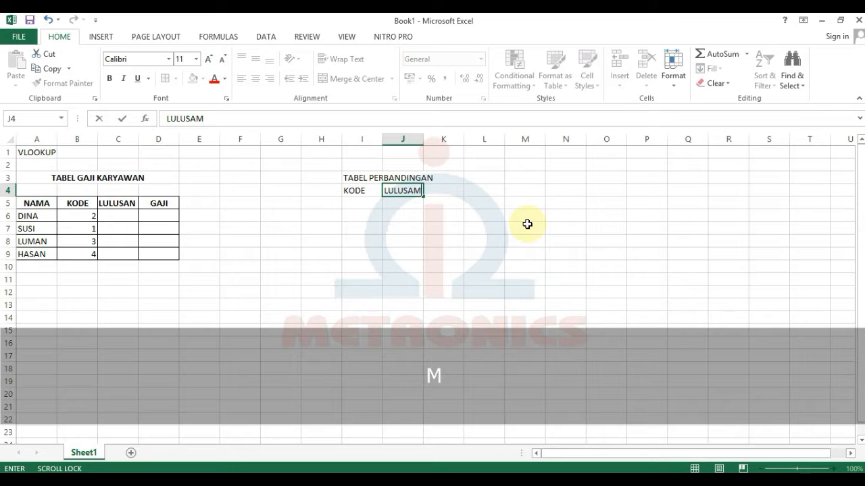
pyautogui.press('BackSpace')
pyautogui.write('N')
pyautogui.press('Tab')
pyautogui.write('GAJI')
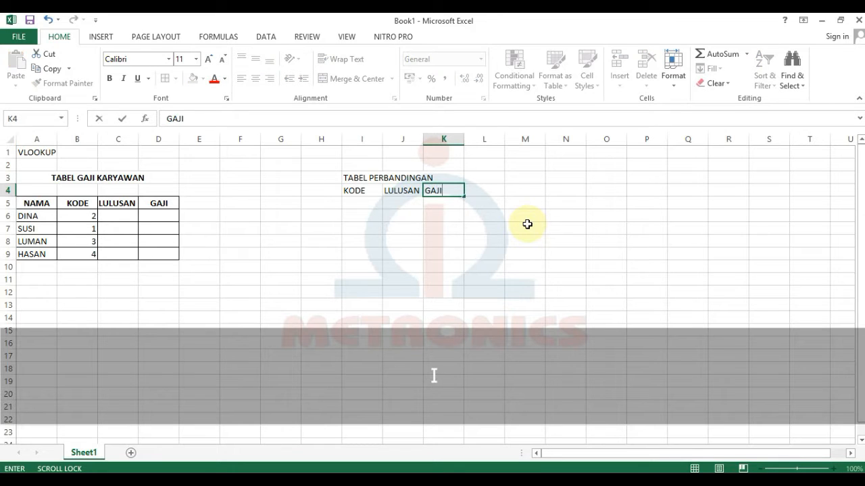
pyautogui.press('Return')
# Enter codes 1, 2, 3 and 4 in I5:I8.
pyautogui.write('1')
pyautogui.press('Return')
pyautogui.write('2')
pyautogui.press('Return')
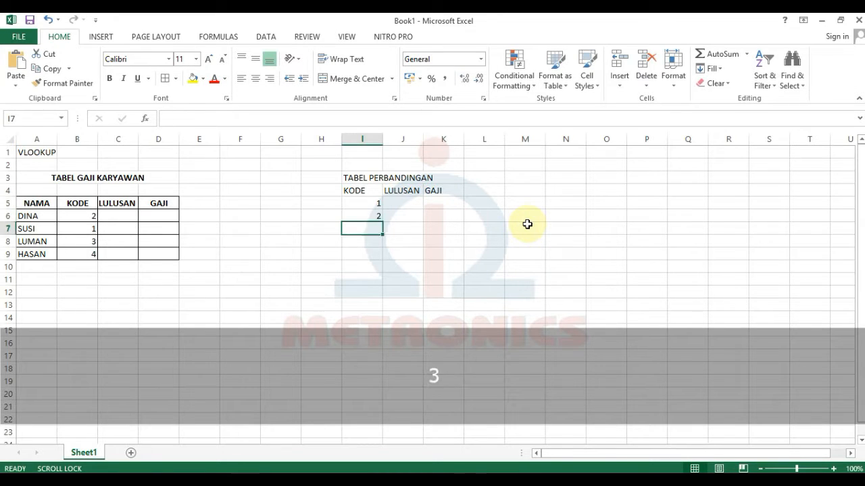
pyautogui.write('3')
pyautogui.press('Return')
pyautogui.write('4')
pyautogui.press('Right')
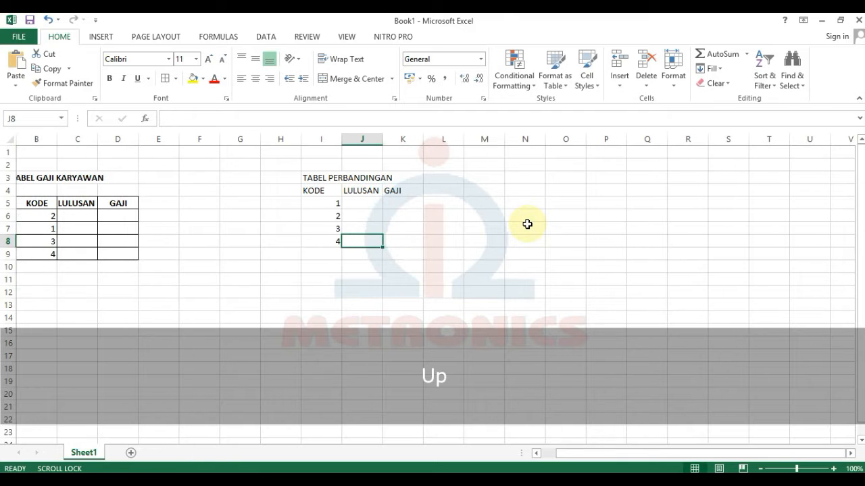
# Enter education levels SARJANA, SMA, SMA and SD in J5:J8.
pyautogui.click(365, 201)
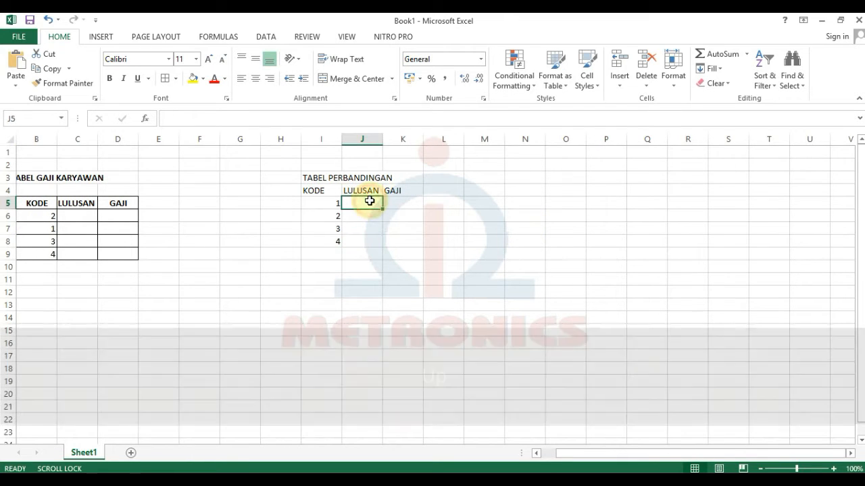
pyautogui.write('SAR')
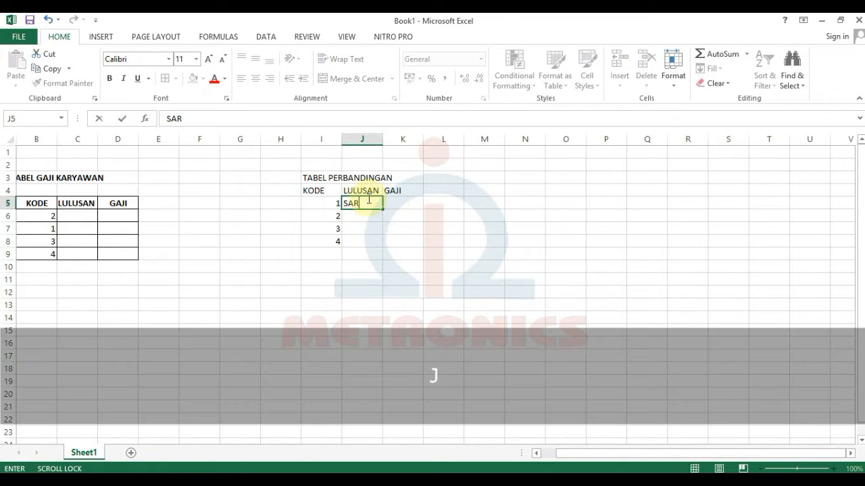
pyautogui.write('JANA')
pyautogui.press('Return')
pyautogui.write('SMA')
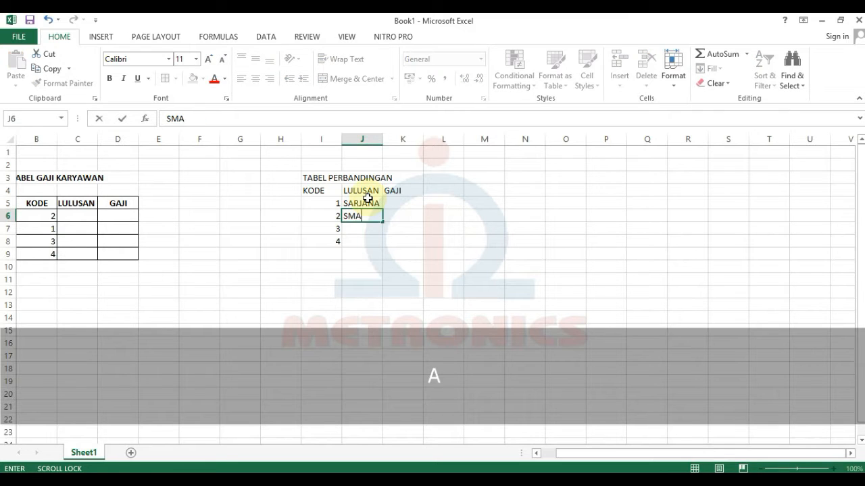
pyautogui.press('Return')
pyautogui.write('SMA')
pyautogui.press('Return')
pyautogui.write('S')
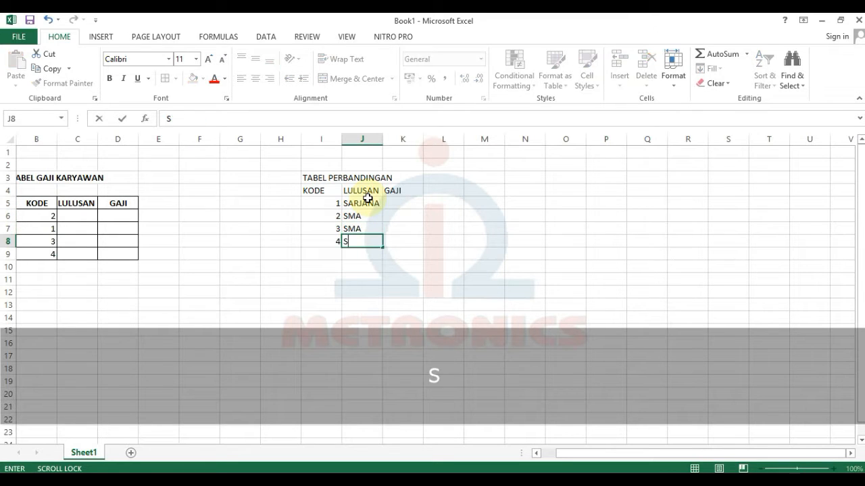
pyautogui.write('D')
pyautogui.press('Return')
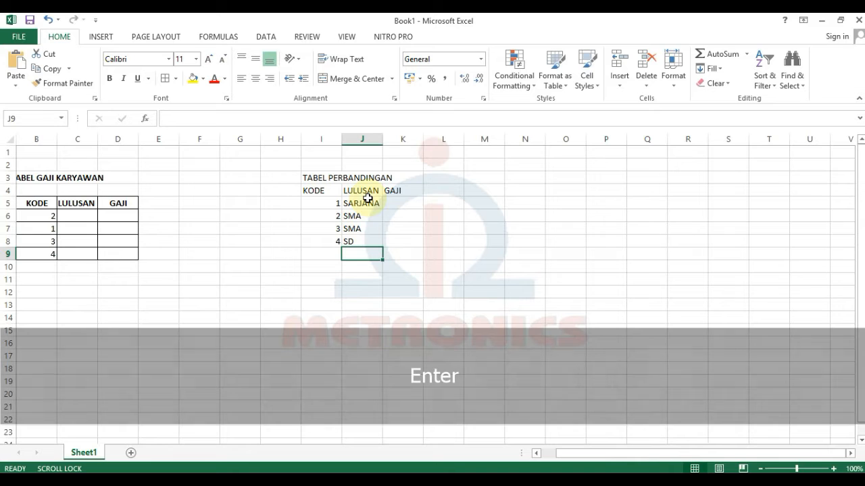
# Enter salaries 1000000, 750000, 650000 and 500000 in K5:K8.
pyautogui.click(396, 204)
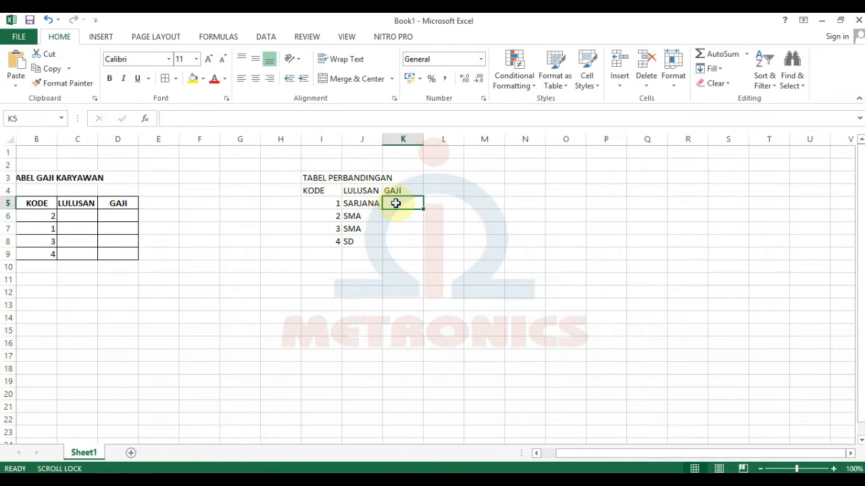
pyautogui.write('100000')
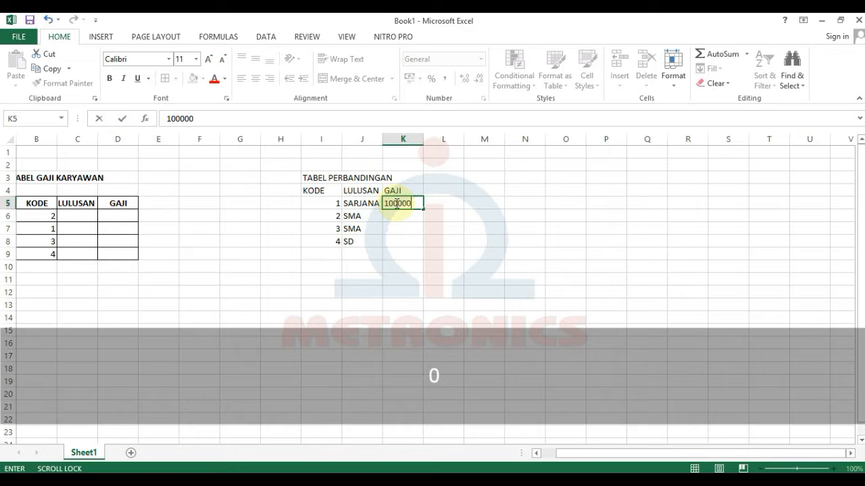
pyautogui.press('Return')
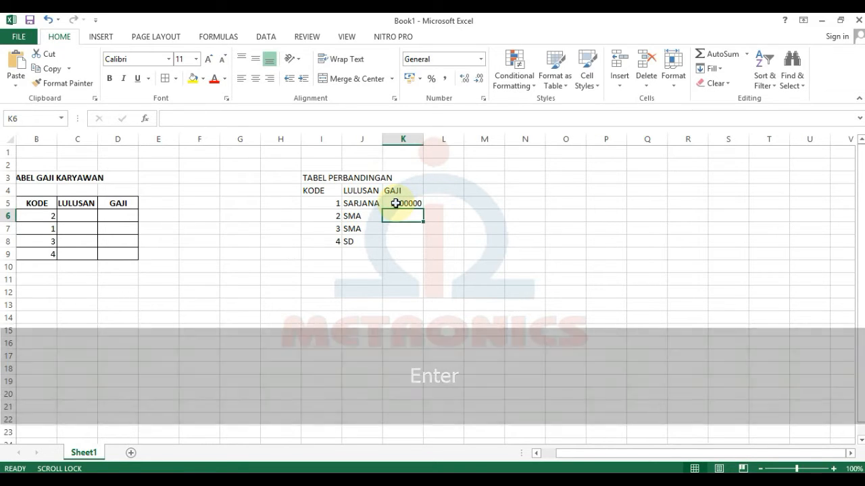
pyautogui.write('750000')
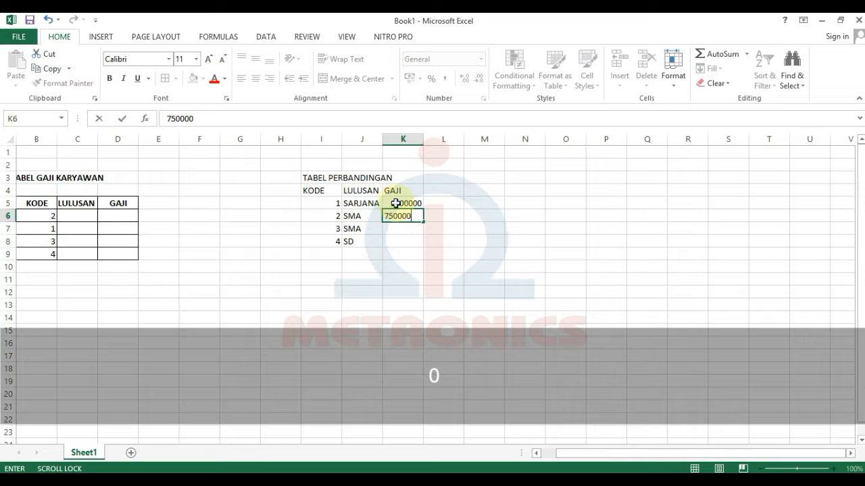
pyautogui.press('Return')
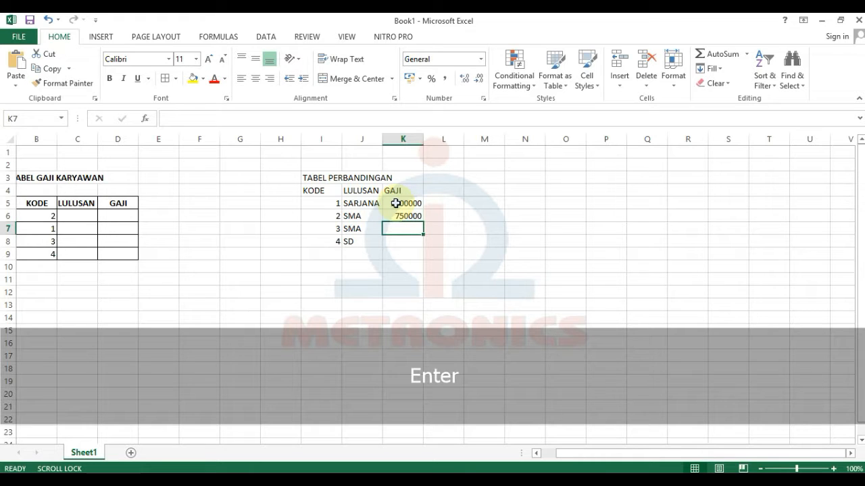
pyautogui.write('66')
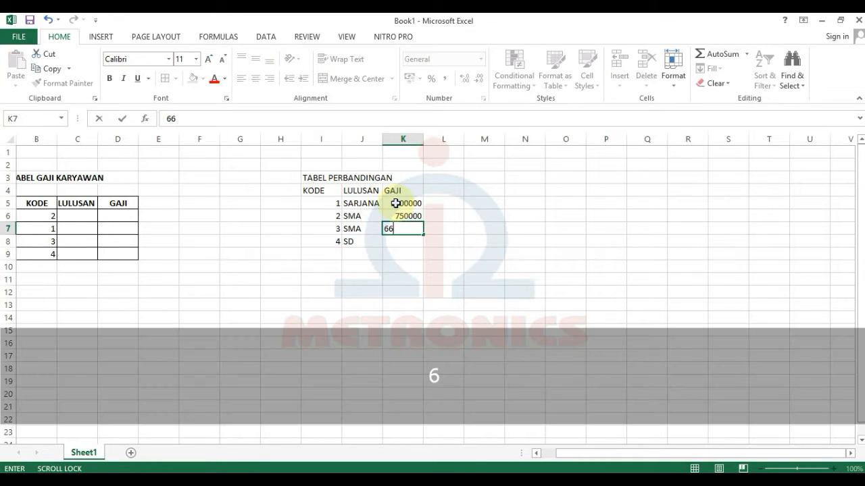
pyautogui.press('BackSpace')
pyautogui.write('50000')
pyautogui.press('Return')
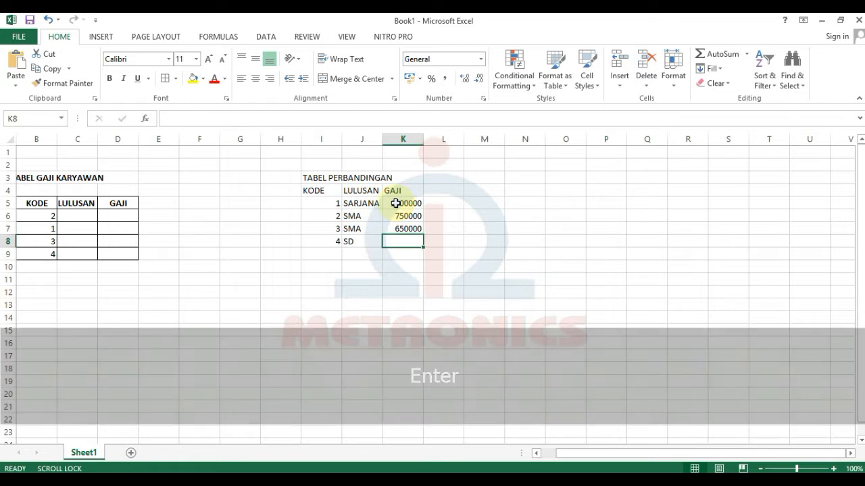
pyautogui.write('500000')
pyautogui.press('Return')
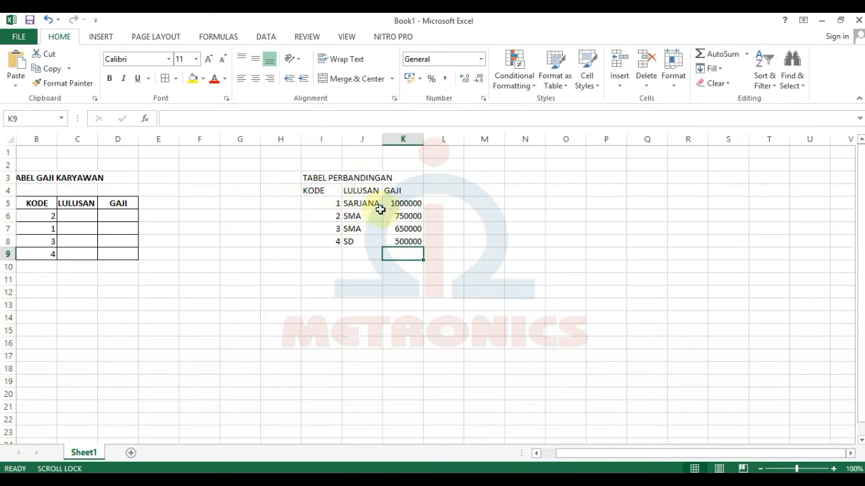
# Format K5:K8 as Accounting with 0 decimals and the Rp Indonesian symbol.
pyautogui.moveTo(407, 202); pyautogui.dragTo(408, 241)
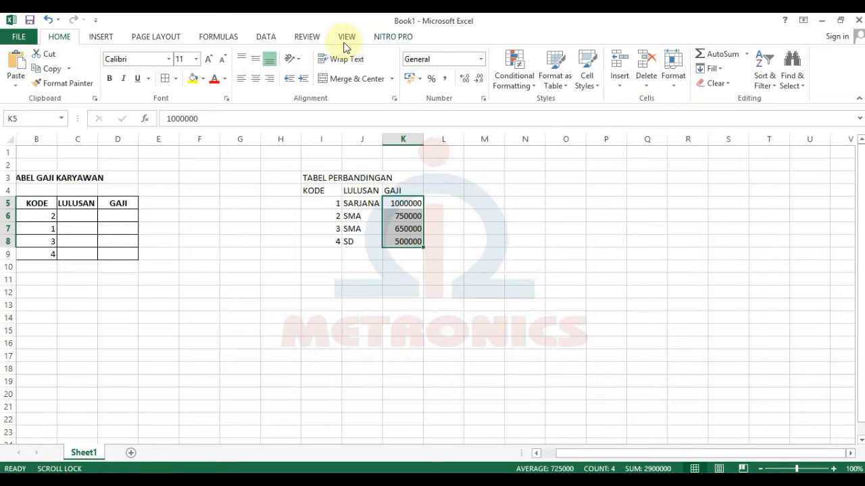
pyautogui.click(674, 81)
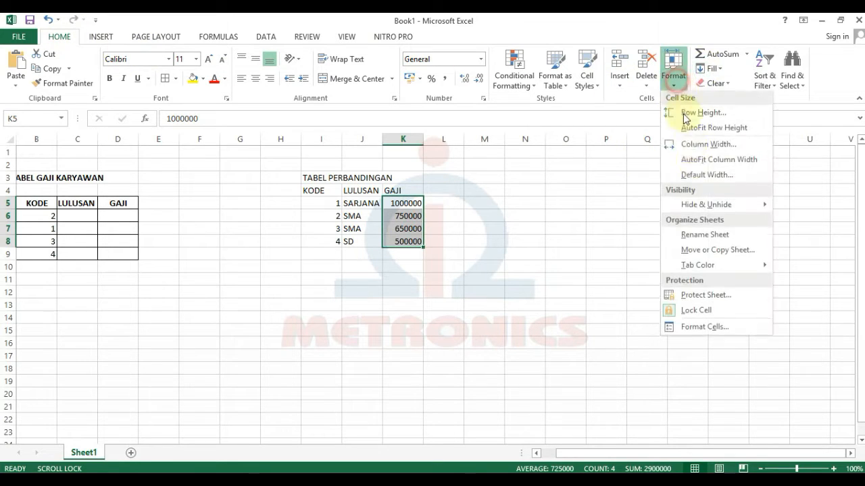
pyautogui.click(704, 329)
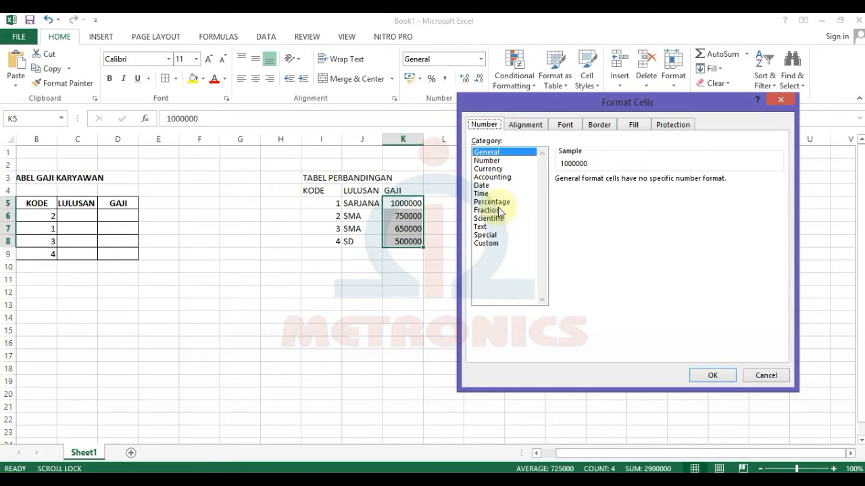
pyautogui.click(493, 177)
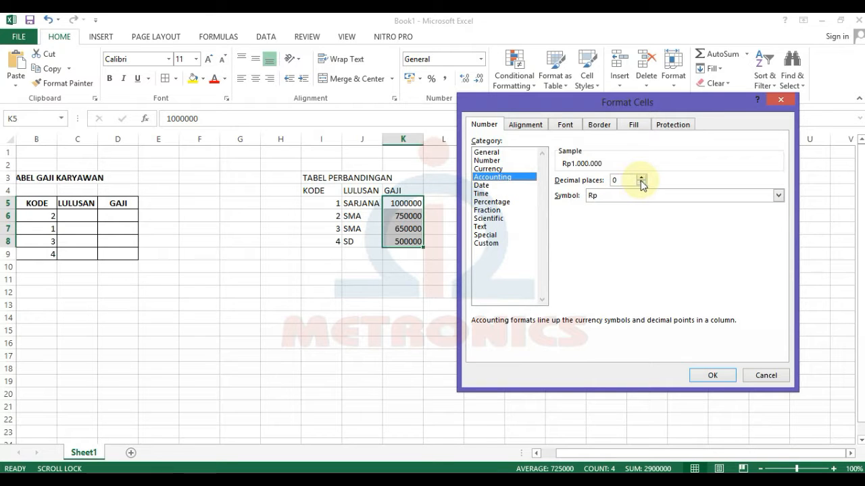
pyautogui.click(601, 197)
pyautogui.scroll(-12, 624, 256)
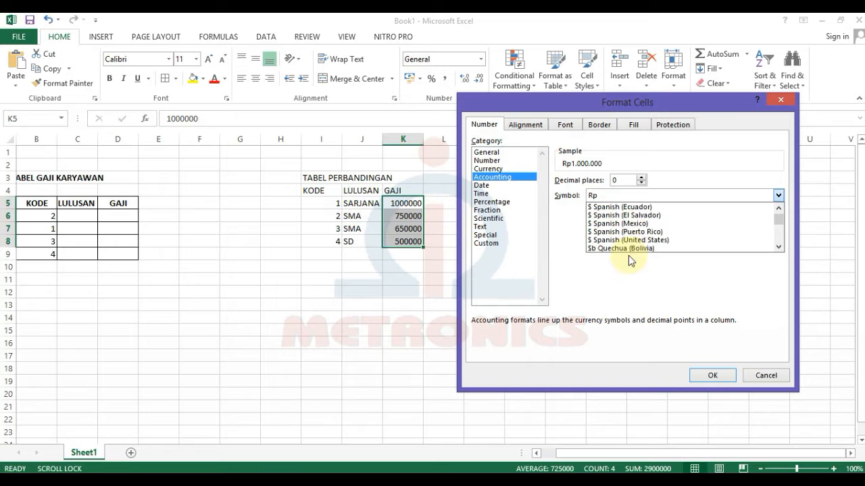
pyautogui.scroll(-15, 629, 255)
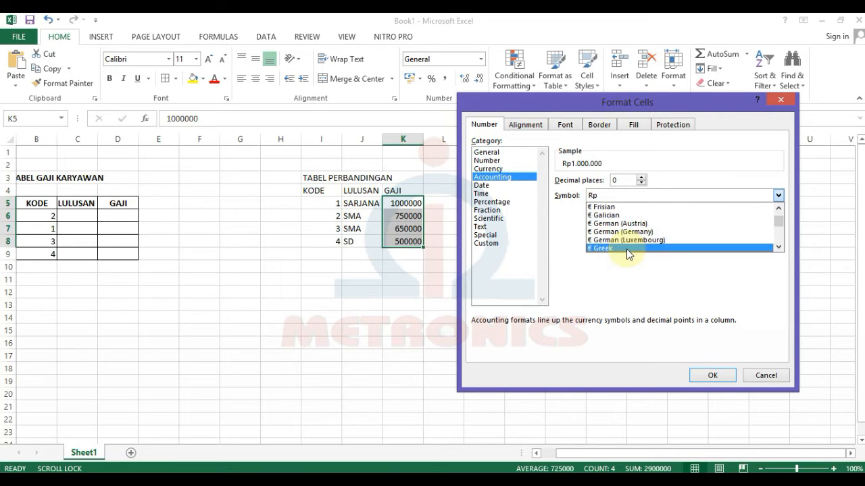
pyautogui.scroll(-15, 629, 254)
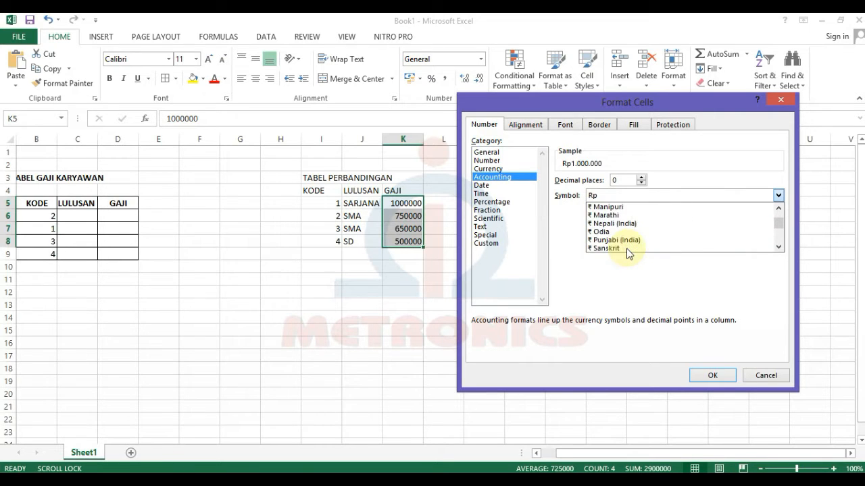
pyautogui.scroll(-15, 628, 254)
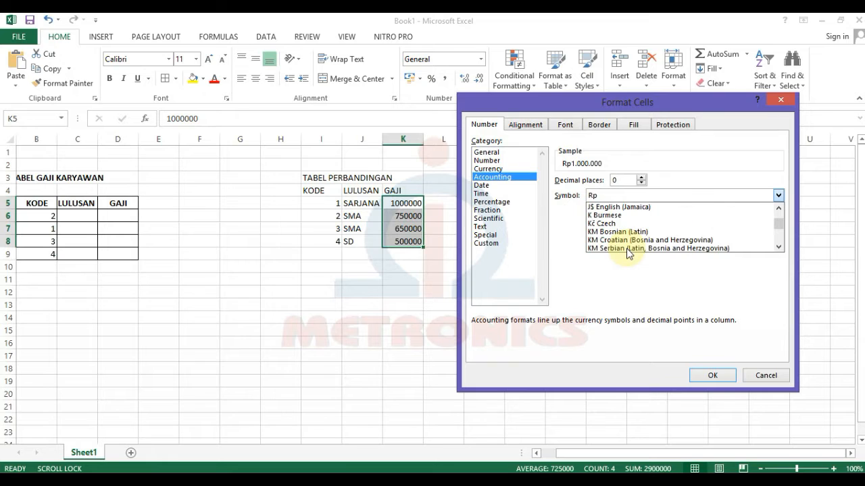
pyautogui.scroll(-8, 628, 254)
pyautogui.scroll(-5, 627, 253)
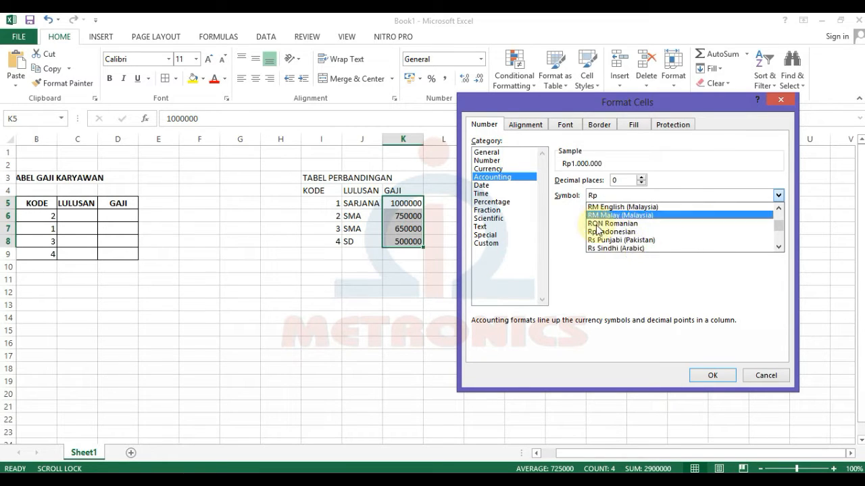
pyautogui.click(599, 231)
pyautogui.click(714, 376)
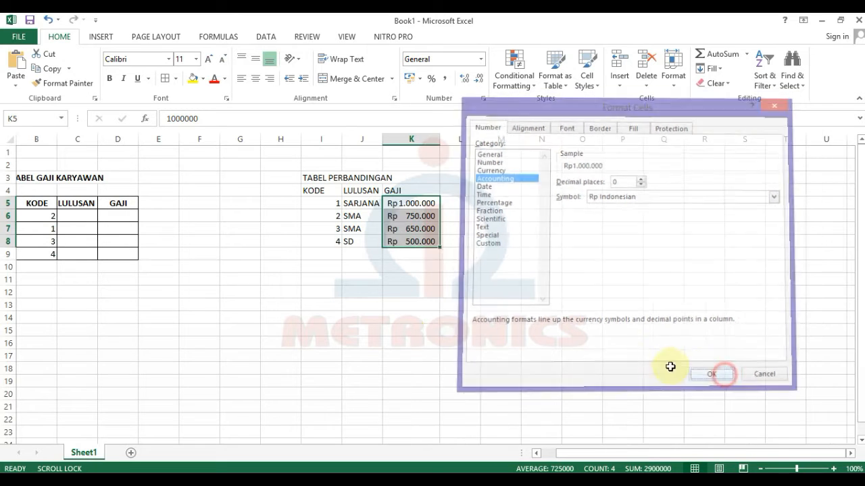
pyautogui.click(410, 340)
pyautogui.click(313, 268)
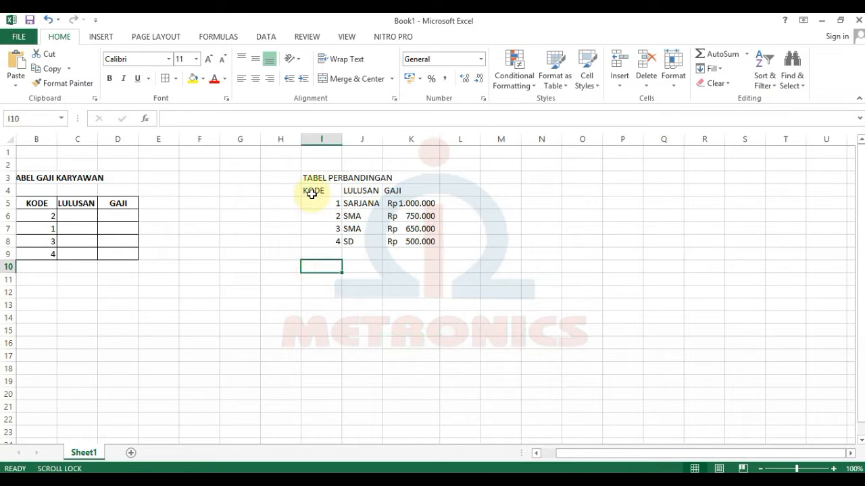
# Merge and center the title over I3:K3, and center the headings and codes 1–4.
pyautogui.moveTo(309, 178); pyautogui.dragTo(415, 178)
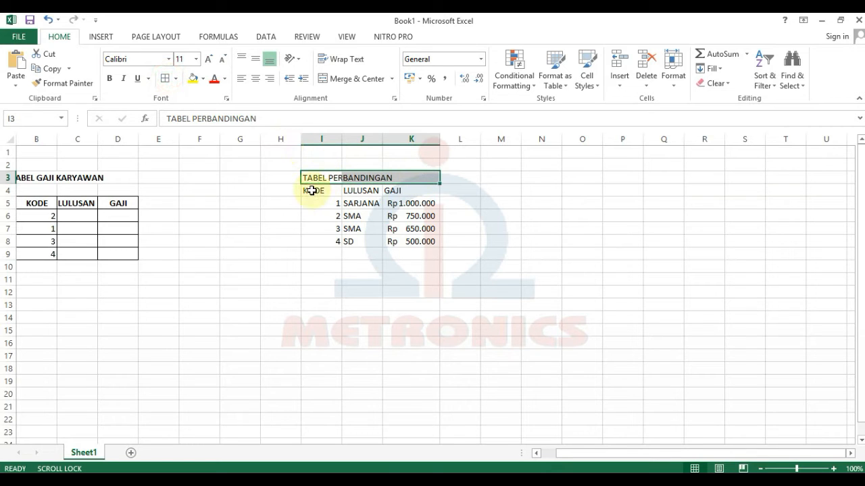
pyautogui.click(338, 79)
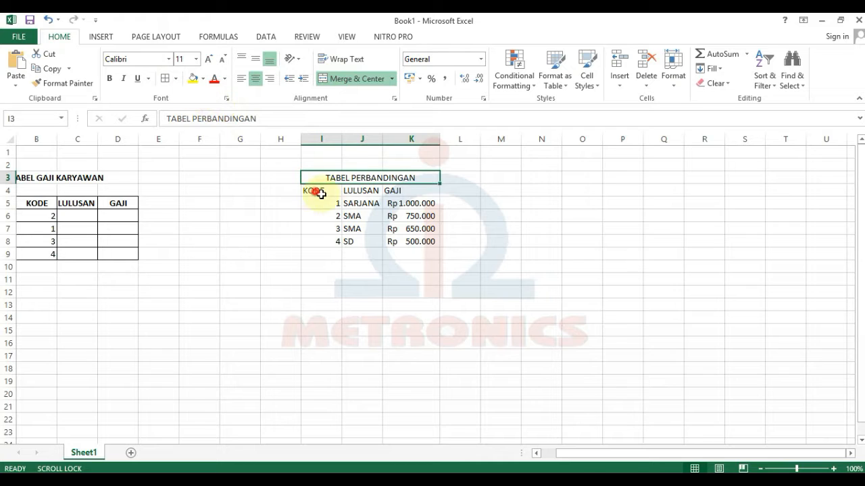
pyautogui.moveTo(321, 194); pyautogui.dragTo(411, 189)
pyautogui.click(410, 190)
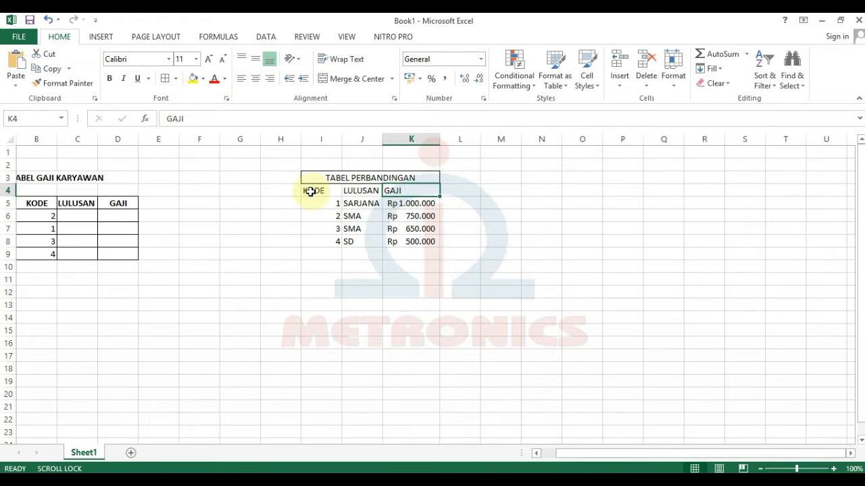
pyautogui.moveTo(310, 192)
pyautogui.mouseDown()
pyautogui.moveTo(392, 196)
pyautogui.moveTo(315, 177)
pyautogui.moveTo(340, 247)
pyautogui.mouseUp()
pyautogui.click(256, 80)
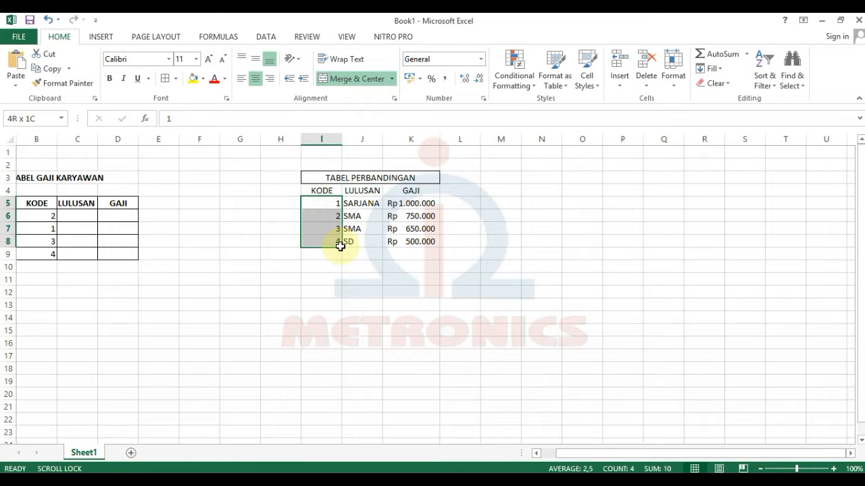
pyautogui.click(257, 80)
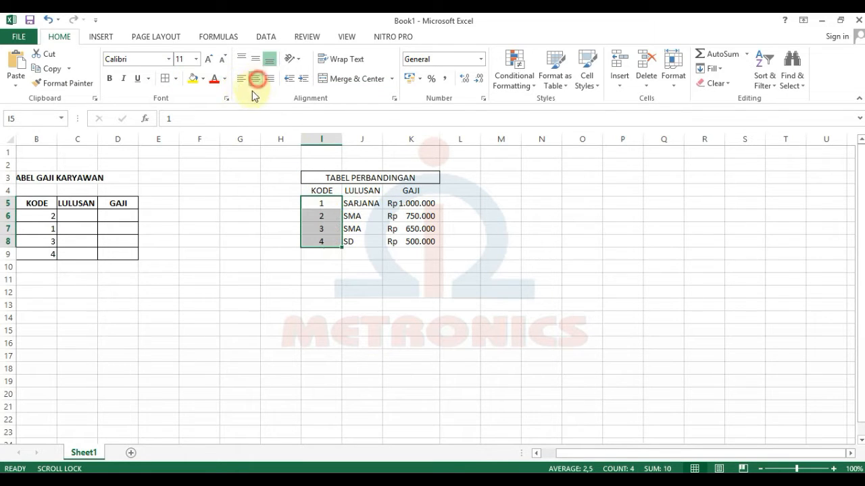
# Apply All Borders to the comparison table I3:K8.
pyautogui.moveTo(315, 179); pyautogui.dragTo(369, 243)
pyautogui.click(164, 78)
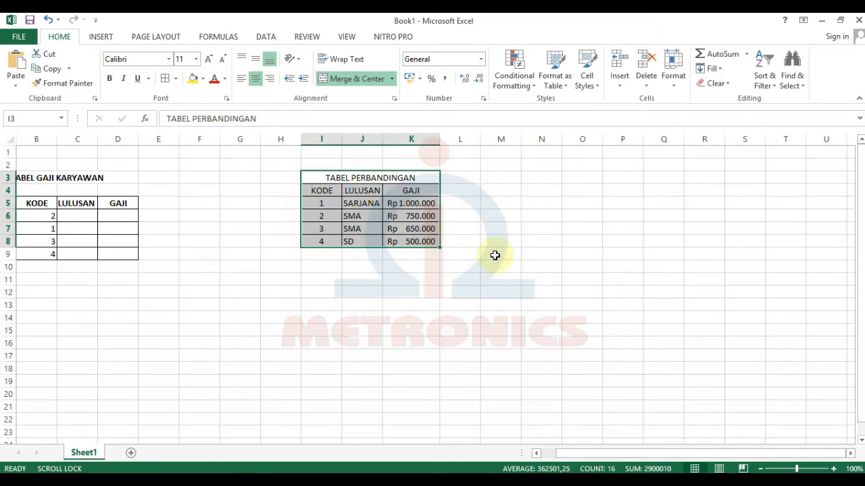
pyautogui.click(497, 265)
pyautogui.moveTo(650, 454); pyautogui.dragTo(613, 457)
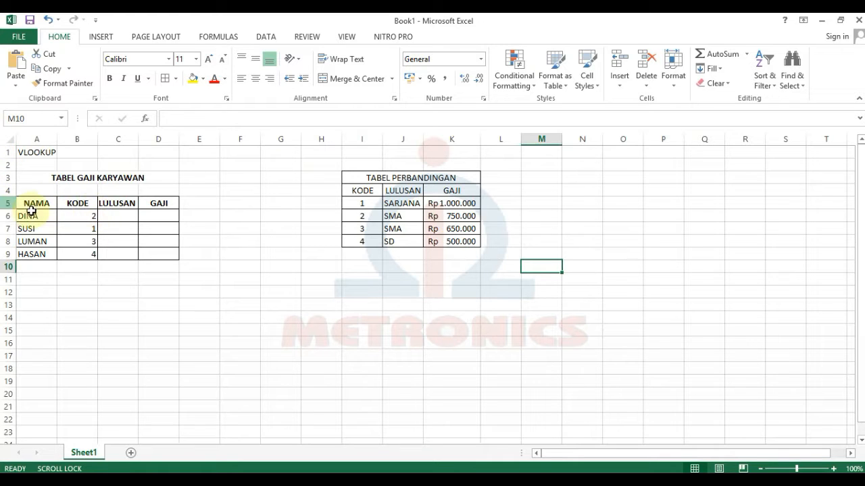
# Type =VLOOKUP( into cell C6 for DINA's LULUSAN.
pyautogui.click(125, 217)
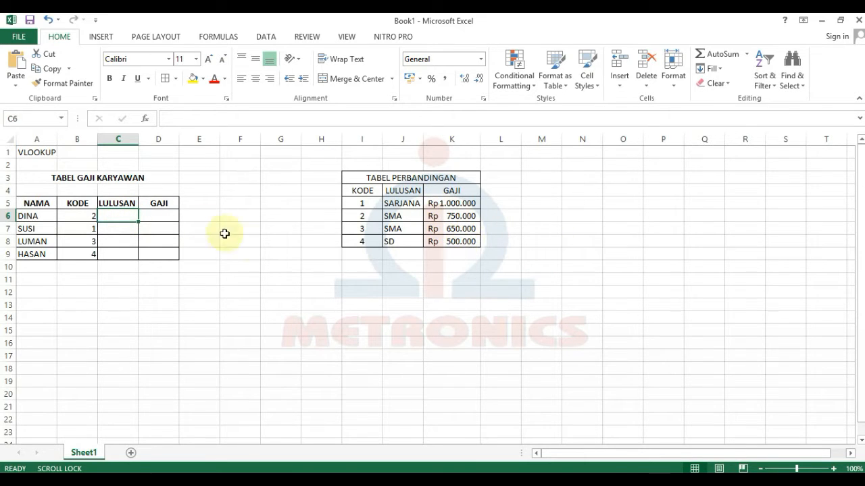
pyautogui.click(265, 264)
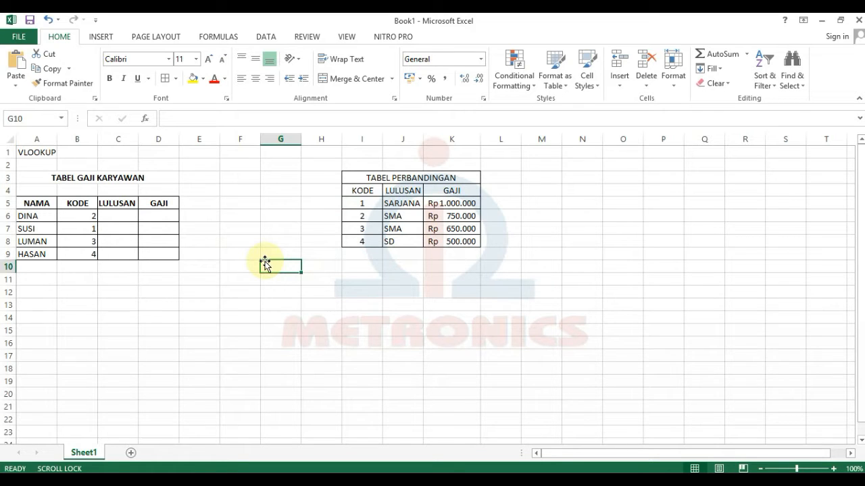
pyautogui.click(122, 216)
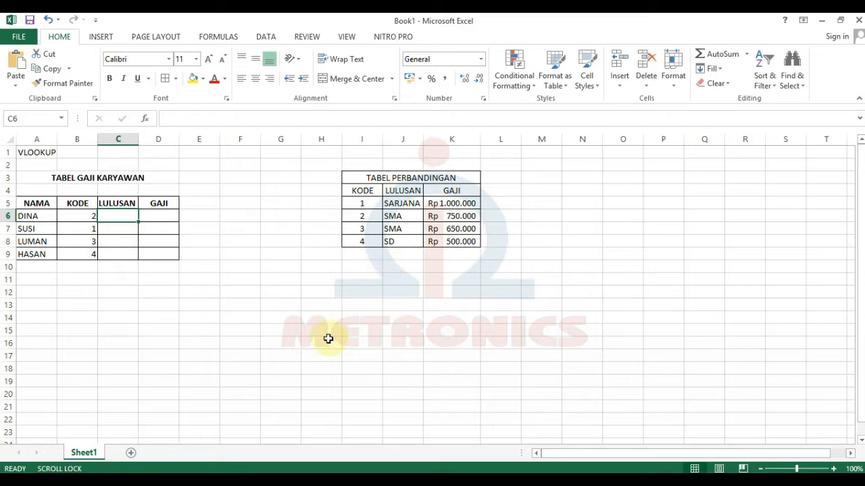
pyautogui.write('=VLOOKUP(')
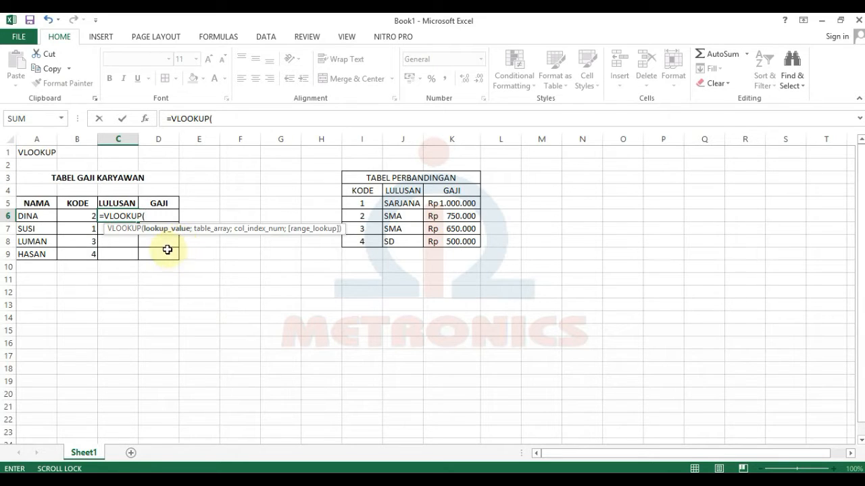
# Complete C6 as =VLOOKUP(B6;$I$5:$K$8;2;0) so it returns SMA.
pyautogui.click(75, 217)
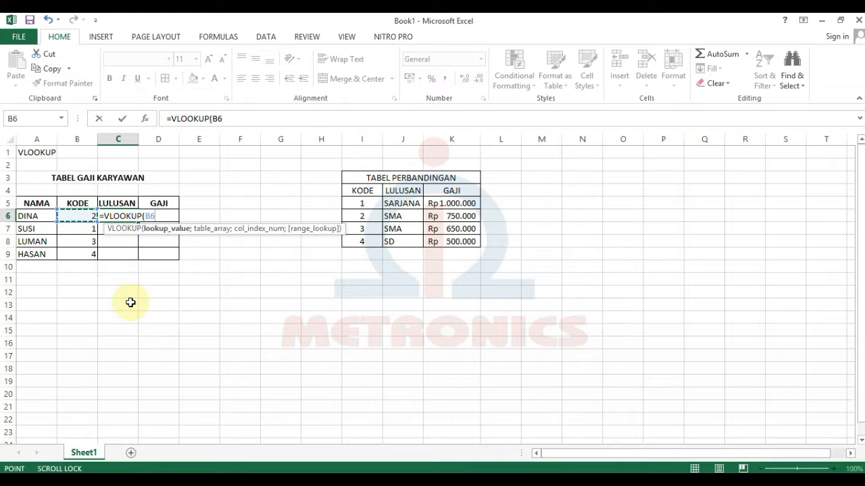
pyautogui.write(';')
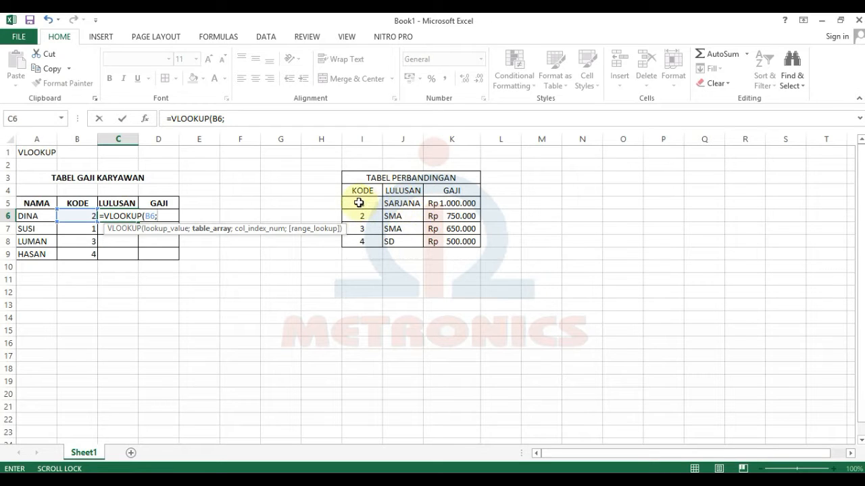
pyautogui.moveTo(359, 202); pyautogui.dragTo(442, 241)
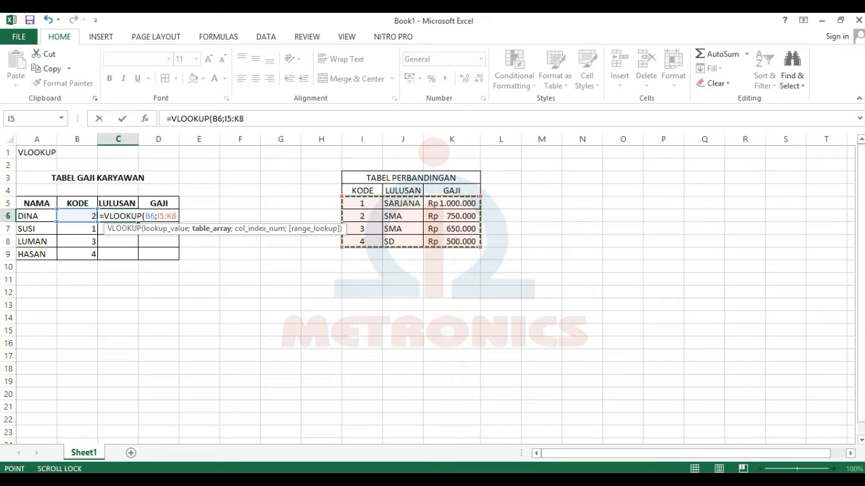
pyautogui.press('F4')
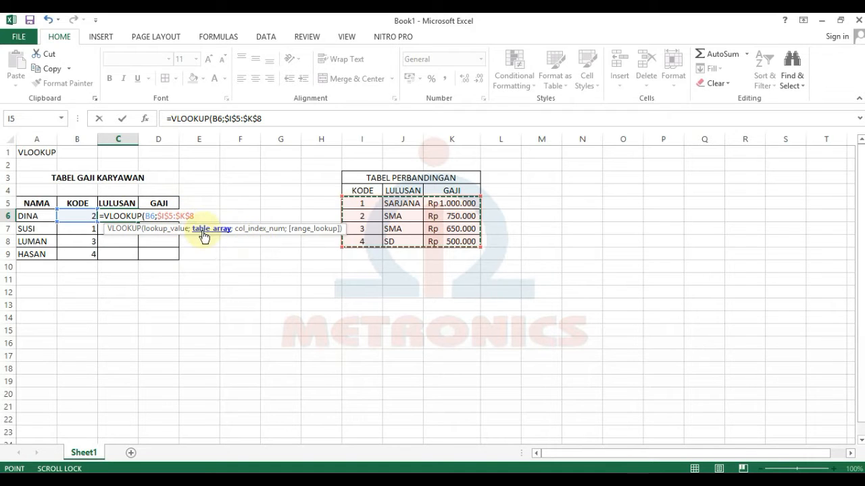
pyautogui.write(';')
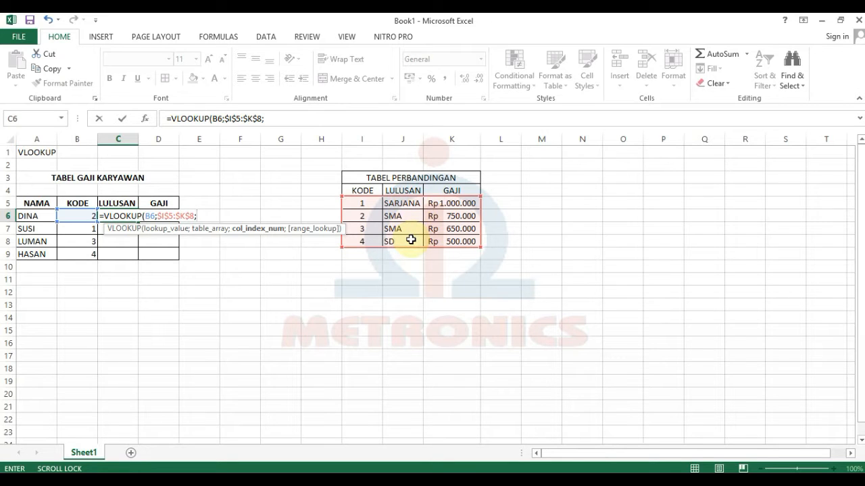
pyautogui.write('2;')
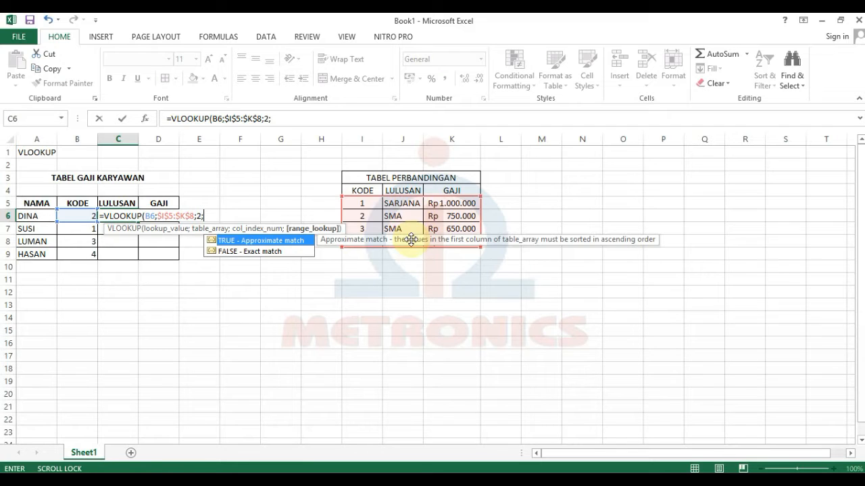
pyautogui.write('0')
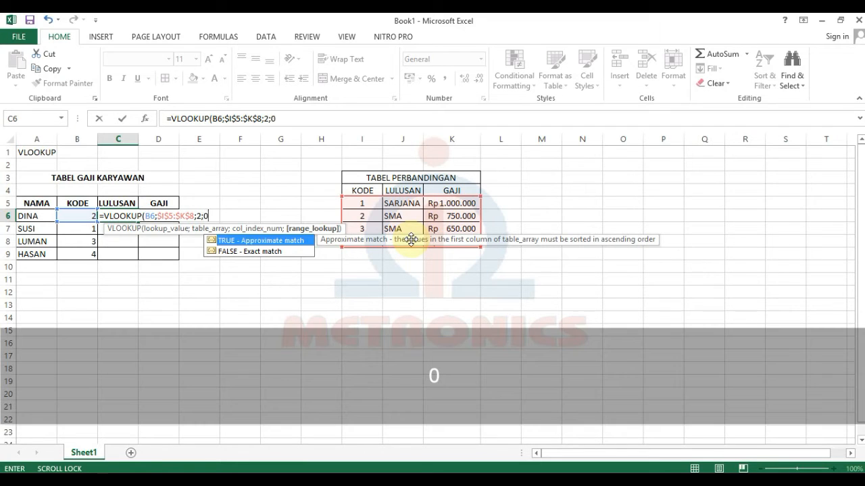
pyautogui.write(')')
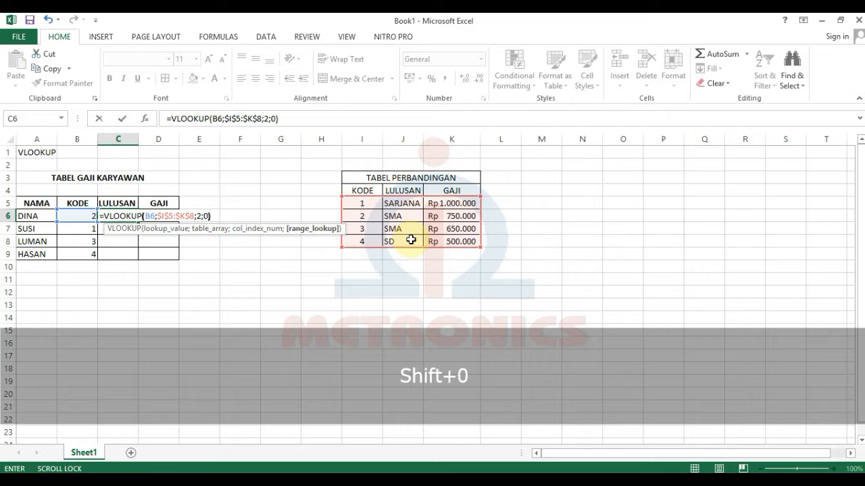
pyautogui.press('Return')
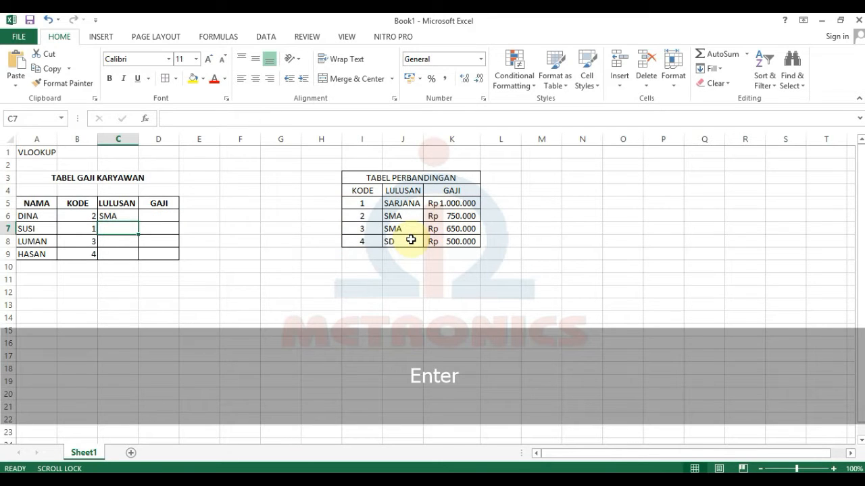
# Check DINA's KODE against the comparison table's graduation level and C6's lookup formula.
pyautogui.click(89, 214)
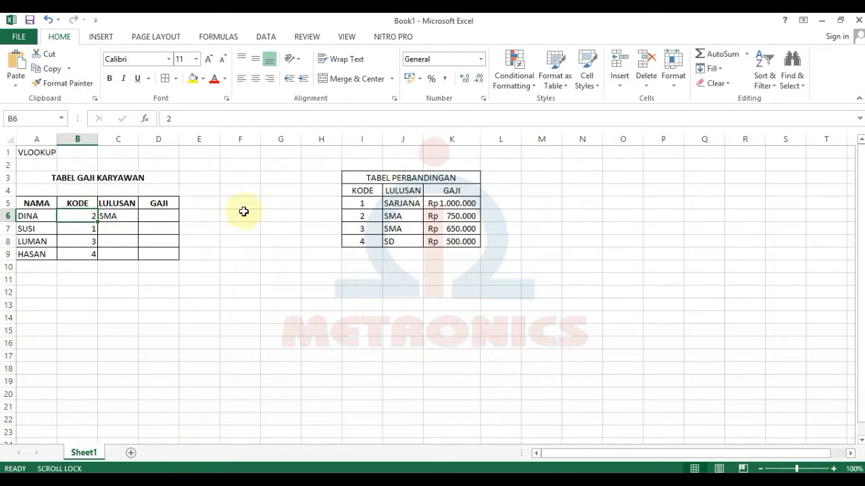
pyautogui.click(367, 215)
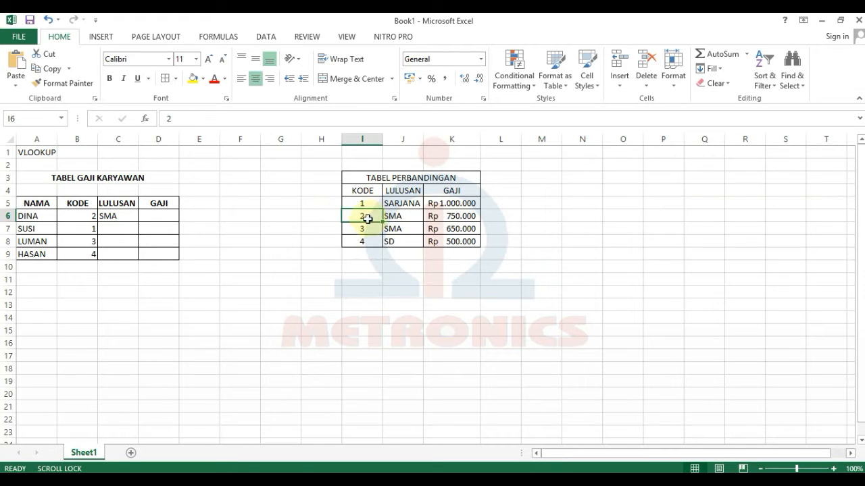
pyautogui.click(402, 216)
pyautogui.click(116, 217)
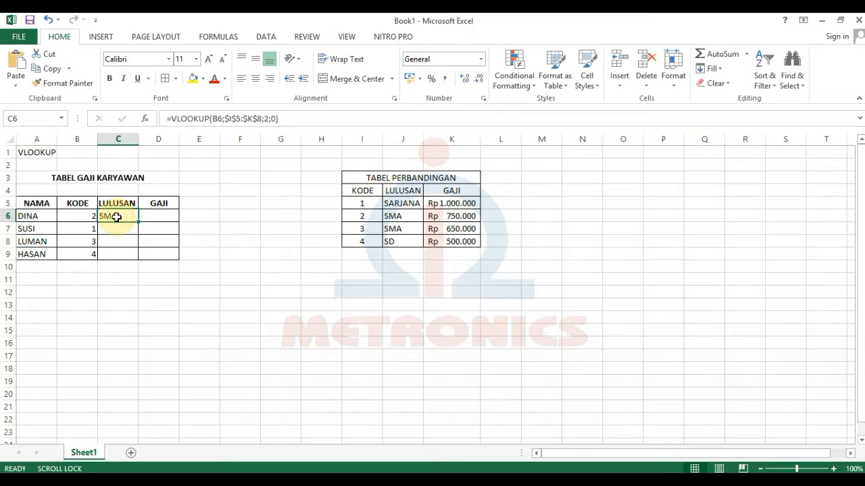
# Copy the LULUSAN lookup from C6 down to C9 and verify C7 shows SARJANA.
pyautogui.moveTo(139, 223); pyautogui.dragTo(138, 256)
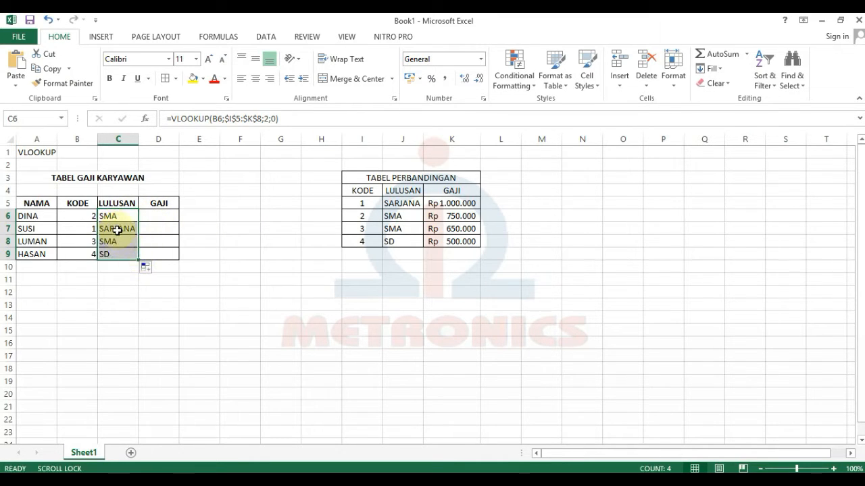
pyautogui.click(117, 230)
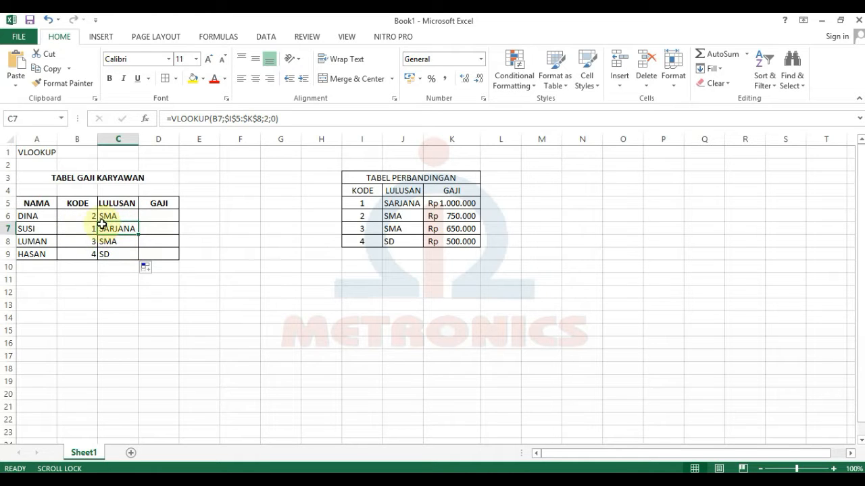
pyautogui.click(398, 204)
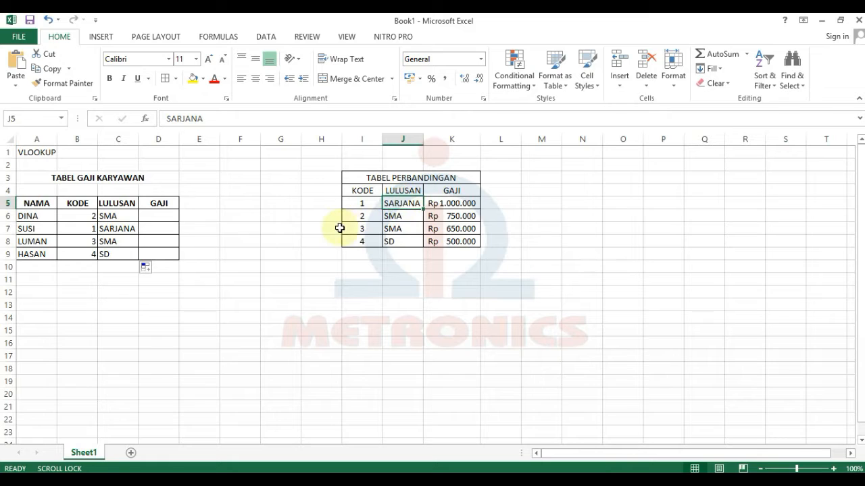
pyautogui.click(159, 216)
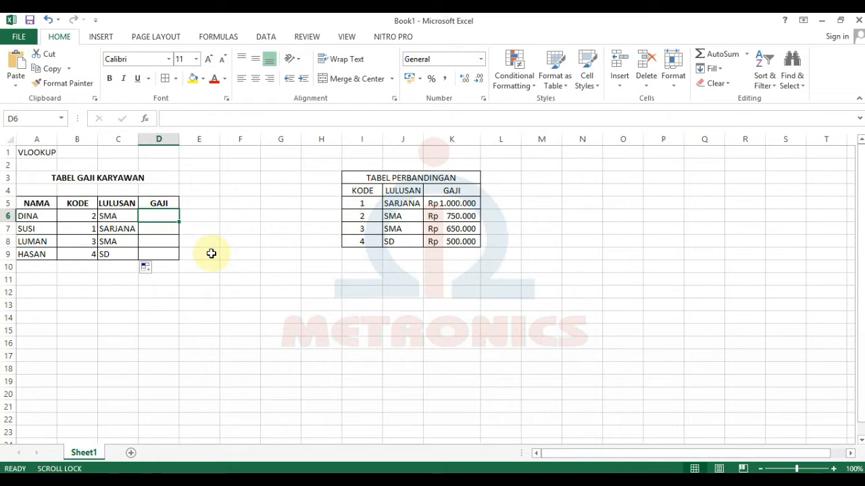
# Enter =VLOOKUP(B6;$I$5:$K$8;3;0) in D6 and copy it down to D9 for all salaries.
pyautogui.write('=VL')
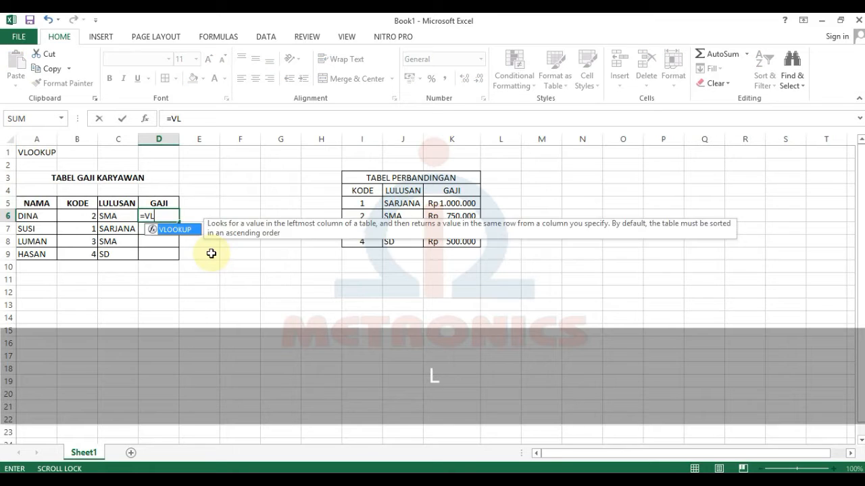
pyautogui.press('Tab')
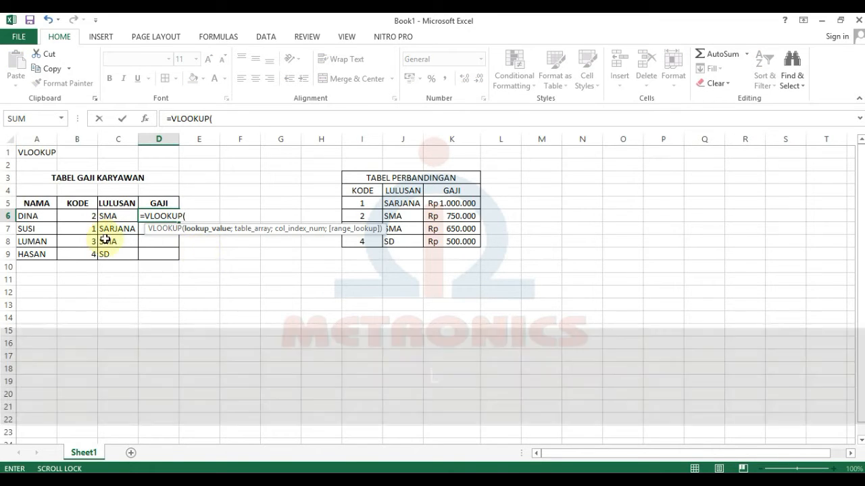
pyautogui.click(86, 216)
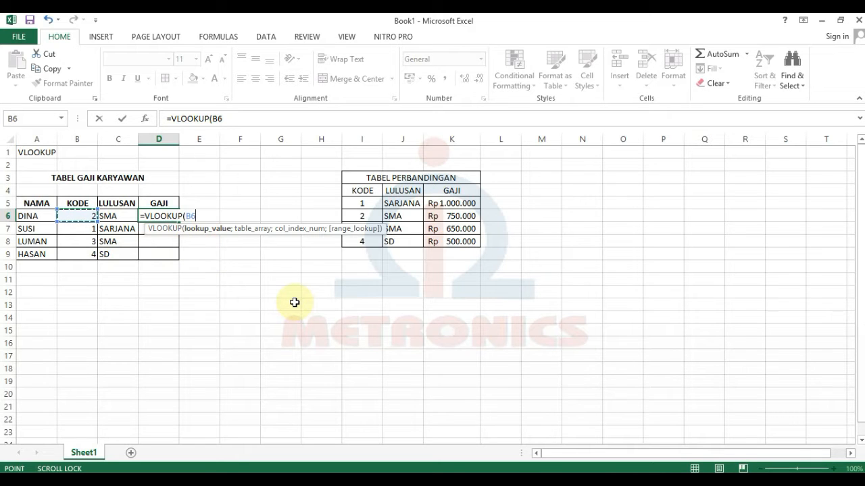
pyautogui.write(';')
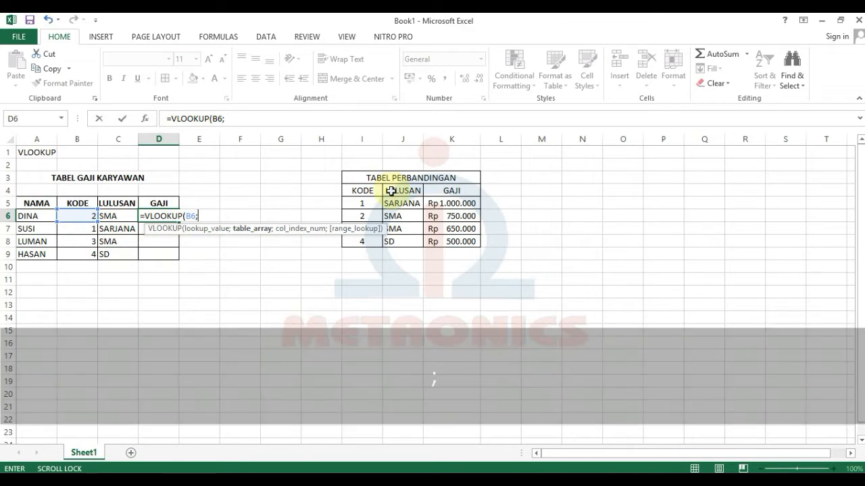
pyautogui.moveTo(367, 201); pyautogui.dragTo(457, 241)
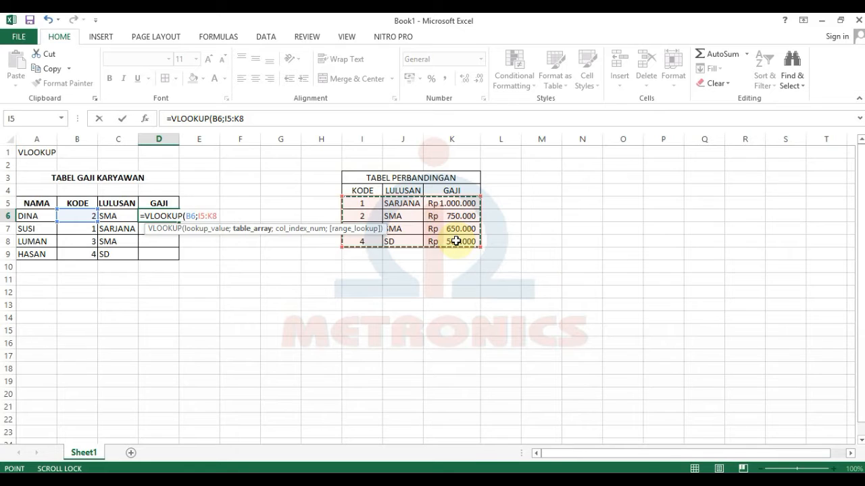
pyautogui.press('F4')
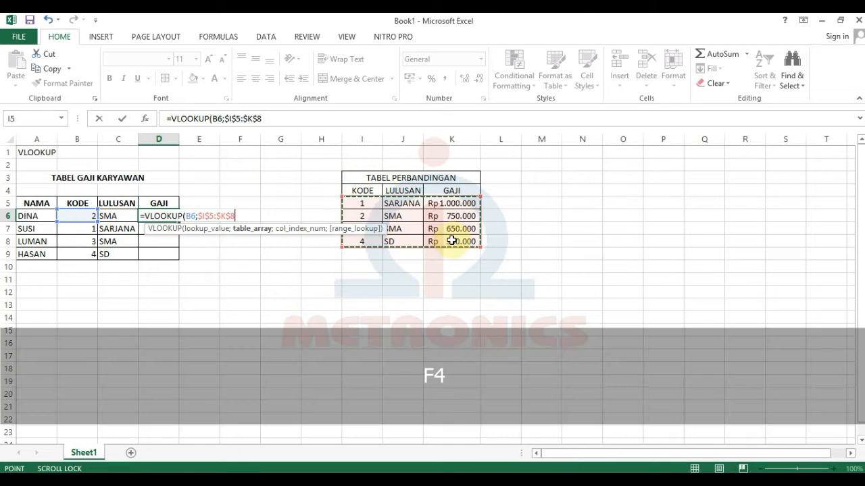
pyautogui.write(';')
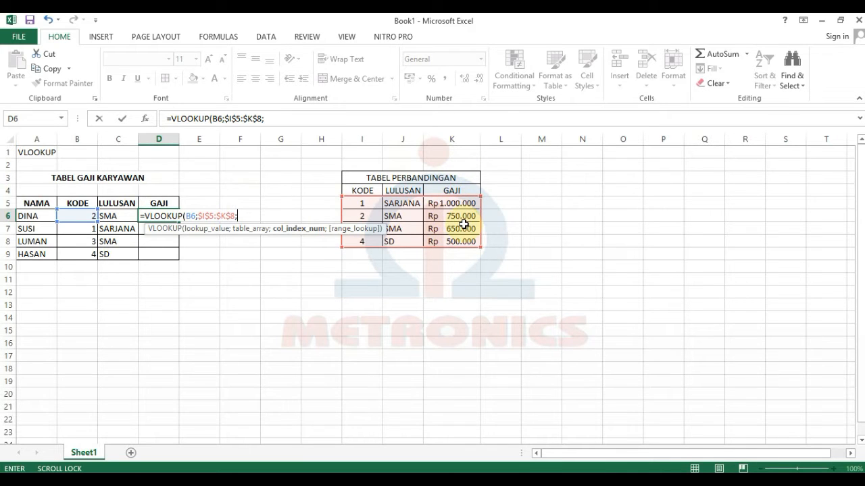
pyautogui.write('3')
pyautogui.write(';')
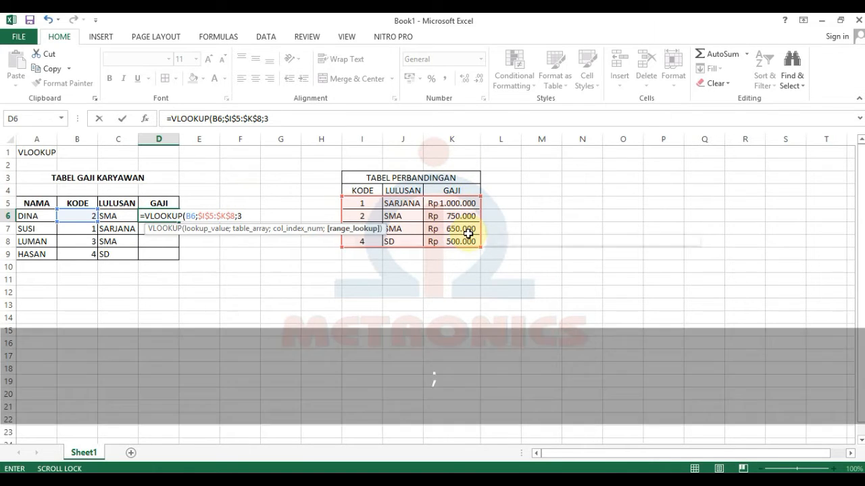
pyautogui.write('0')
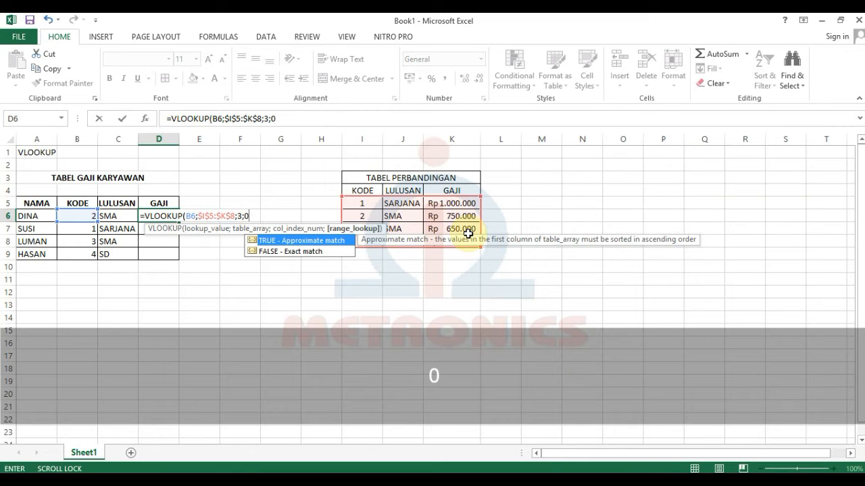
pyautogui.write(')')
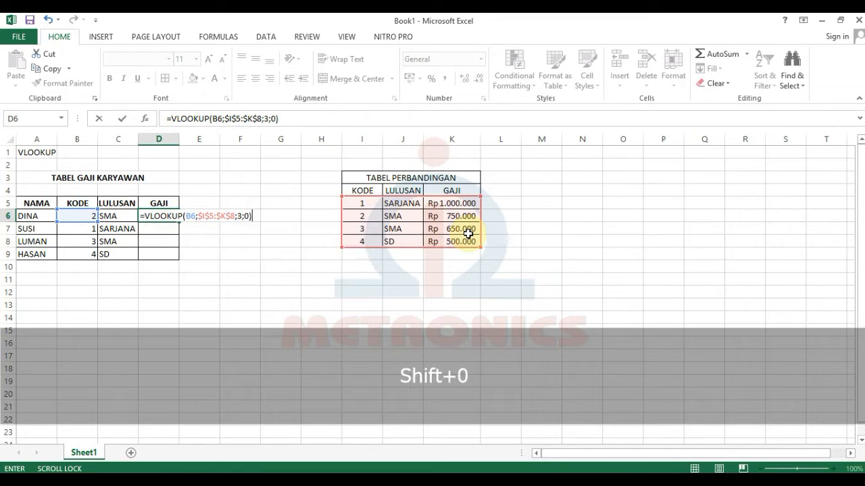
pyautogui.press('Return')
pyautogui.click(147, 216)
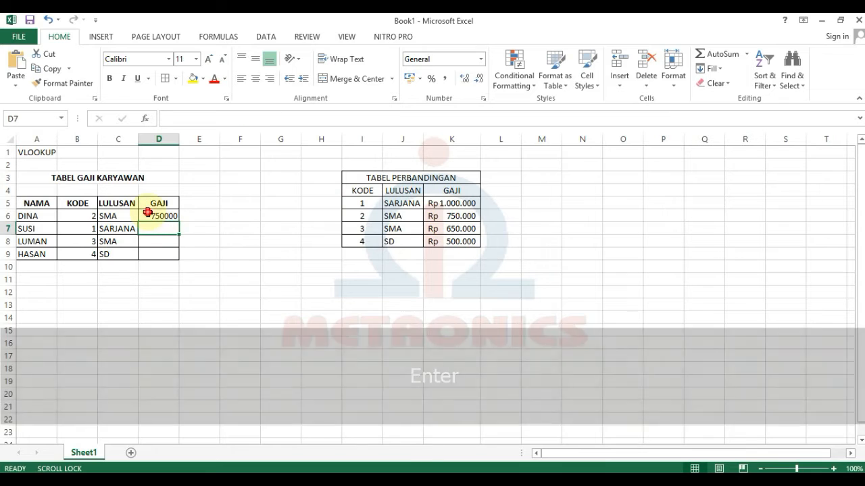
pyautogui.moveTo(181, 221); pyautogui.dragTo(170, 256)
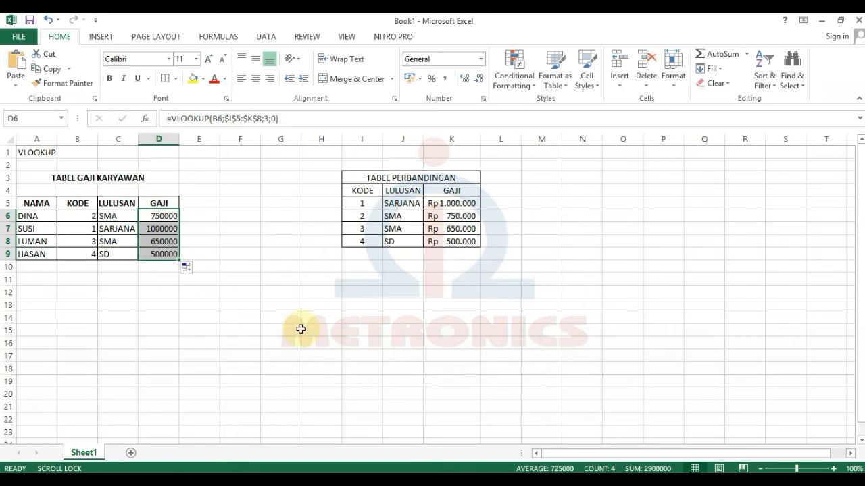
pyautogui.click(301, 330)
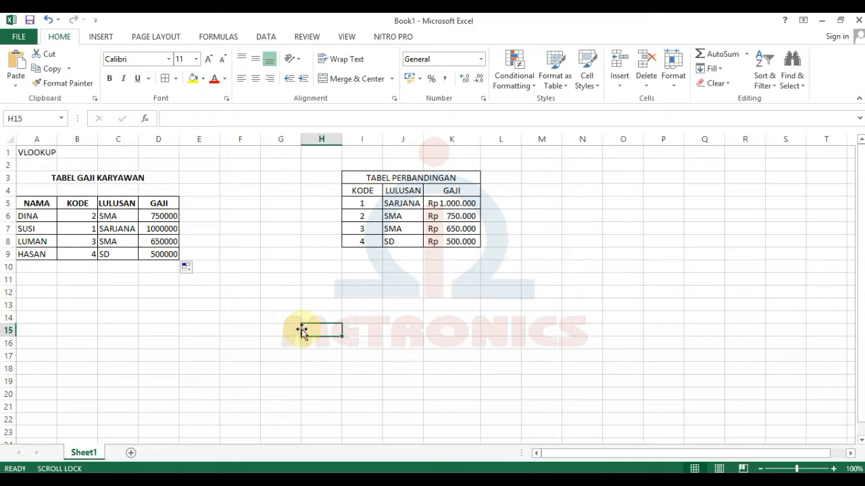
# Add the HLOOKUP label and the title TABEL SMART COMPUTER, leaving a blank row between them.
pyautogui.write('HLOOK')
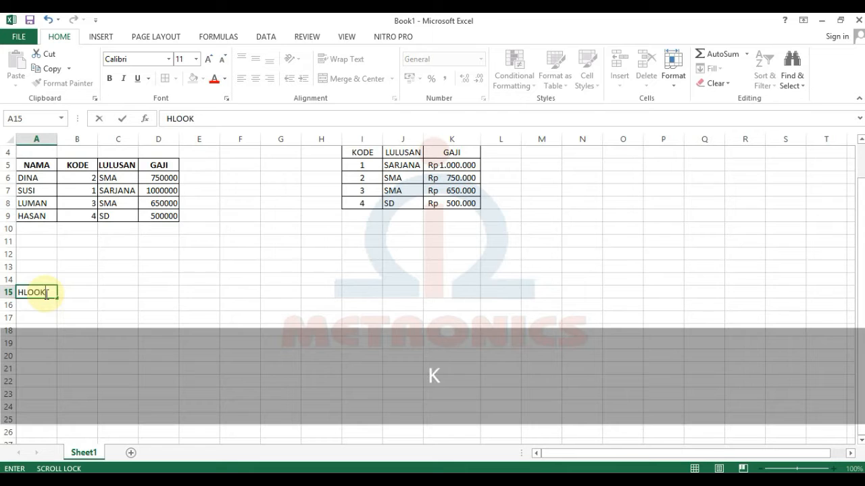
pyautogui.write('UP')
pyautogui.press('Return')
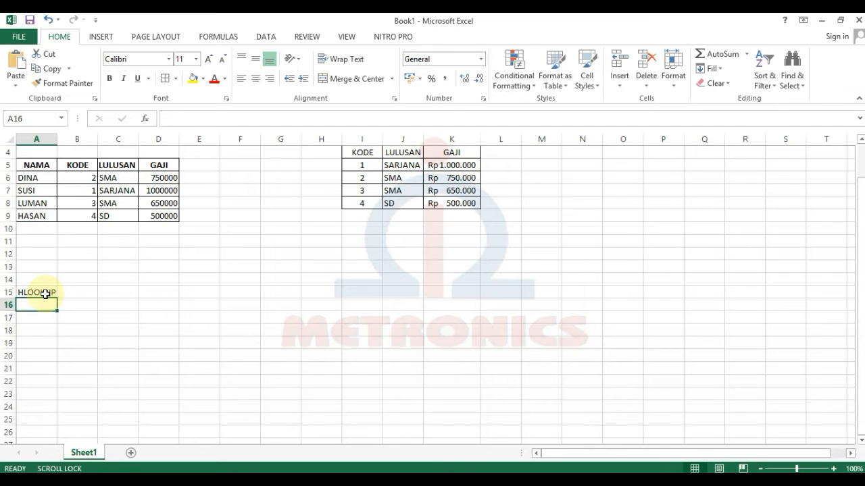
pyautogui.write('TABEL SMA')
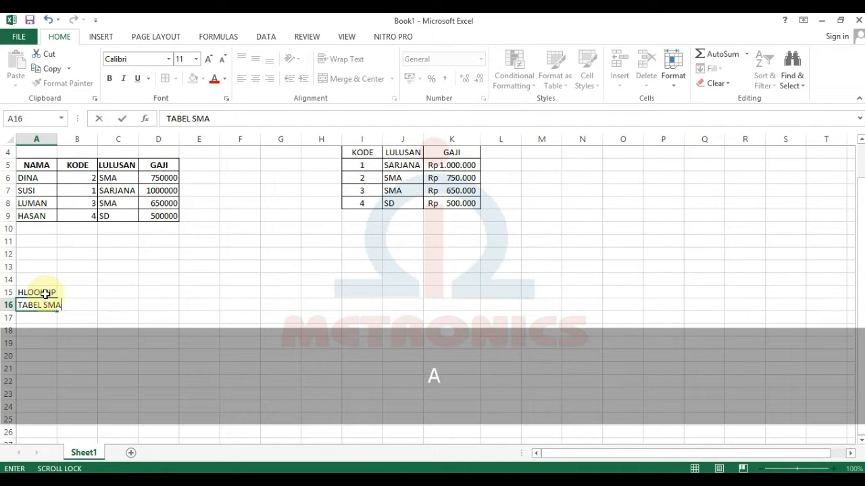
pyautogui.press('BackSpace')
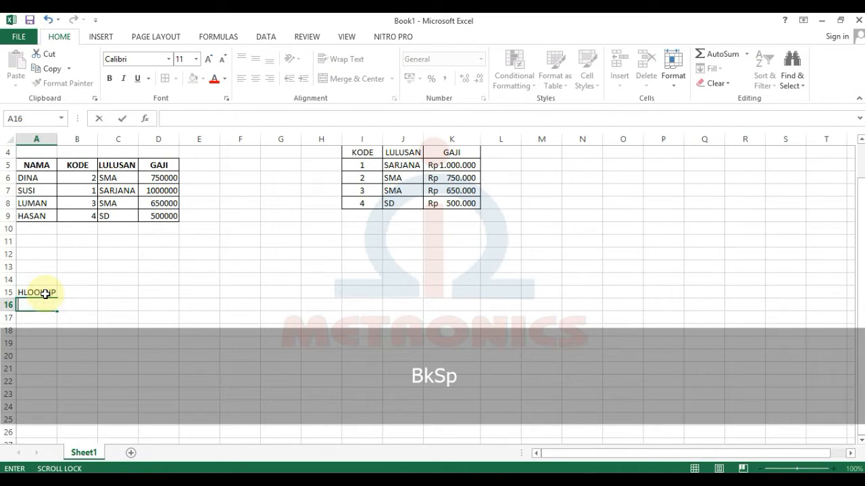
pyautogui.press('Return')
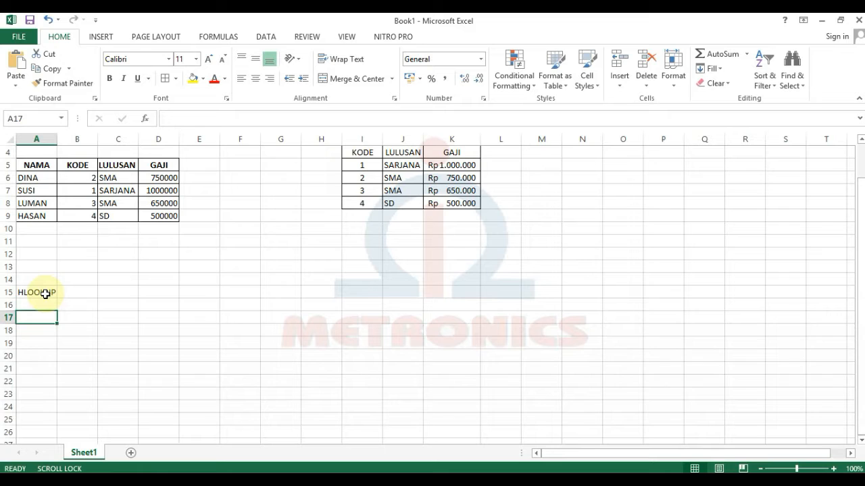
pyautogui.write('TABEL SMART')
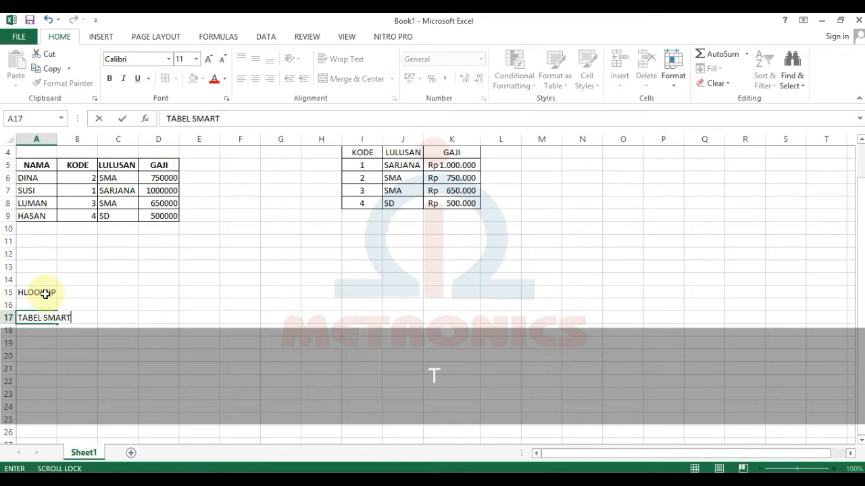
pyautogui.write(' COMPUTER')
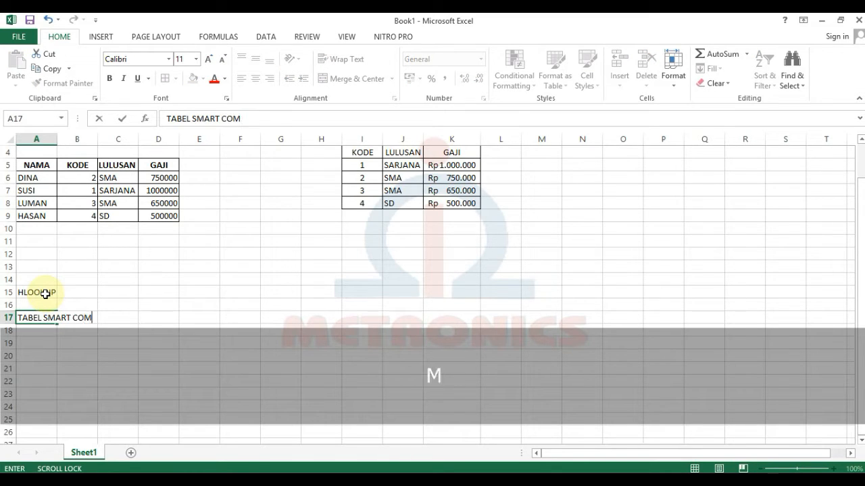
pyautogui.press('Return')
pyautogui.press('Return')
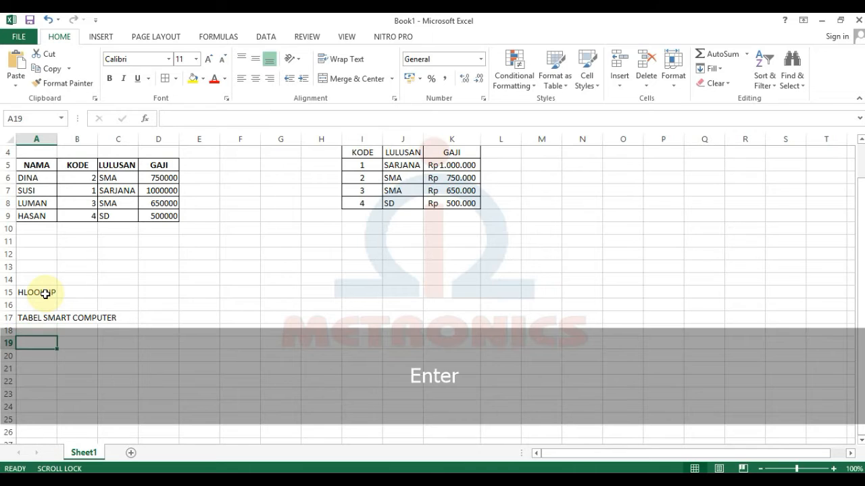
# Enter the column headings KODE, JABATAN and GAJI across row 19.
pyautogui.write('KODE')
pyautogui.press('Tab')
pyautogui.write('JA')
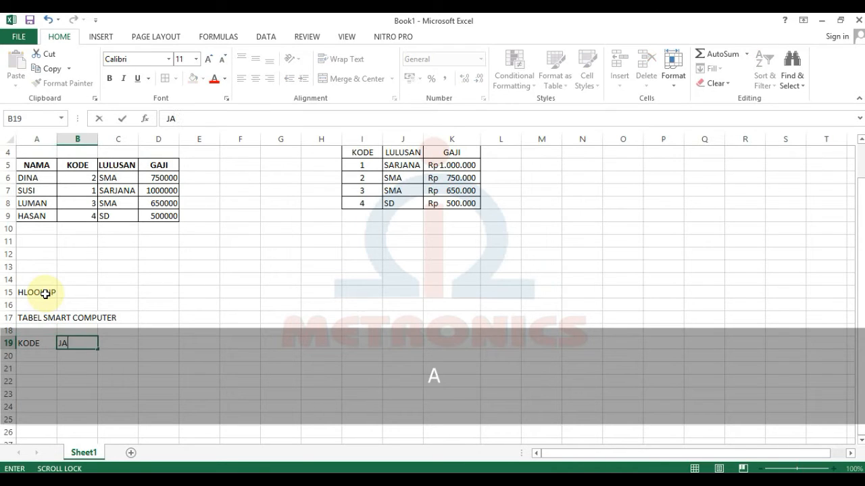
pyautogui.press('Tab')
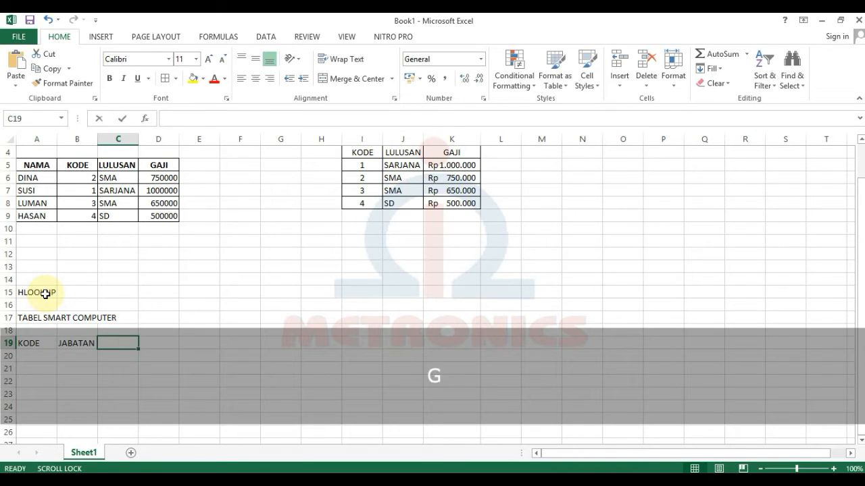
pyautogui.write('GAJI')
pyautogui.press('Return')
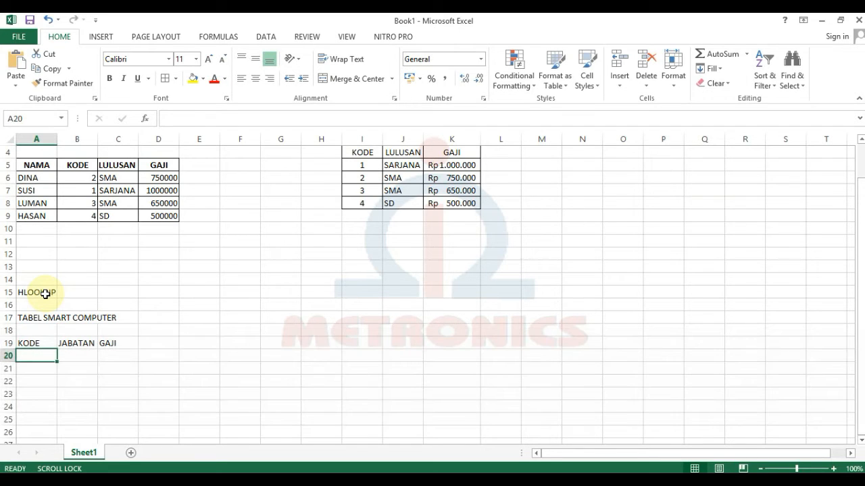
# List codes BB, SK, BD, MK, TK, border and centre the table, and merge-centre its title.
pyautogui.write('BB SK BD MK TK')
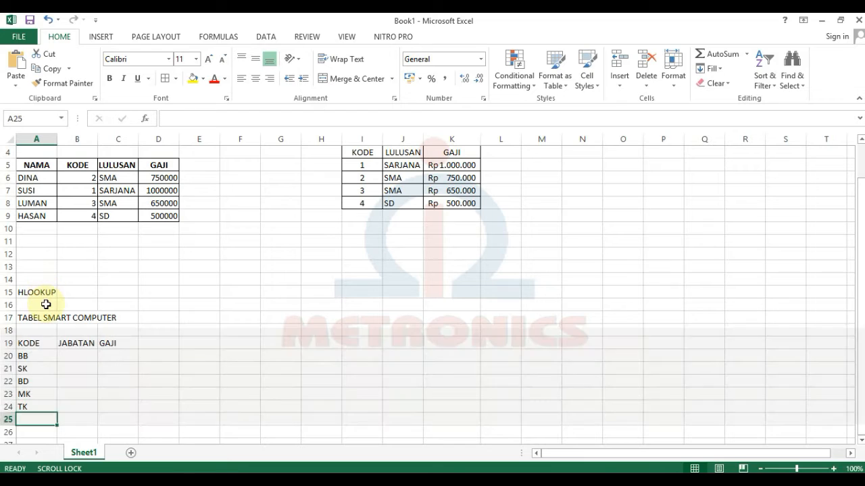
pyautogui.click(36, 343)
pyautogui.keyDown('shift'); pyautogui.click(117, 407); pyautogui.keyUp('shift')
pyautogui.click(165, 78)
pyautogui.click(255, 79)
pyautogui.moveTo(36, 317); pyautogui.dragTo(118, 318)
pyautogui.click(348, 79)
pyautogui.scroll(1, 297, 345)
pyautogui.click(199, 368)
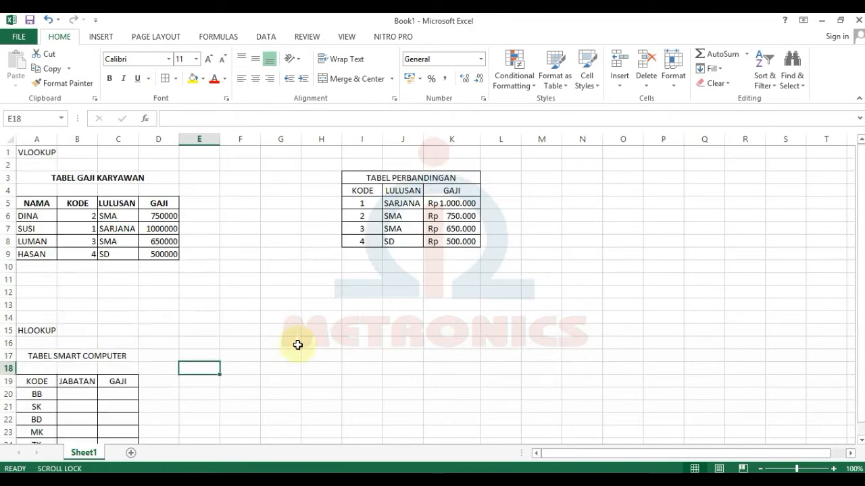
pyautogui.scroll(-1, 297, 345)
# Type the TABEL PERBANDINGAN with codes BB–TK, job titles BIG BOS–TEKNISI, salaries 5000000–1800000.
pyautogui.click(353, 345)
pyautogui.write('TABEL PERBANDINGAN KODE JABATAN GAJI')
pyautogui.press('Right')
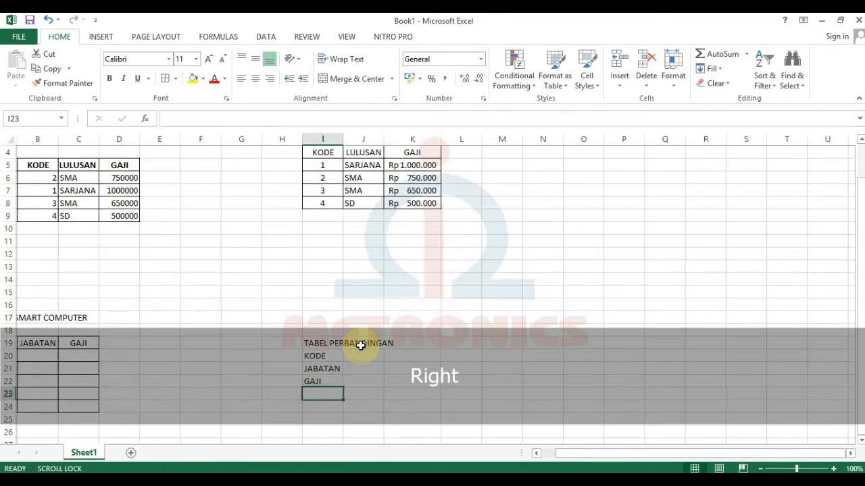
pyautogui.scroll(-3, 361, 345)
pyautogui.click(365, 230)
pyautogui.write('BB\tSK\tBD\tMK\tTK ')
pyautogui.write('BIK')
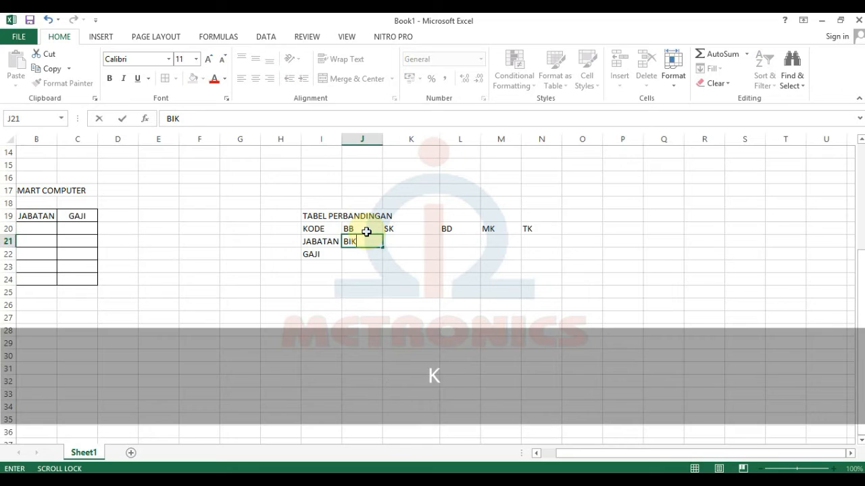
pyautogui.press('BackSpace')
pyautogui.write('G BOS\tSEKRETARIS\tBENDAHARA\tMARKETING\tTEKNISI ')
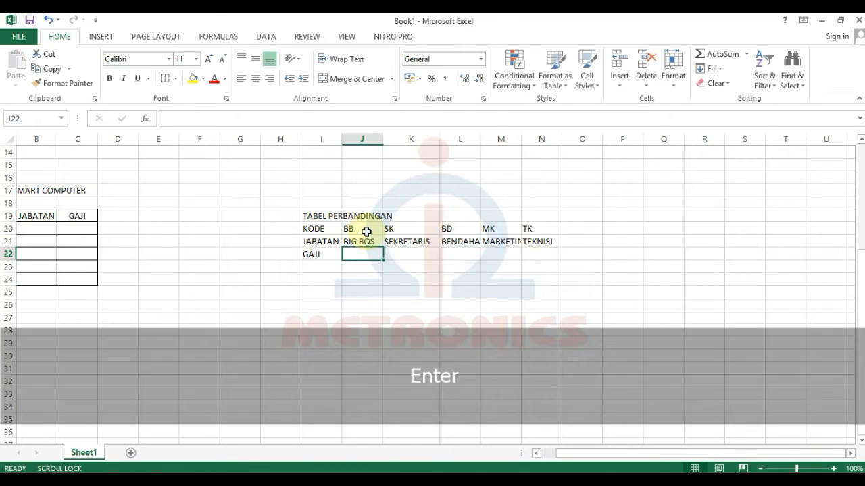
pyautogui.write('5000000\t3500000\t3000000\t2000000\t1800000')
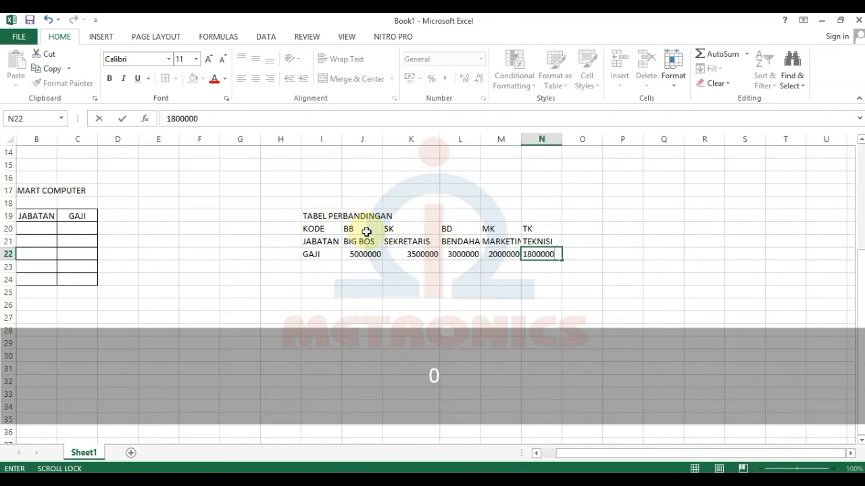
pyautogui.press('Return')
pyautogui.moveTo(356, 256); pyautogui.dragTo(534, 255)
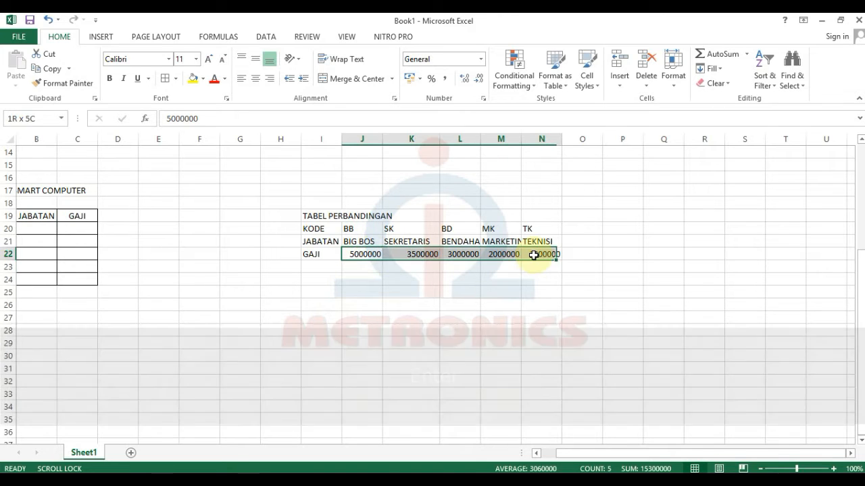
# Format salaries J22:N22 as Accounting with the Rp Indonesian symbol, e.g. Rp 5.000.000.
pyautogui.click(673, 68)
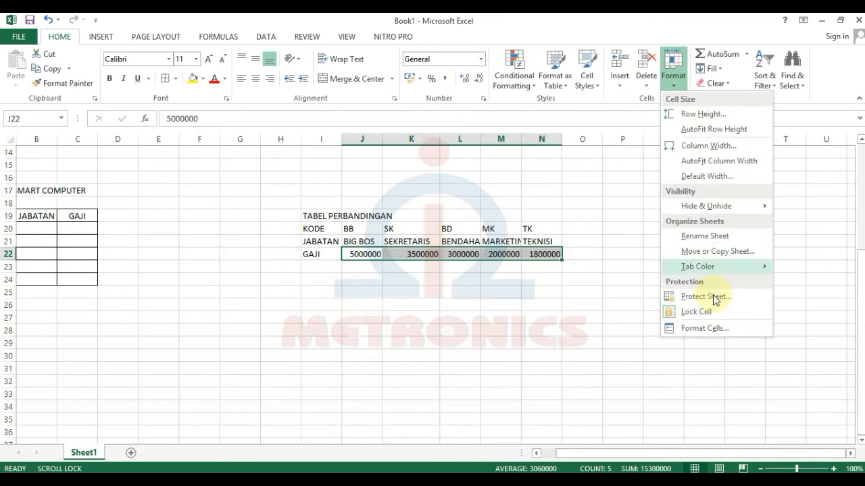
pyautogui.click(709, 328)
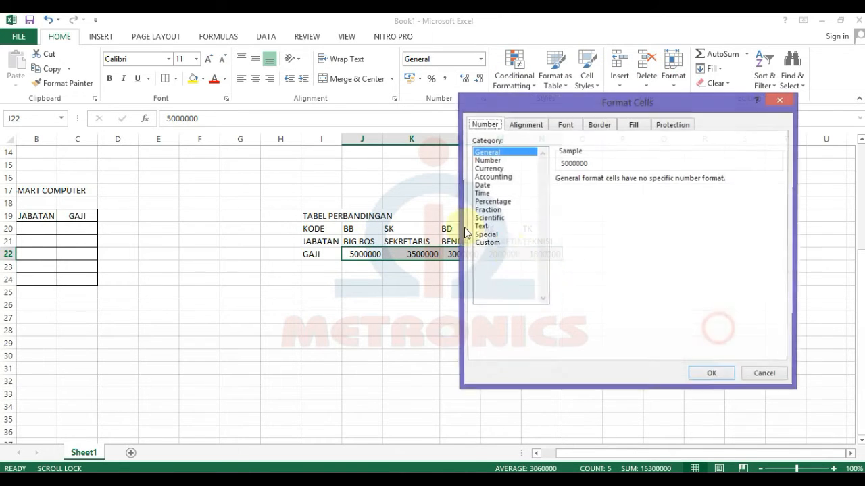
pyautogui.click(498, 185)
pyautogui.click(492, 177)
pyautogui.click(624, 195)
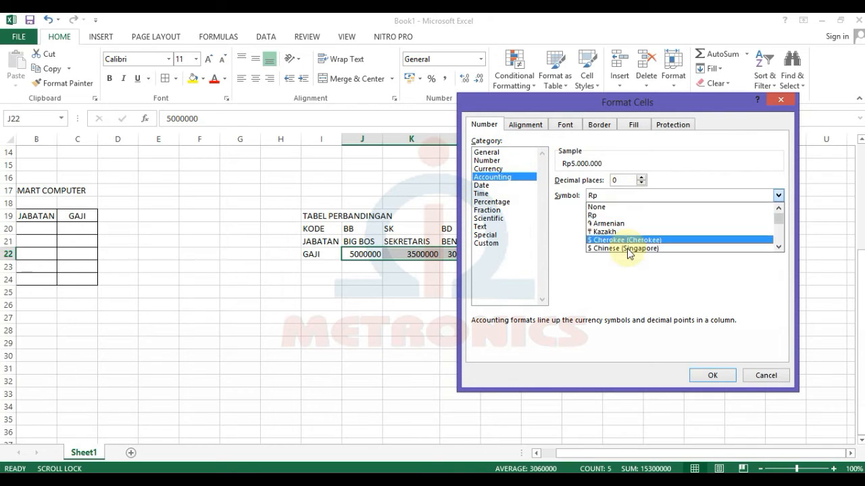
pyautogui.scroll(-20, 628, 253)
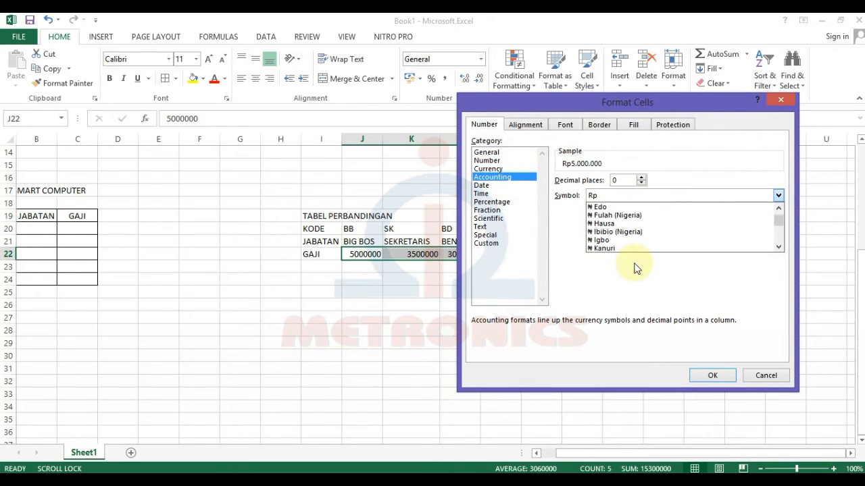
pyautogui.scroll(-20, 635, 268)
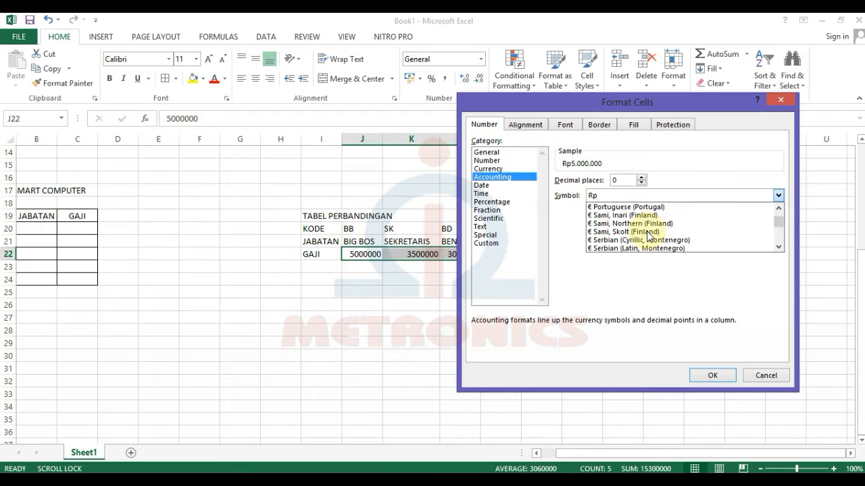
pyautogui.scroll(-20, 648, 235)
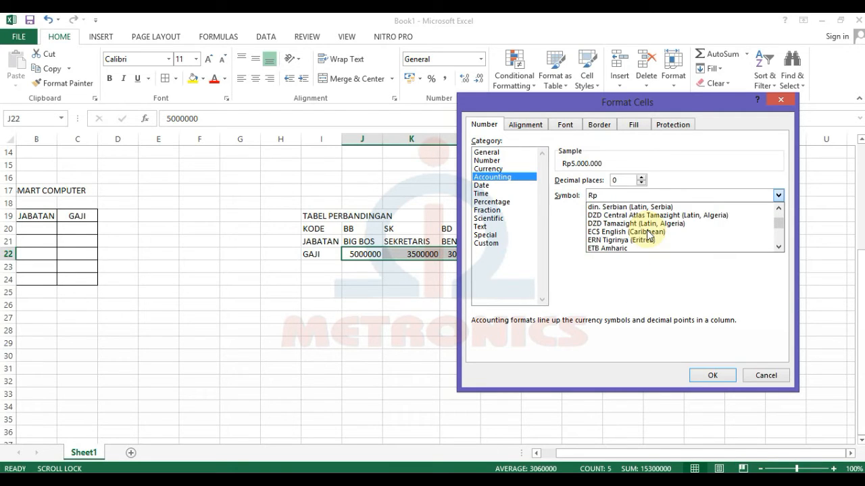
pyautogui.scroll(-20, 647, 235)
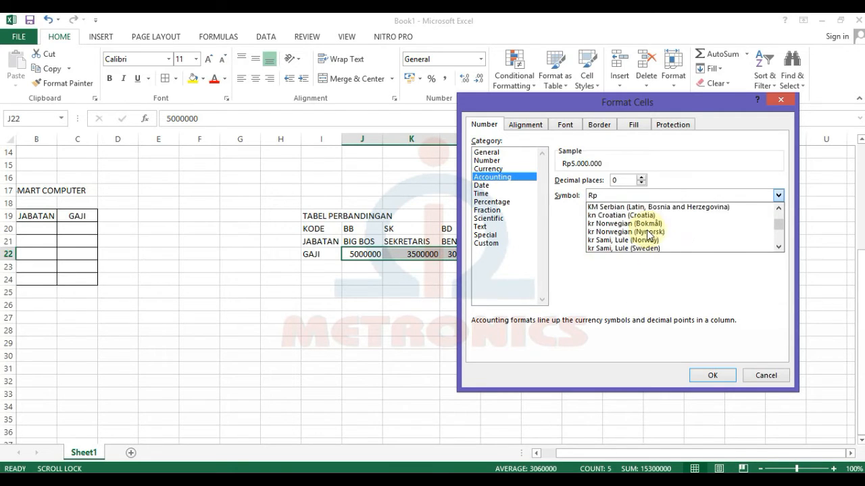
pyautogui.scroll(-20, 647, 234)
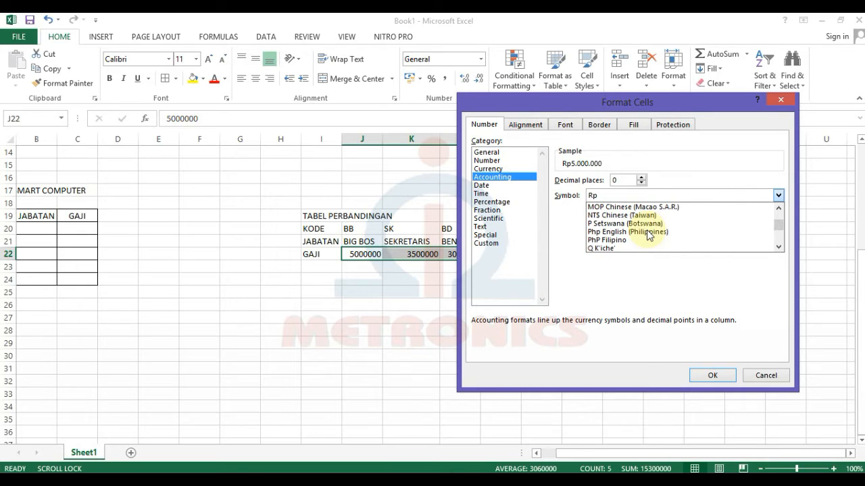
pyautogui.scroll(-6, 647, 235)
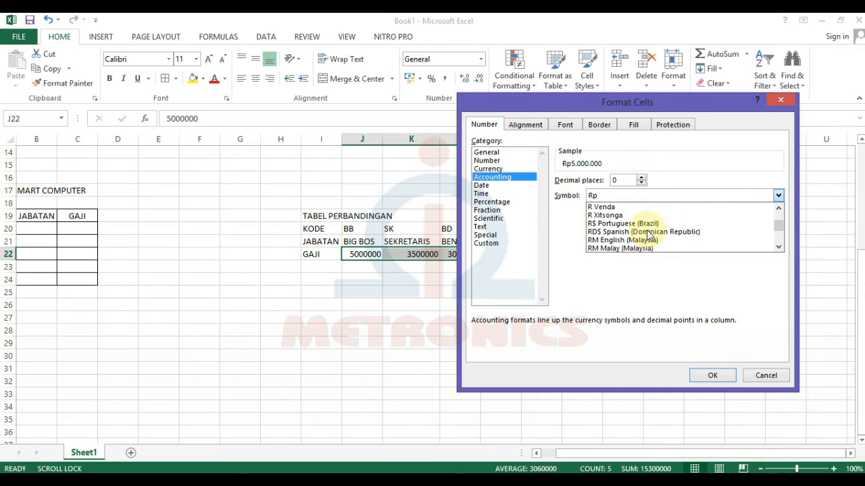
pyautogui.scroll(-2, 647, 235)
pyautogui.click(640, 240)
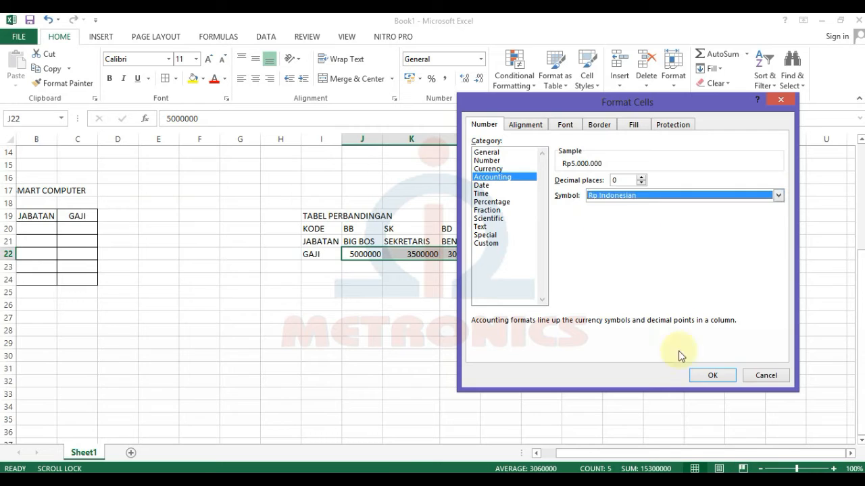
pyautogui.click(706, 377)
pyautogui.click(518, 354)
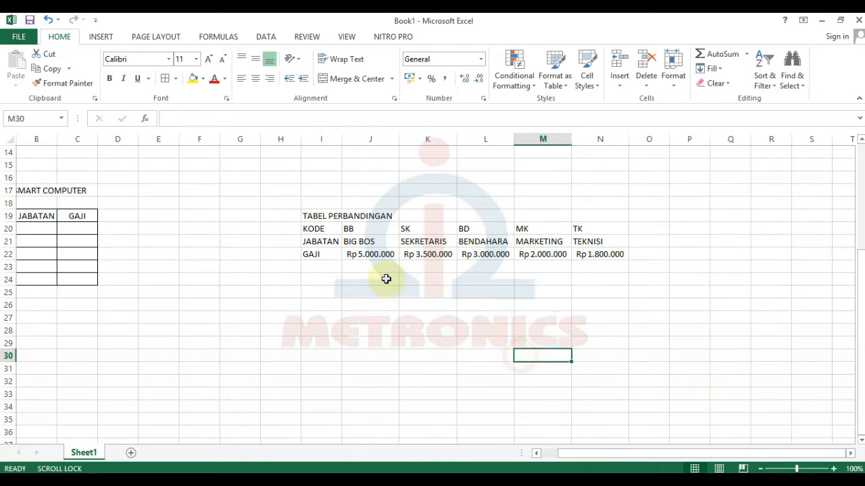
pyautogui.moveTo(351, 241); pyautogui.dragTo(610, 247)
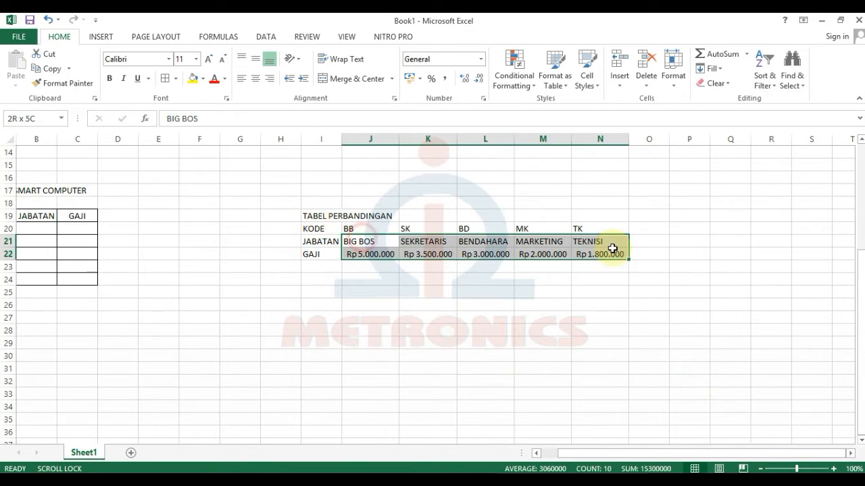
# Give the comparison table all borders and widen its label and job-title columns.
pyautogui.moveTo(309, 229); pyautogui.dragTo(352, 229)
pyautogui.moveTo(475, 249); pyautogui.dragTo(595, 252)
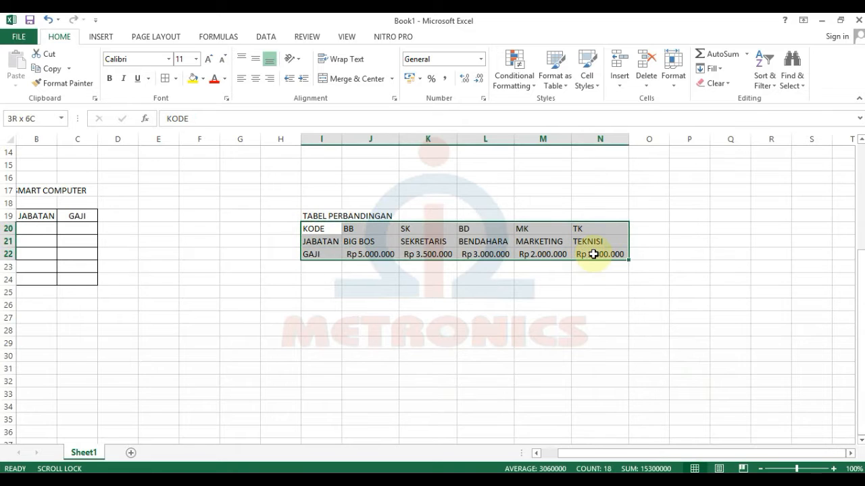
pyautogui.click(166, 80)
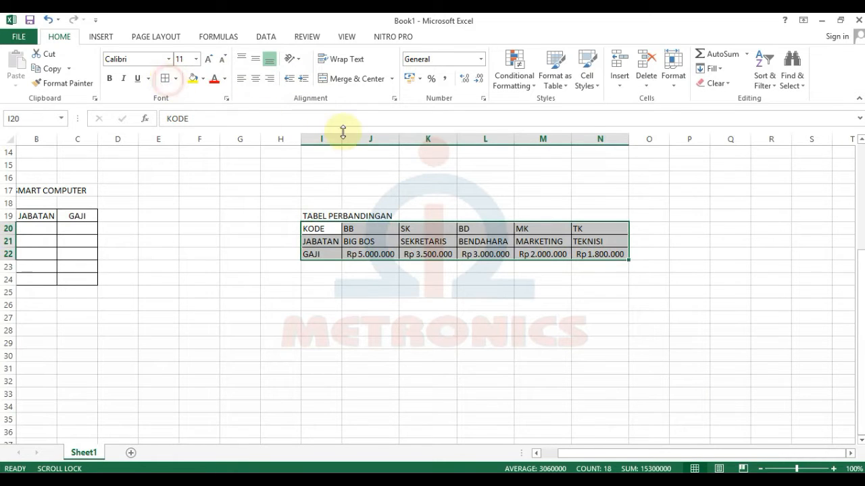
pyautogui.moveTo(343, 134); pyautogui.dragTo(397, 135)
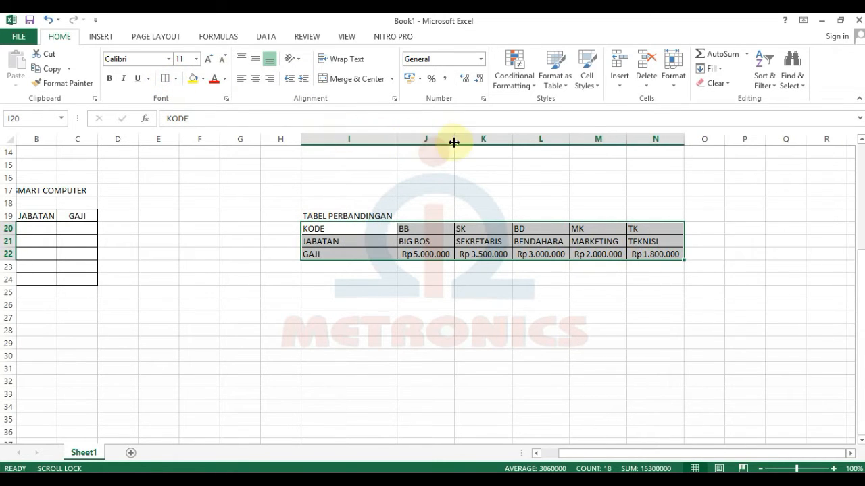
pyautogui.doubleClick(514, 143)
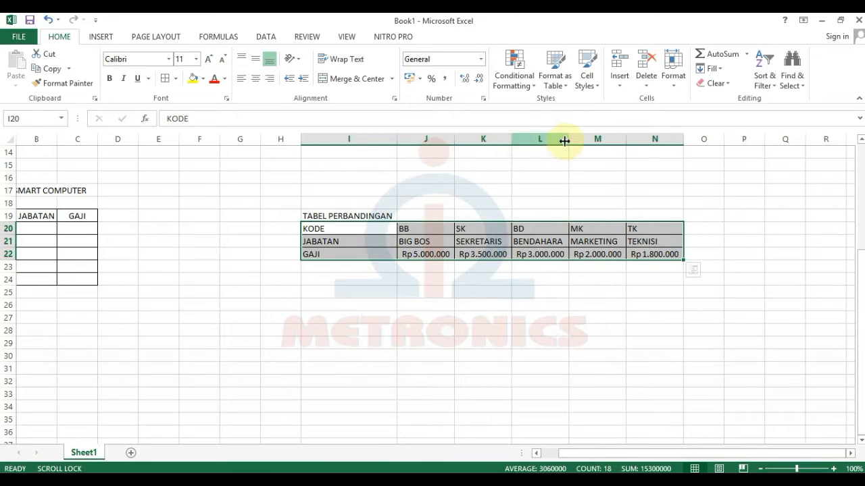
pyautogui.doubleClick(567, 141)
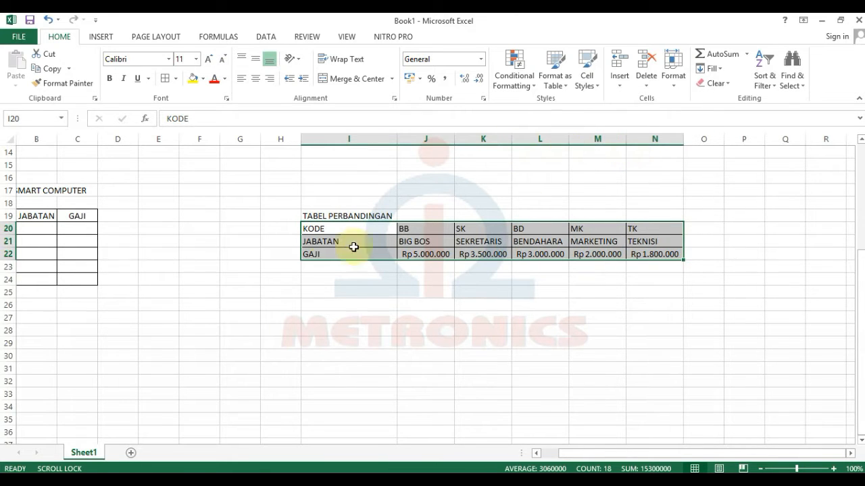
# Merge and centre the TABEL PERBANDINGAN title across columns I–N.
pyautogui.moveTo(309, 216); pyautogui.dragTo(660, 217)
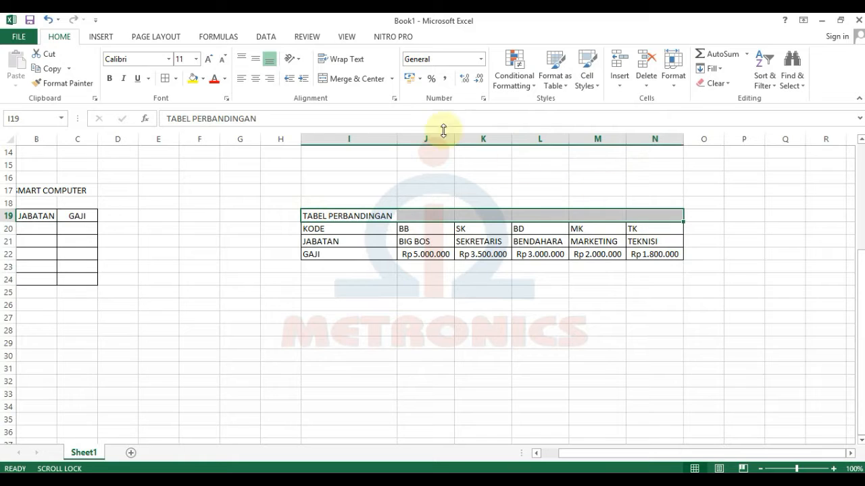
pyautogui.click(345, 78)
pyautogui.click(541, 319)
pyautogui.scroll(5, 541, 323)
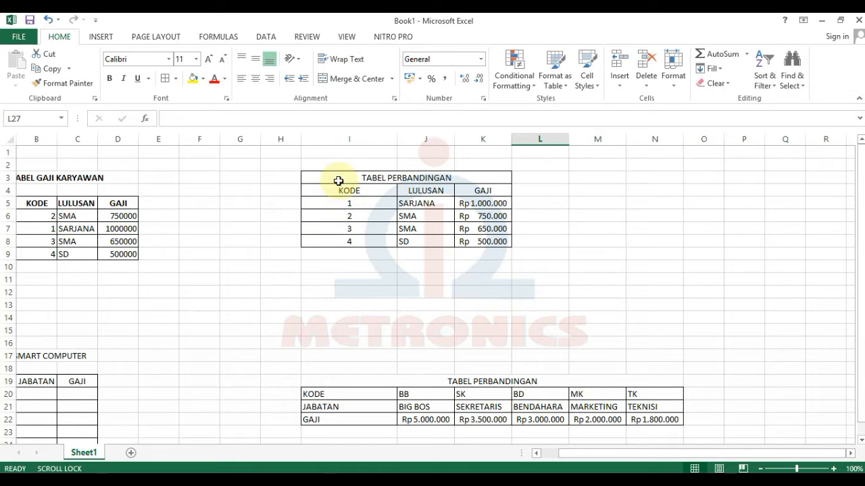
pyautogui.scroll(-1, 319, 378)
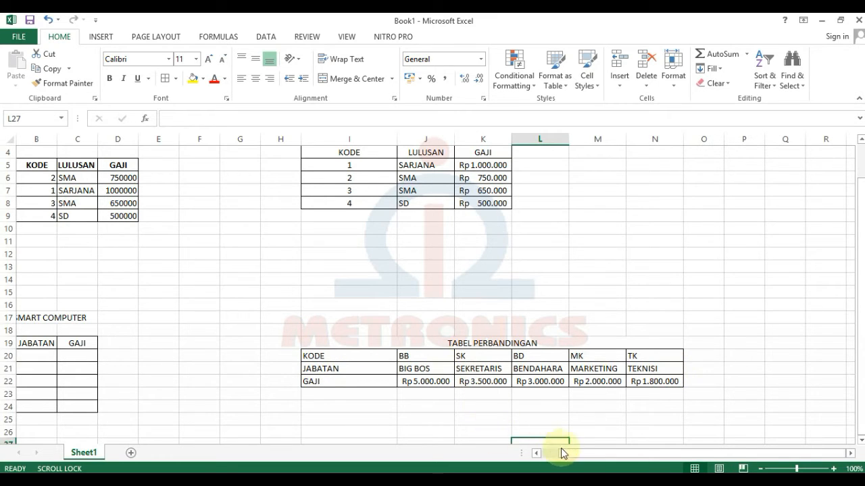
# Attempt an HLOOKUP formula in B20, then cancel it so the cell stays empty.
pyautogui.moveTo(564, 454); pyautogui.dragTo(540, 455)
pyautogui.click(108, 381)
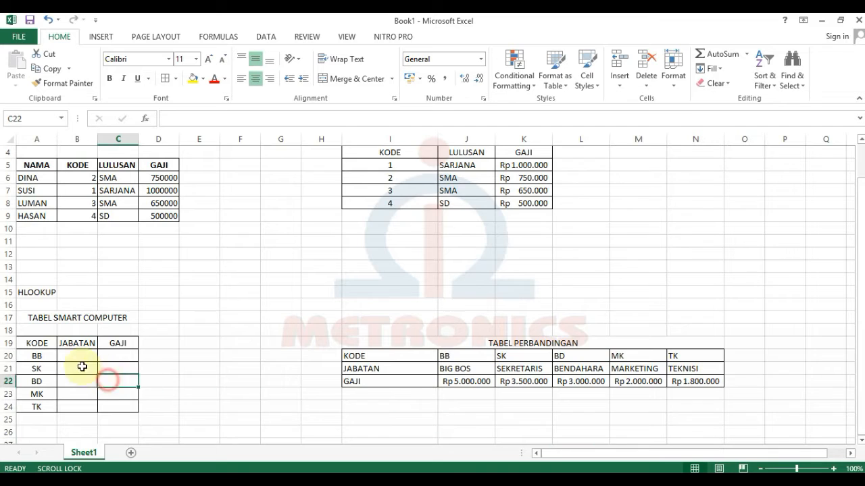
pyautogui.click(76, 368)
pyautogui.click(77, 353)
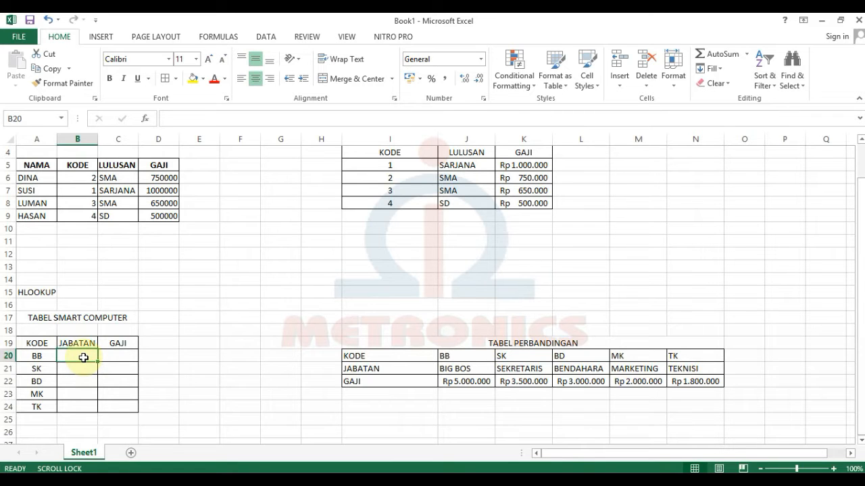
pyautogui.write('=')
pyautogui.scroll(-4, 112, 365)
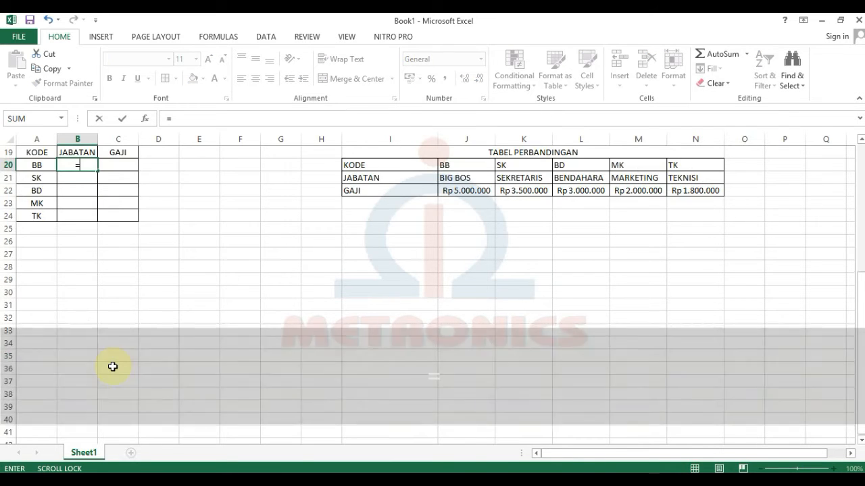
pyautogui.write('H;')
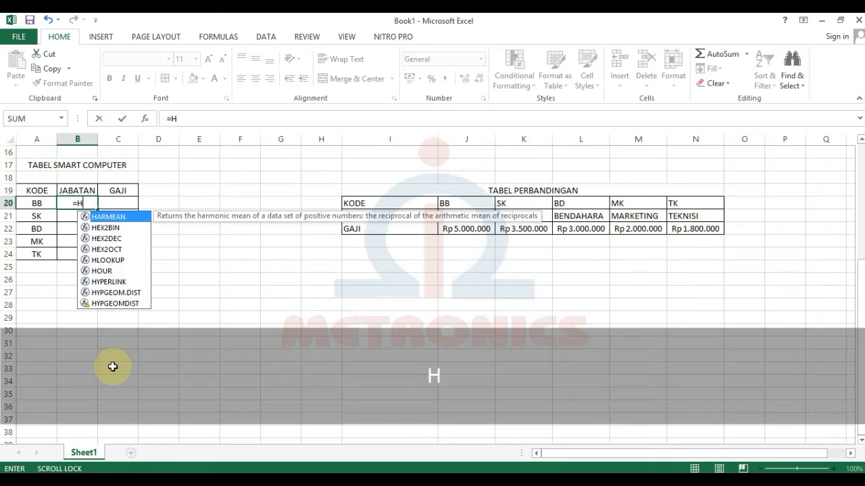
pyautogui.press('Return')
pyautogui.press('Return')
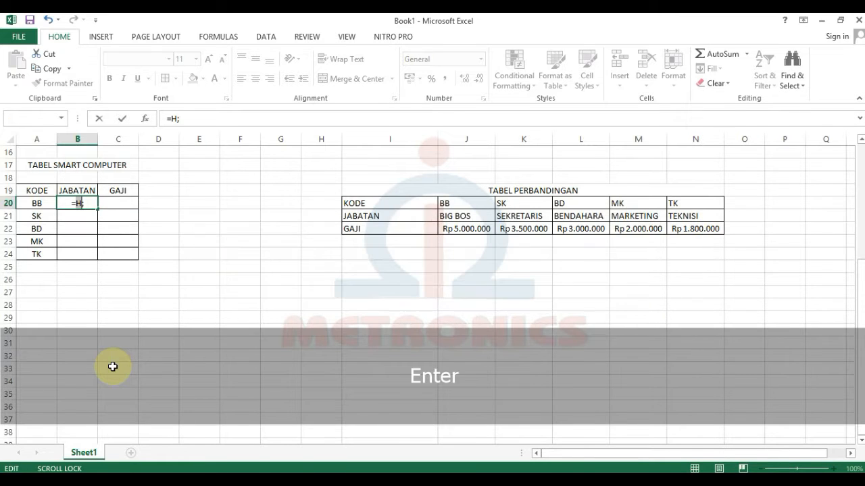
pyautogui.write('J')
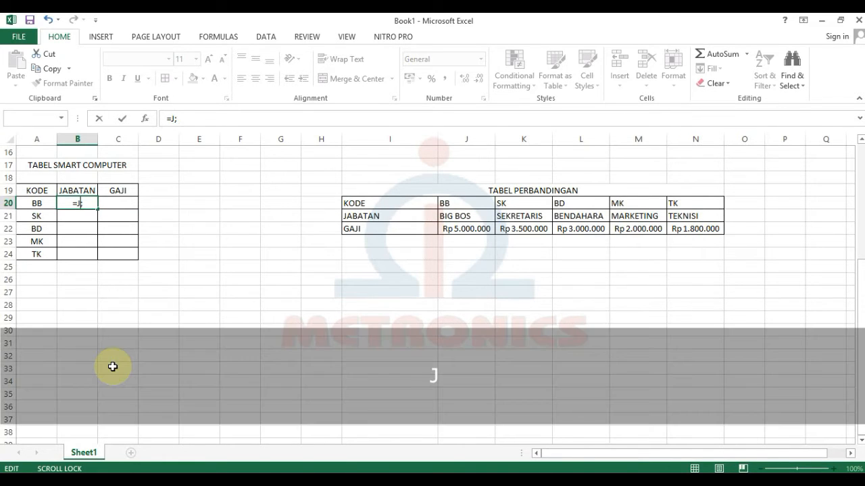
pyautogui.press('Delete')
pyautogui.press('BackSpace')
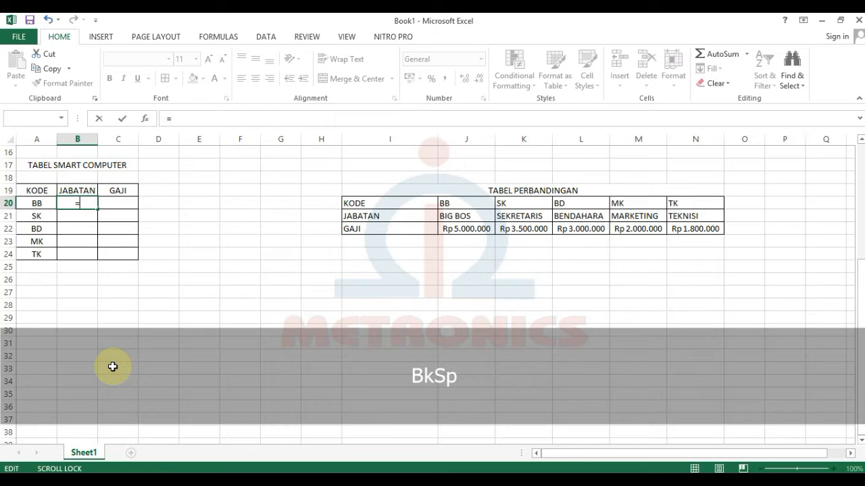
pyautogui.write('H')
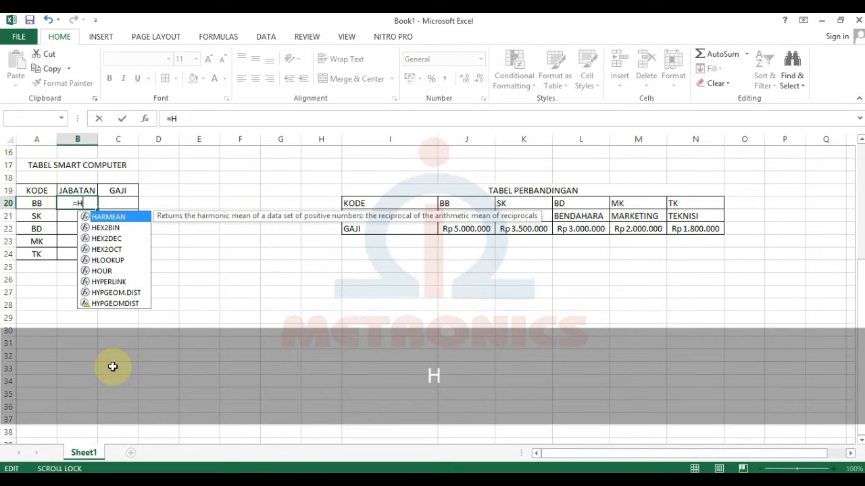
pyautogui.write('L')
pyautogui.press('Tab')
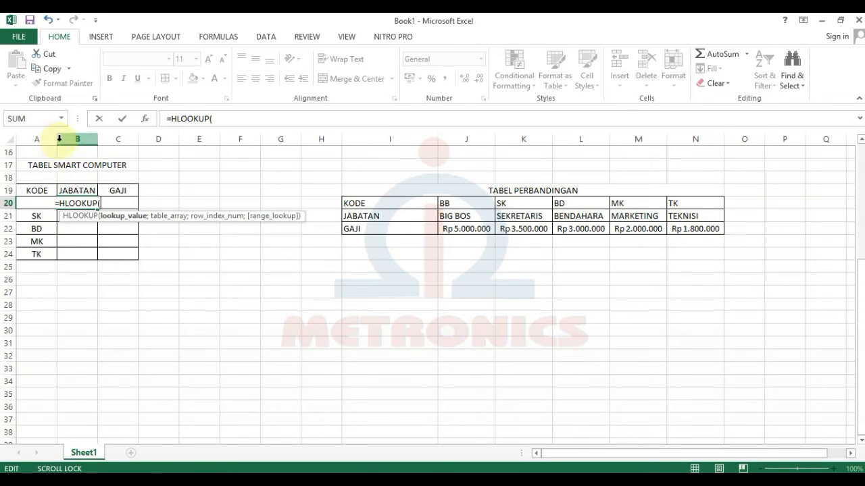
pyautogui.press('Escape')
# Widen column A of the TABEL SMART COMPUTER and select B20.
pyautogui.click(159, 304)
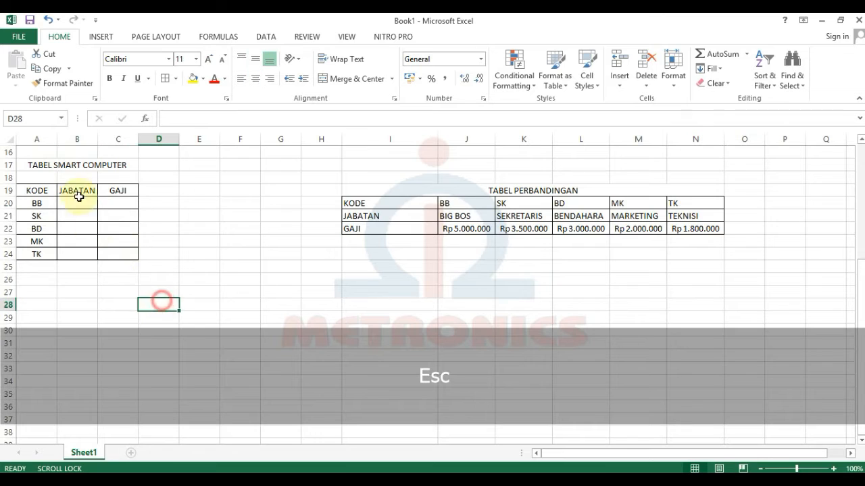
pyautogui.moveTo(60, 143); pyautogui.dragTo(173, 139)
pyautogui.click(108, 202)
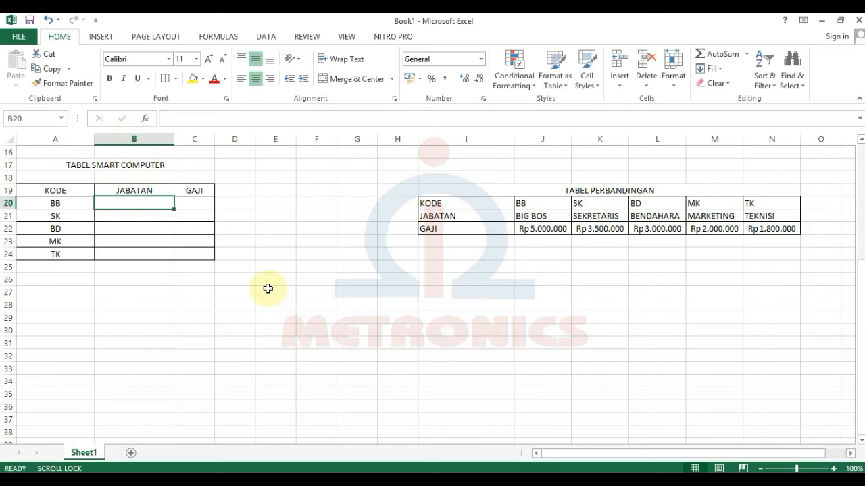
# Enter =HLOOKUP(A20;$J$20:$N$22;2;0) in B20 to show BIG BOS.
pyautogui.write('=HLO')
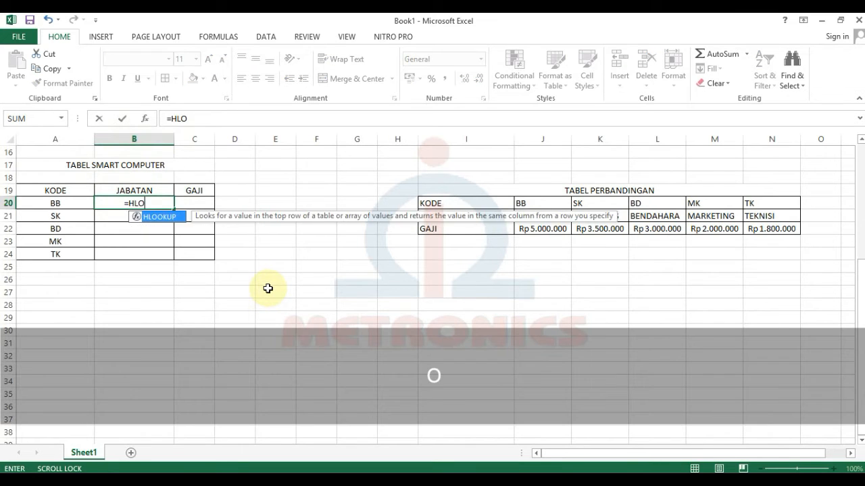
pyautogui.press('Tab')
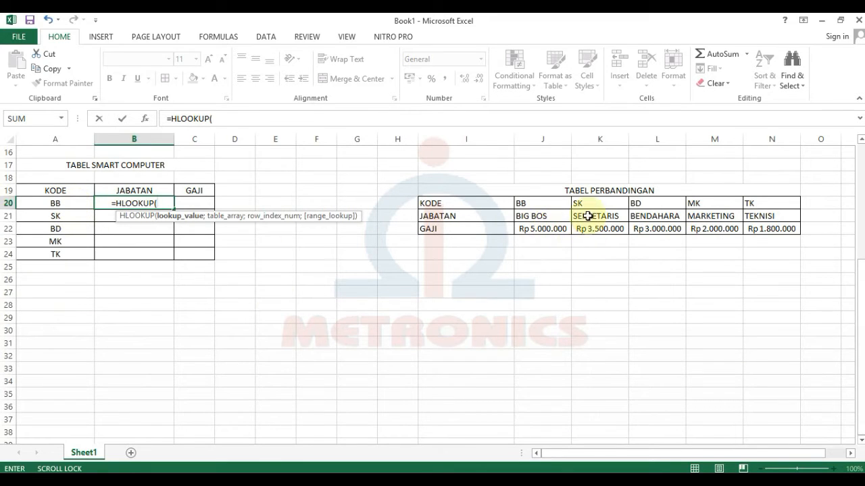
pyautogui.click(41, 200)
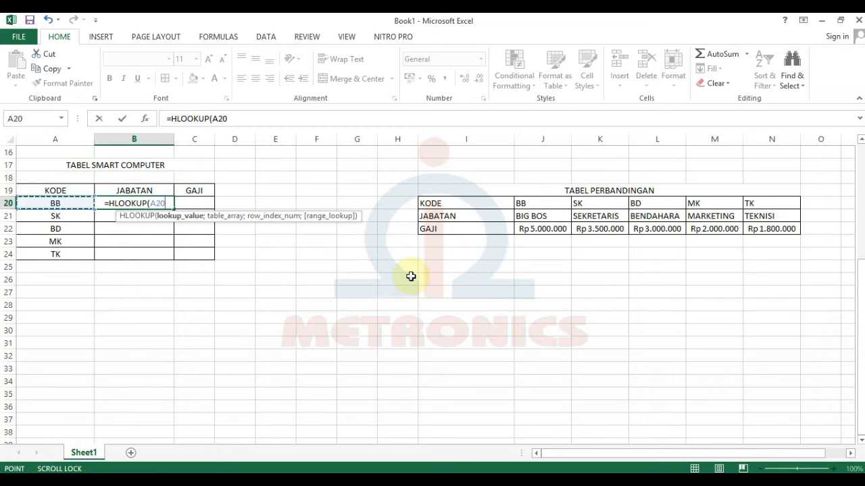
pyautogui.write(';')
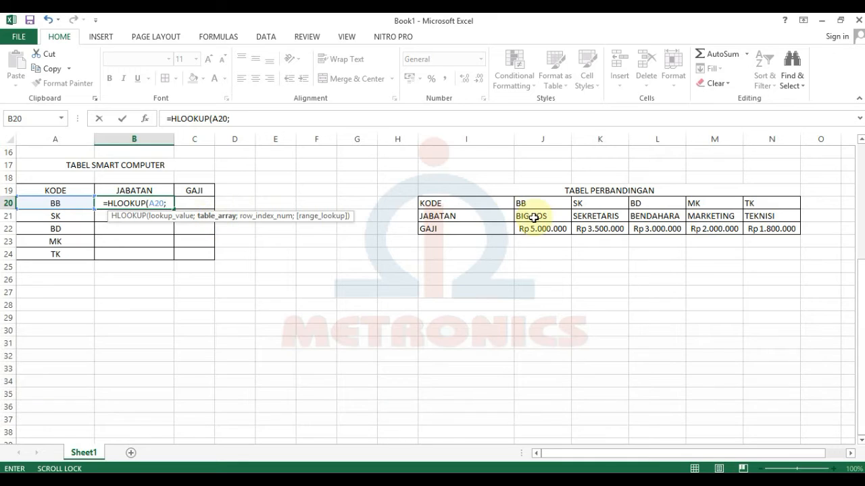
pyautogui.moveTo(518, 206); pyautogui.dragTo(766, 230)
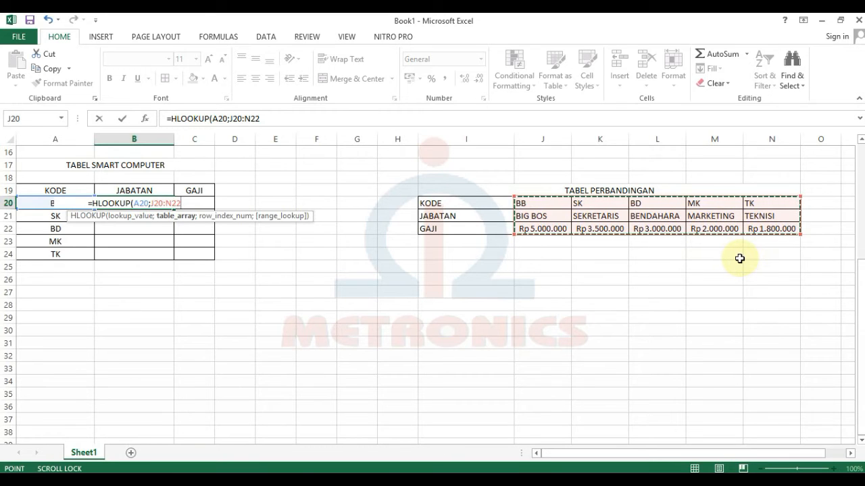
pyautogui.press('F4')
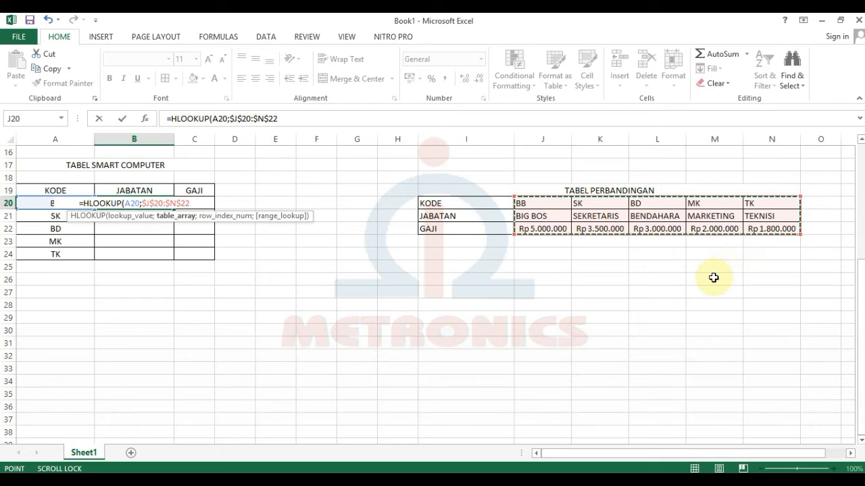
pyautogui.write(';')
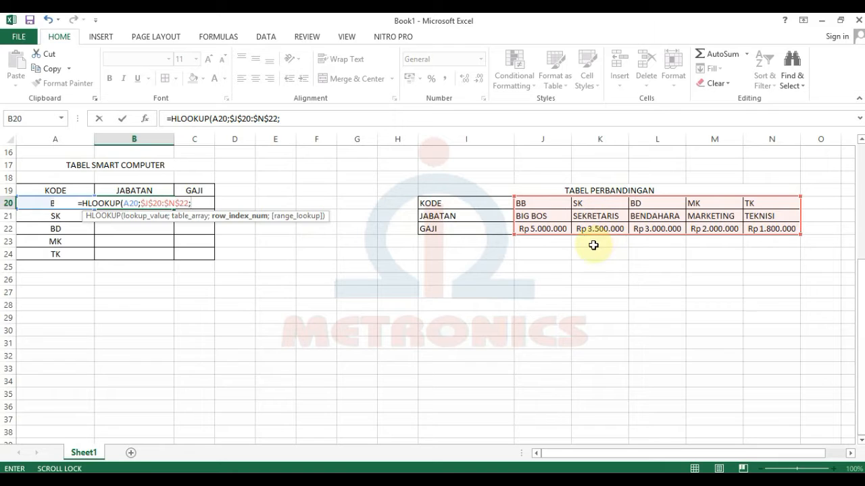
pyautogui.write('2')
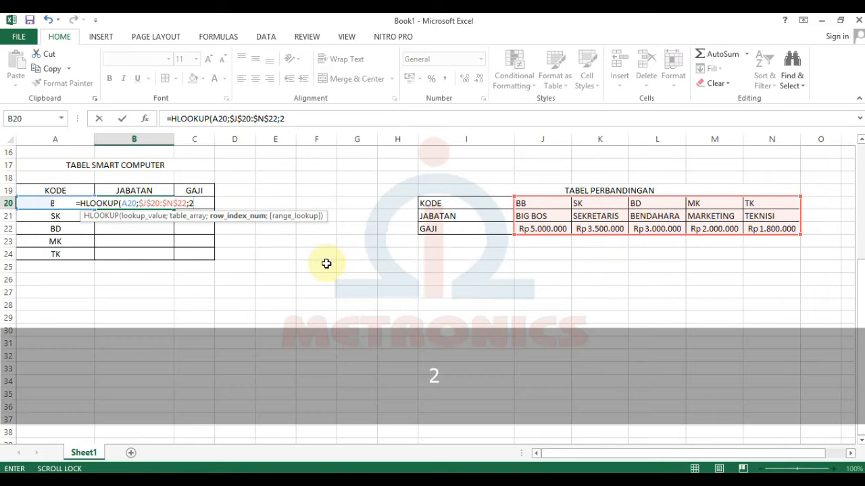
pyautogui.write(';')
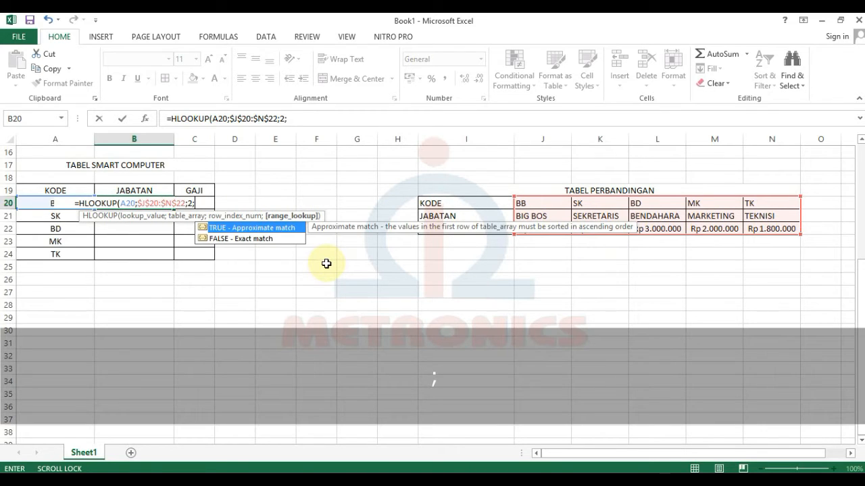
pyautogui.write('0')
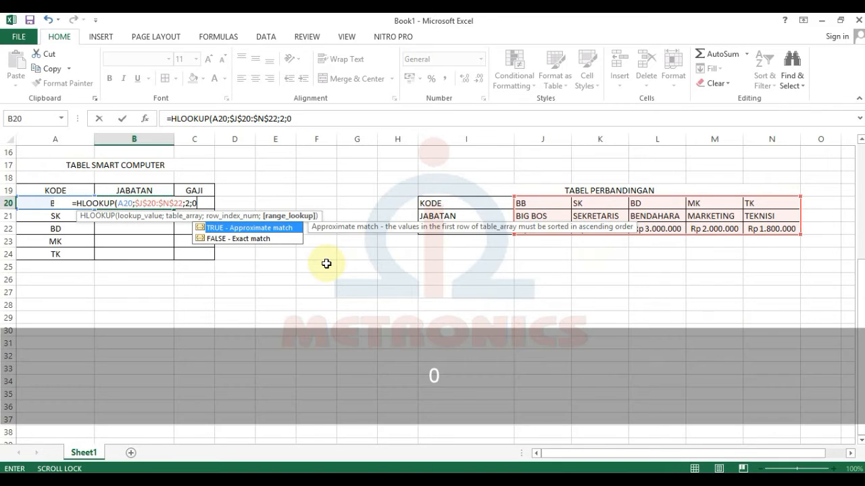
pyautogui.press('shift')
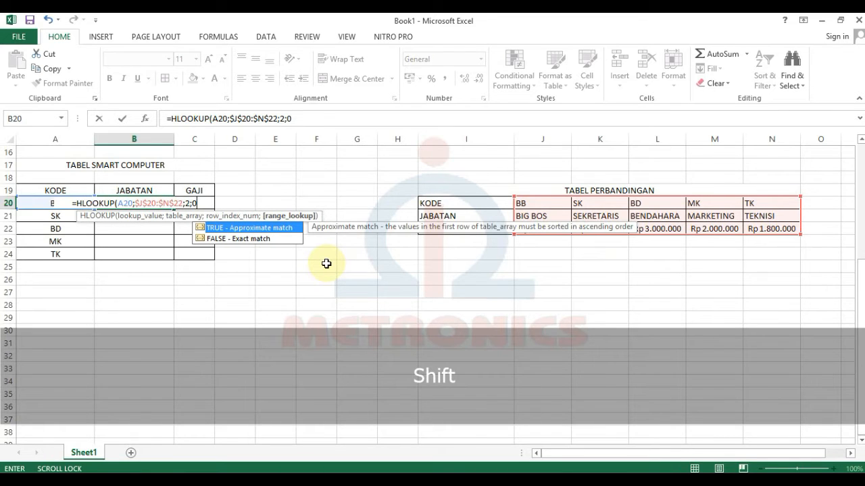
pyautogui.write(')')
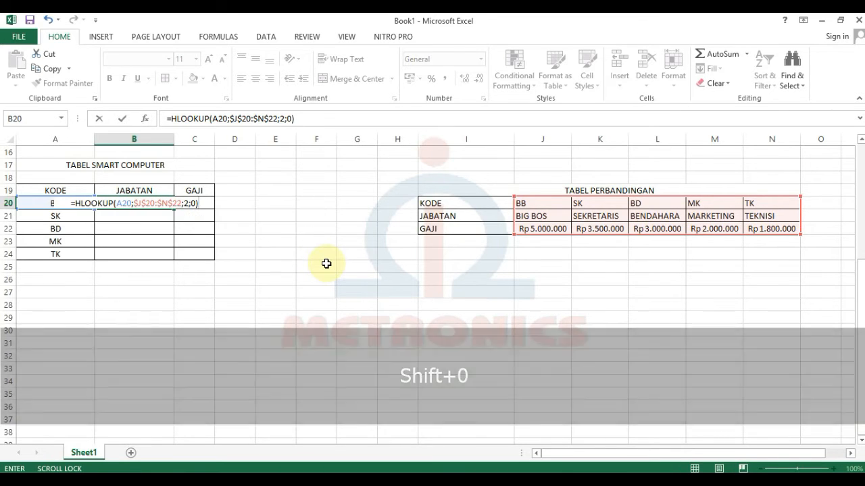
pyautogui.press('Return')
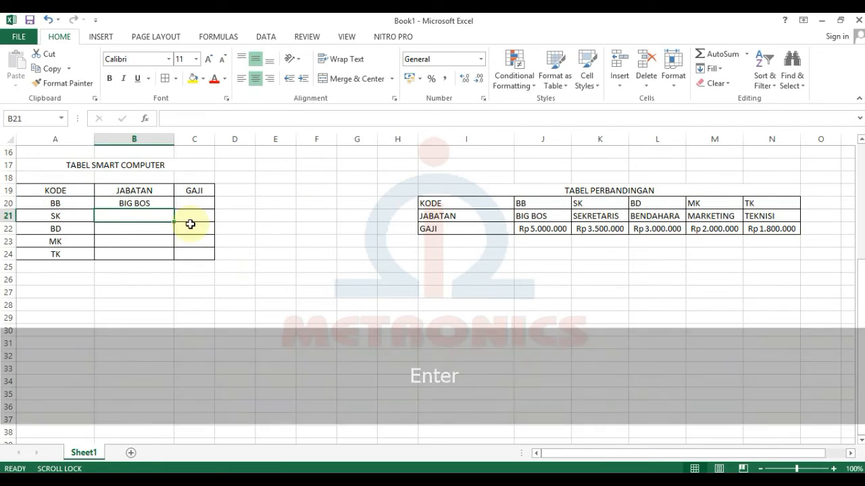
# Copy the B20 job-title formula down to B24, filling SEKRETARIS through TEKNISI.
pyautogui.click(133, 205)
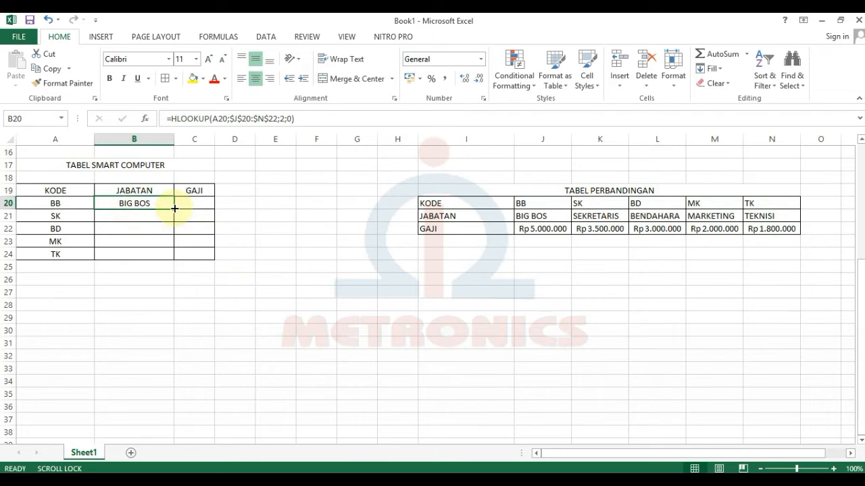
pyautogui.moveTo(174, 209); pyautogui.dragTo(175, 260)
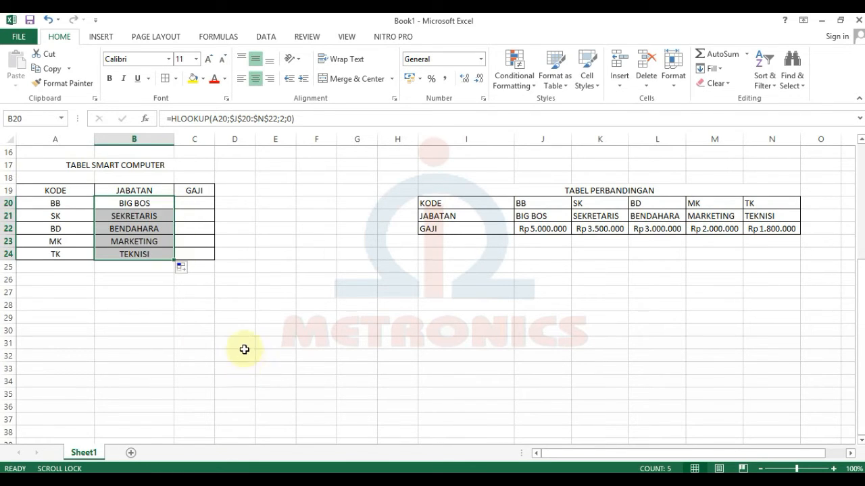
pyautogui.click(243, 340)
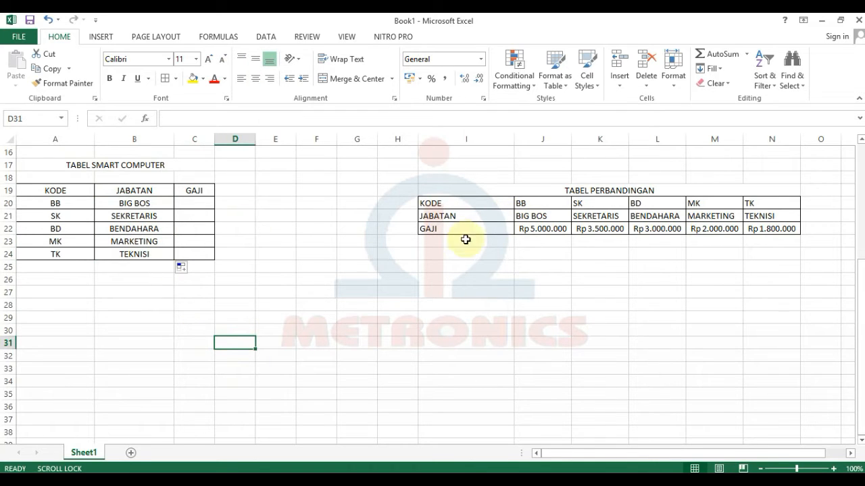
# Select C20 and widen the GAJI column.
pyautogui.scroll(2, 348, 284)
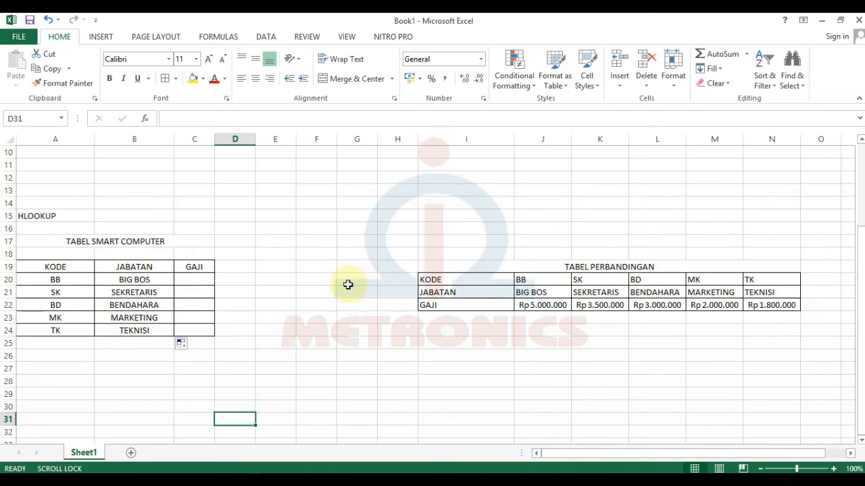
pyautogui.scroll(-1, 486, 294)
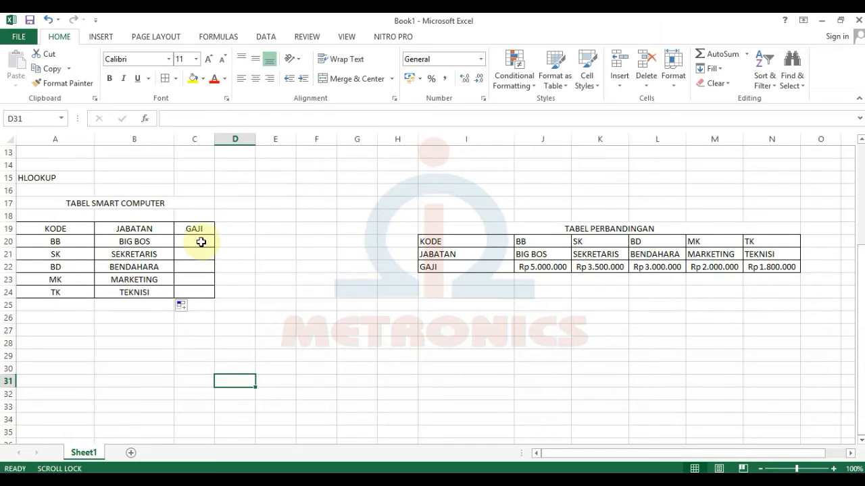
pyautogui.click(201, 242)
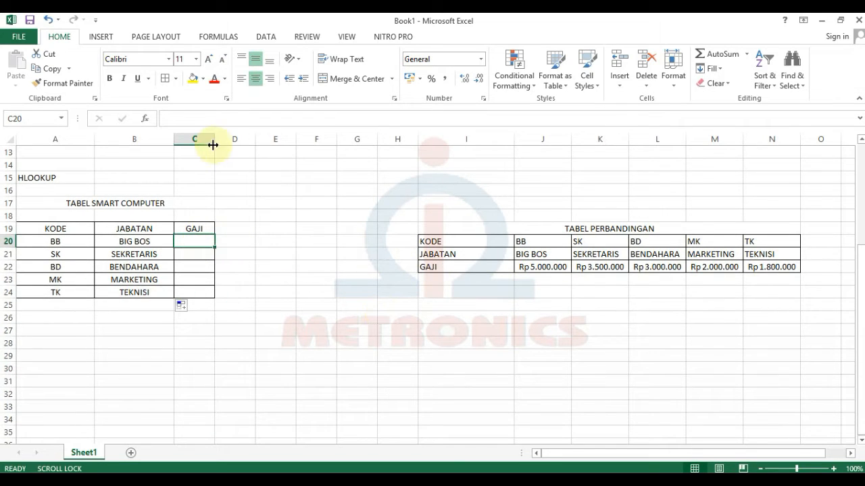
pyautogui.moveTo(213, 145); pyautogui.dragTo(264, 145)
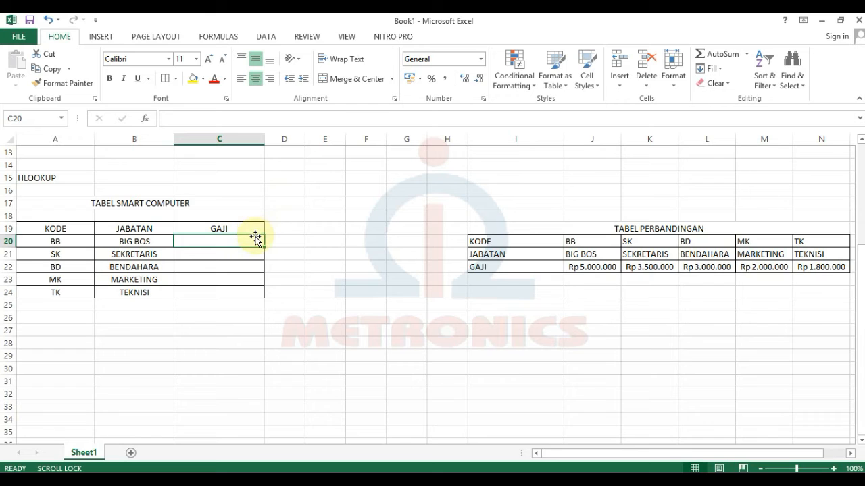
# Start =HLOOKUP(A20; over J20:N22 in C20, cycling F4 through absolute reference forms.
pyautogui.write('=HL')
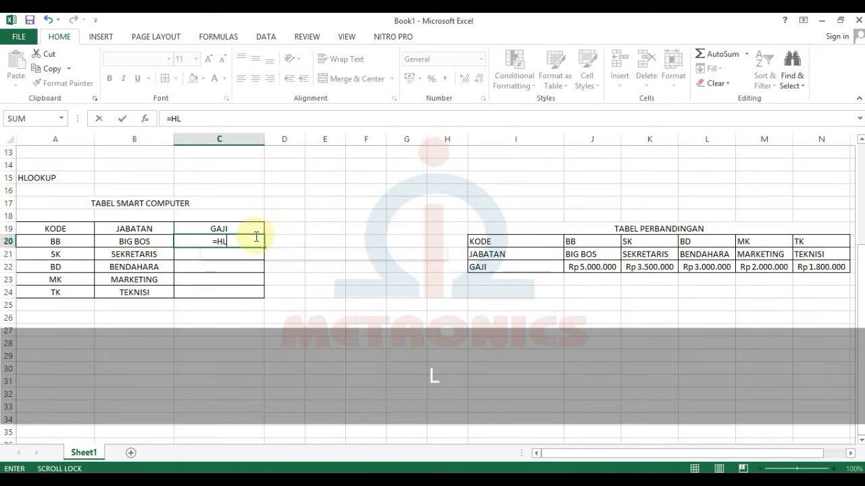
pyautogui.press('Tab')
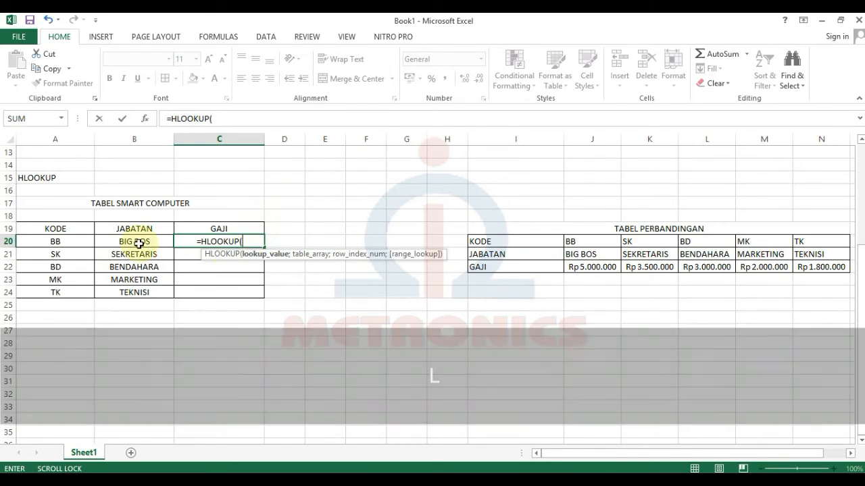
pyautogui.click(56, 241)
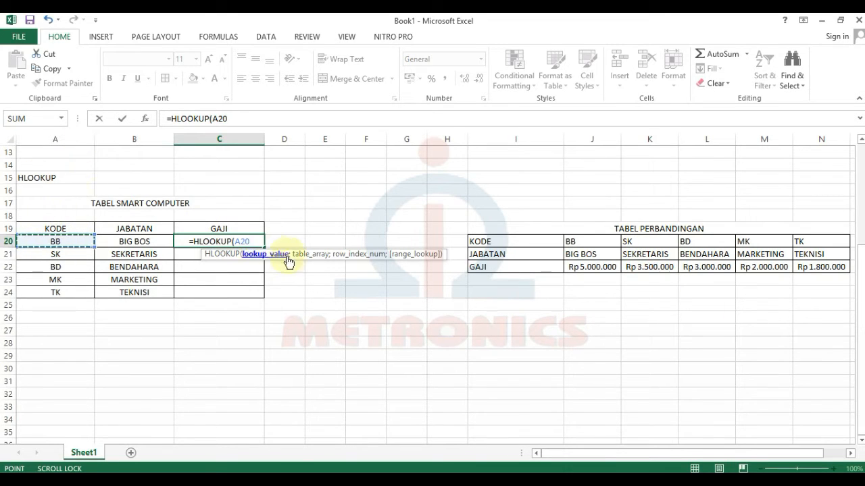
pyautogui.write(';')
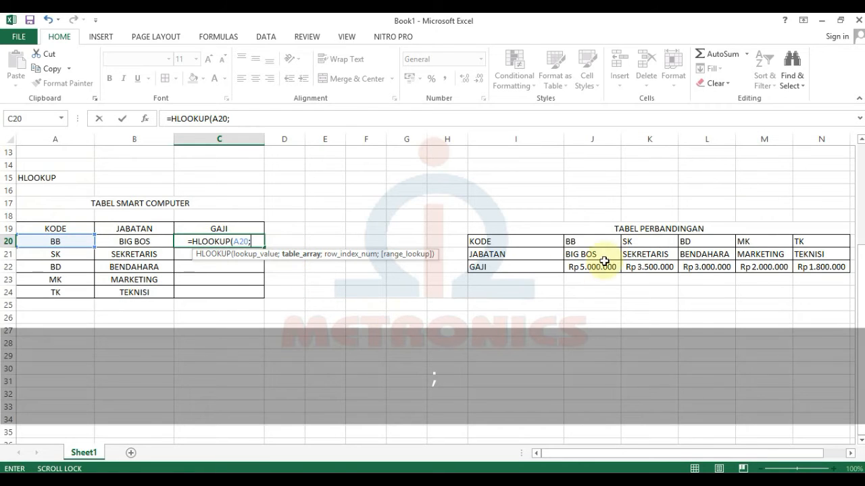
pyautogui.moveTo(574, 241); pyautogui.dragTo(827, 264)
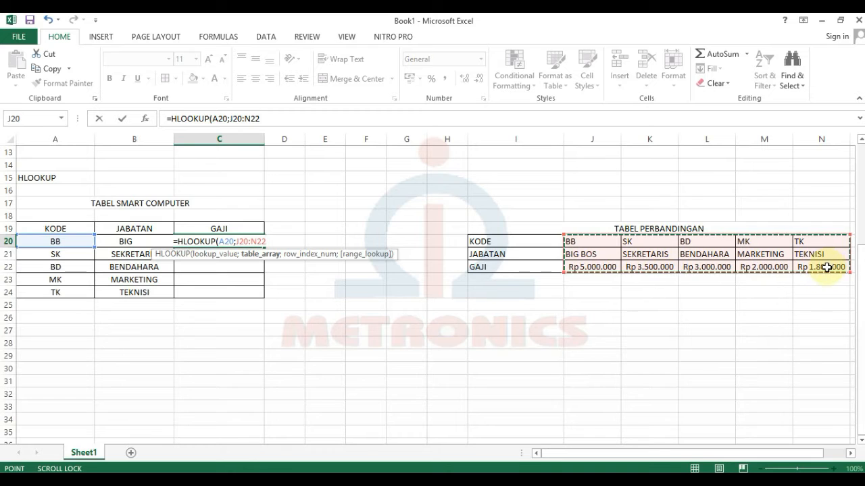
pyautogui.press('F4')
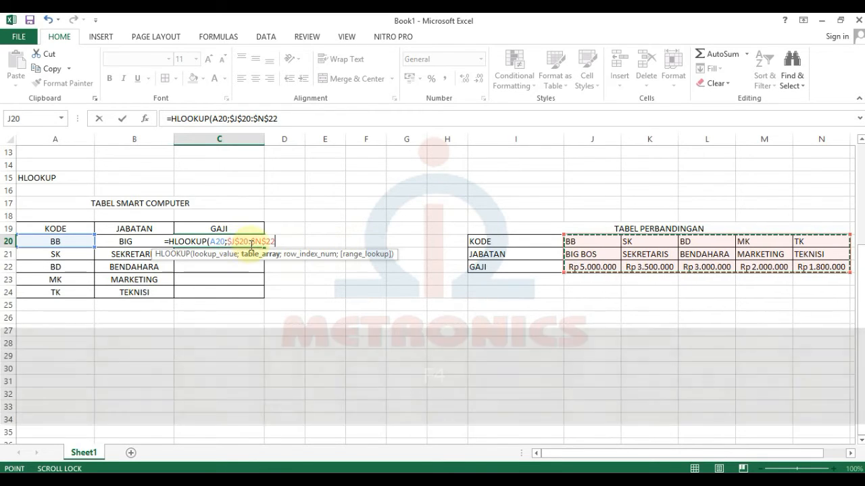
pyautogui.press('F4')
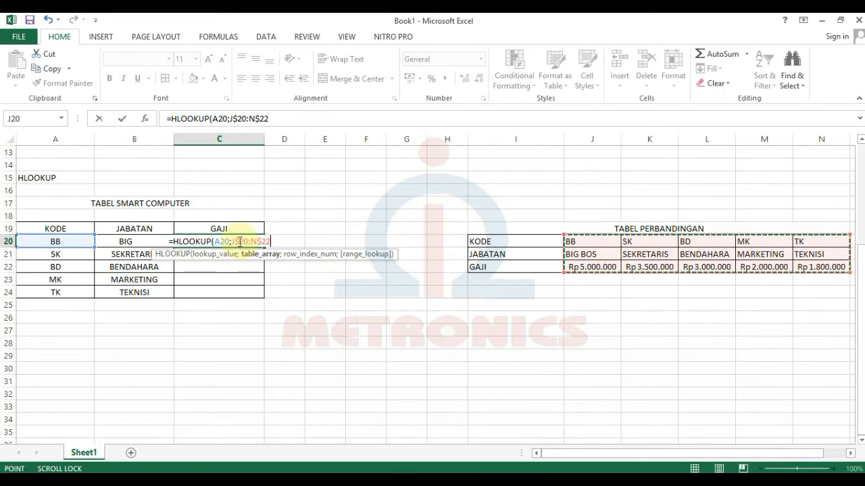
pyautogui.click(236, 241)
pyautogui.click(253, 251)
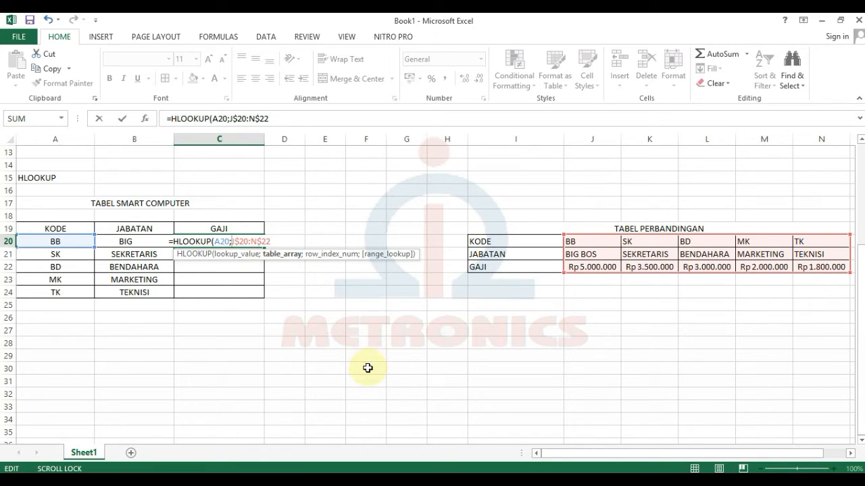
pyautogui.press('F4')
# Cancel the unfinished C20 entry and restart =HLOOKUP(A20; with the J20:N22 range.
pyautogui.click(238, 267)
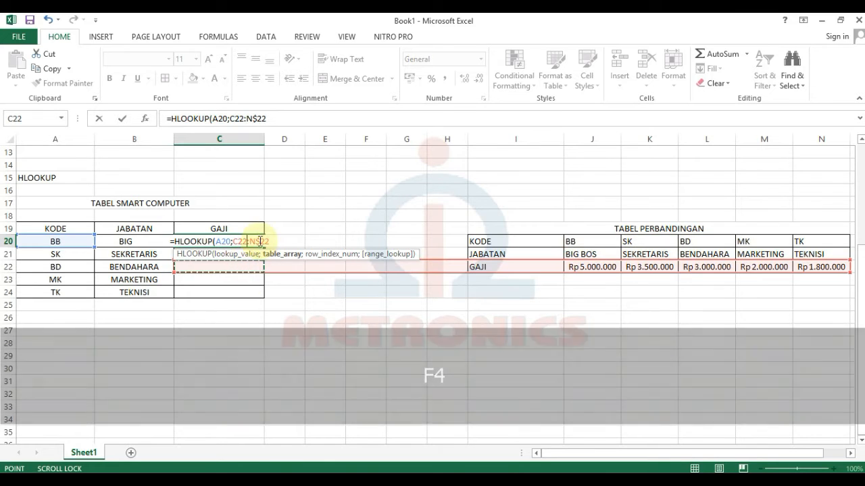
pyautogui.press('Escape')
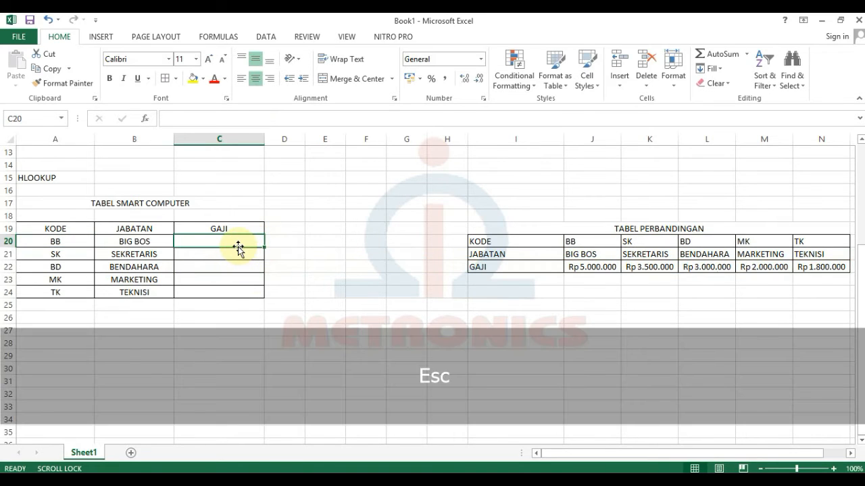
pyautogui.write('=H')
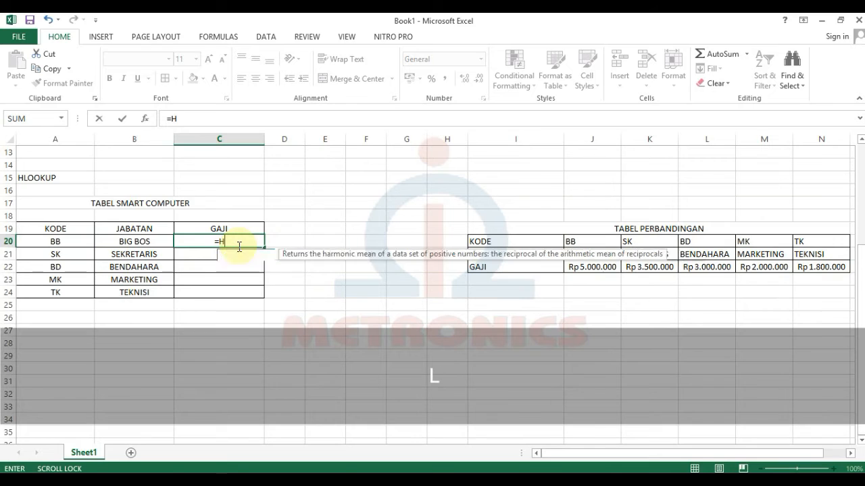
pyautogui.write('LOOKUP(')
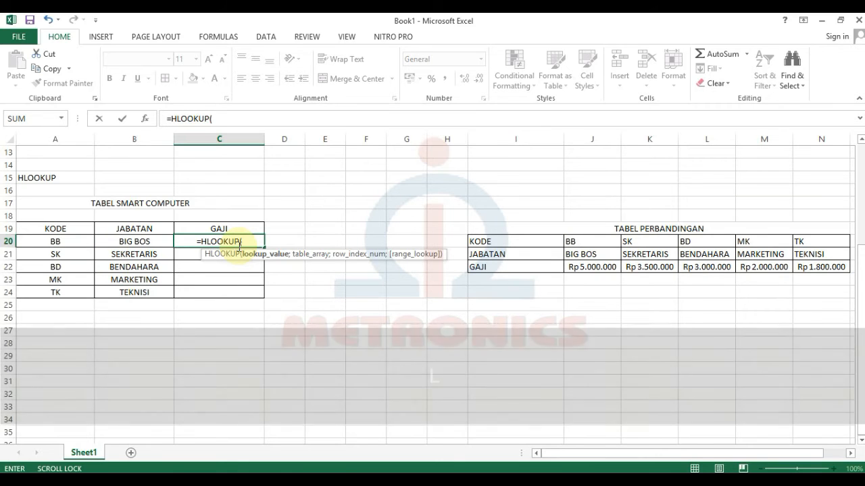
pyautogui.click(66, 241)
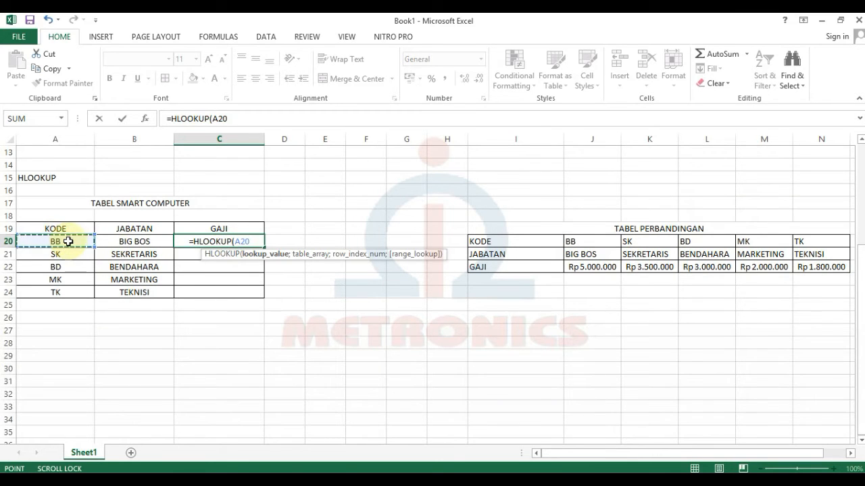
pyautogui.write(';')
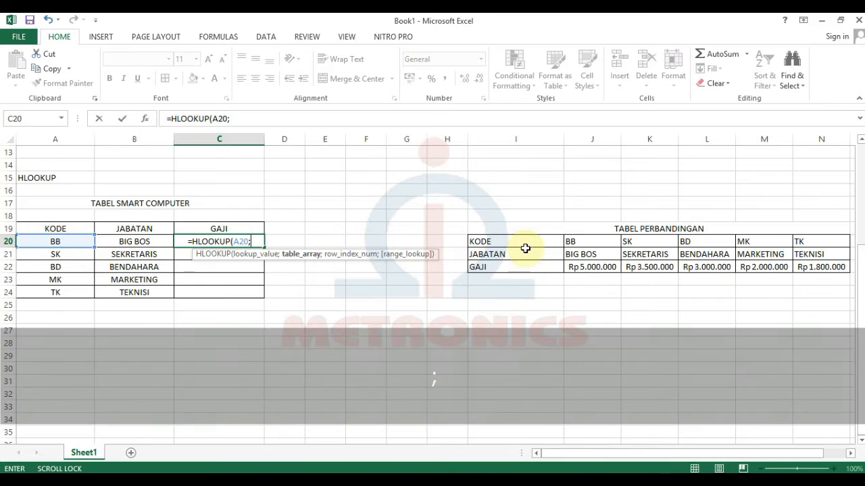
pyautogui.moveTo(575, 241); pyautogui.dragTo(813, 266)
# Lock the range as $J$20:$N$22 and finish with row 3, exact match, showing 5000000.
pyautogui.press('F4')
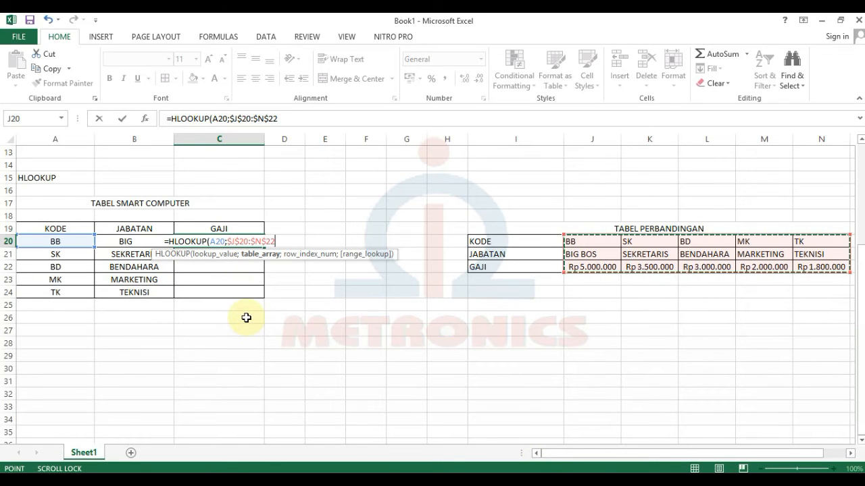
pyautogui.press('F4')
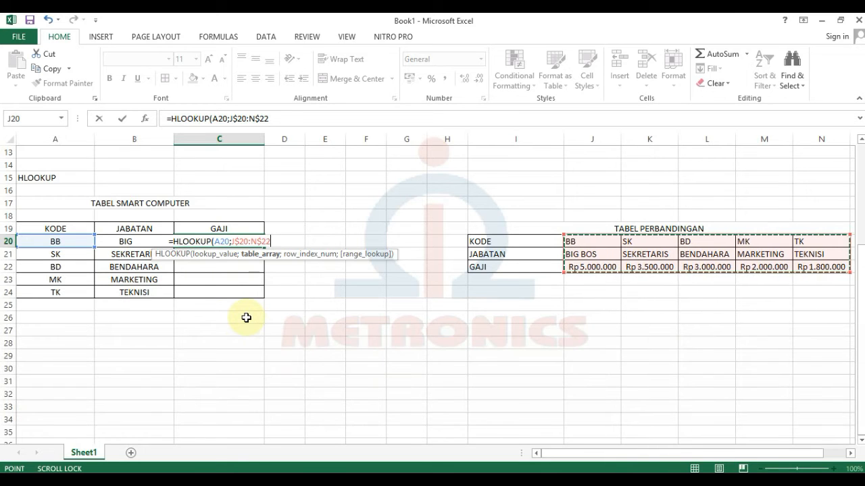
pyautogui.press('F4')
pyautogui.press('F4')
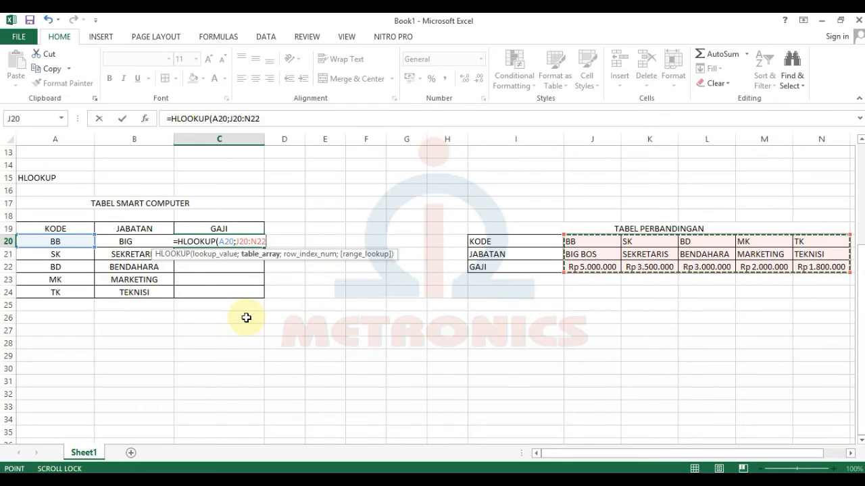
pyautogui.press('F4')
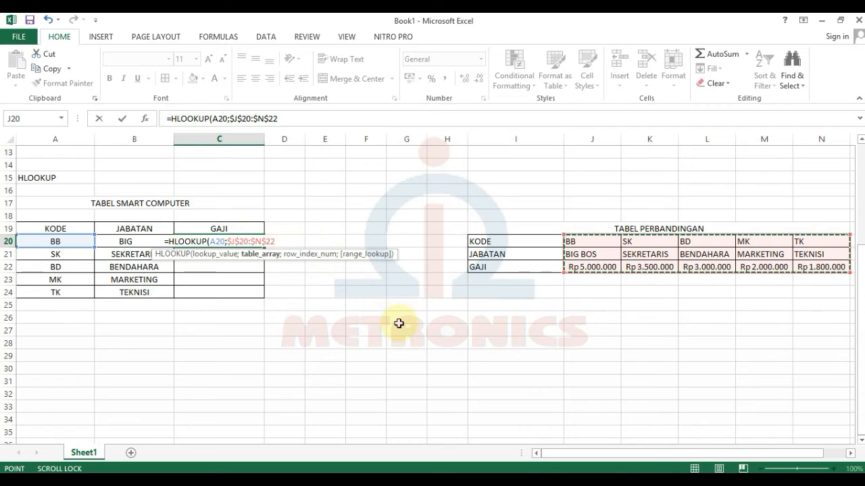
pyautogui.write(';')
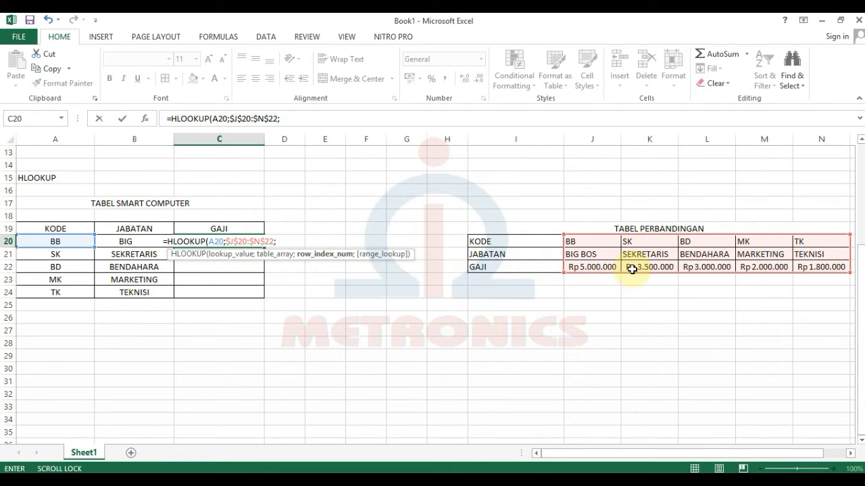
pyautogui.write('3')
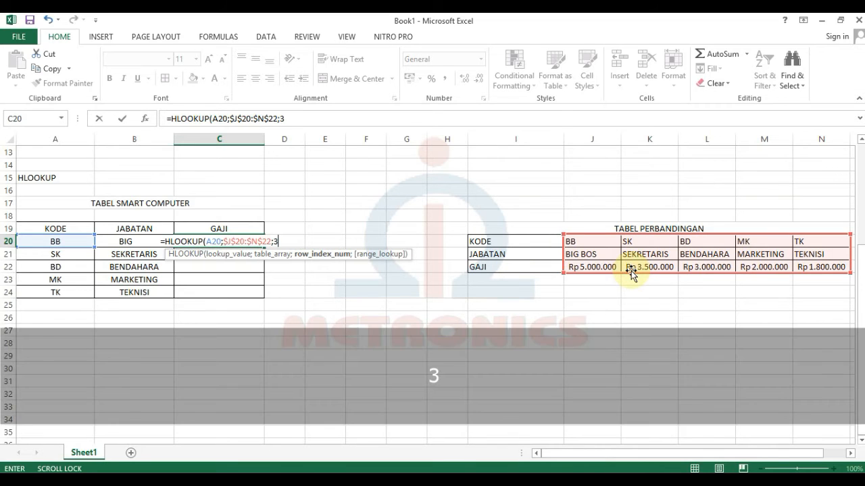
pyautogui.write(';')
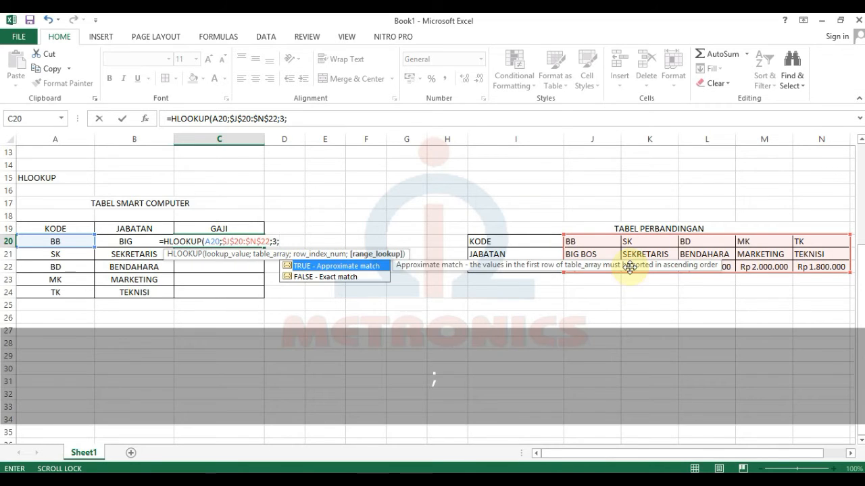
pyautogui.write('0)')
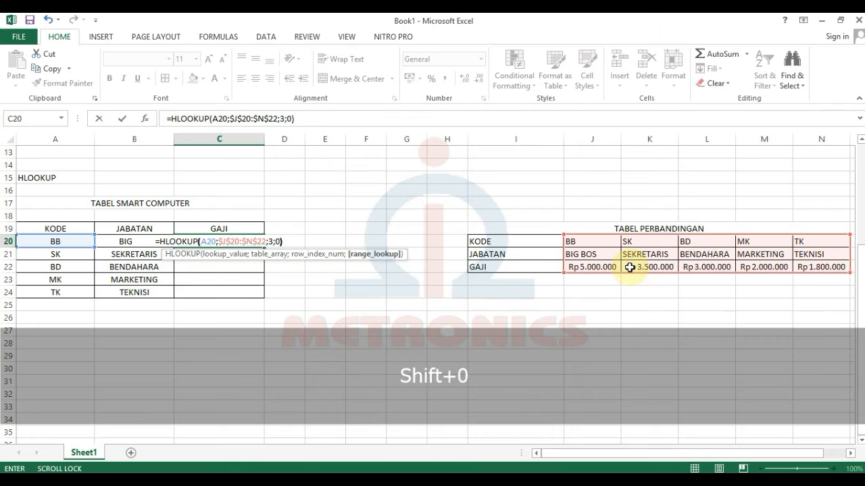
pyautogui.press('Return')
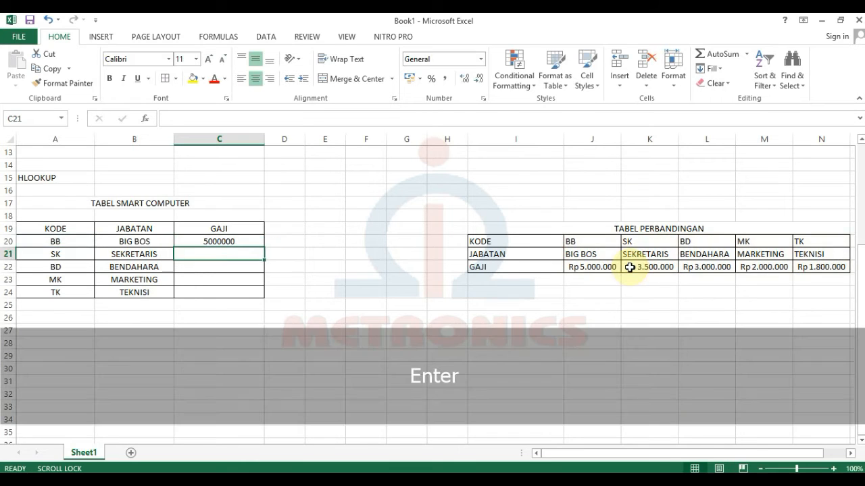
# Copy C20's GAJI formula down to C24, then clear C20:C24.
pyautogui.click(227, 239)
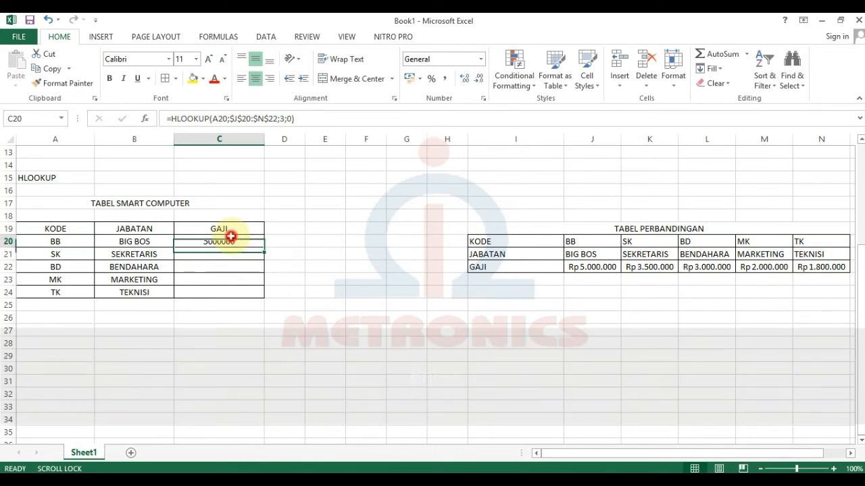
pyautogui.moveTo(265, 248); pyautogui.dragTo(259, 296)
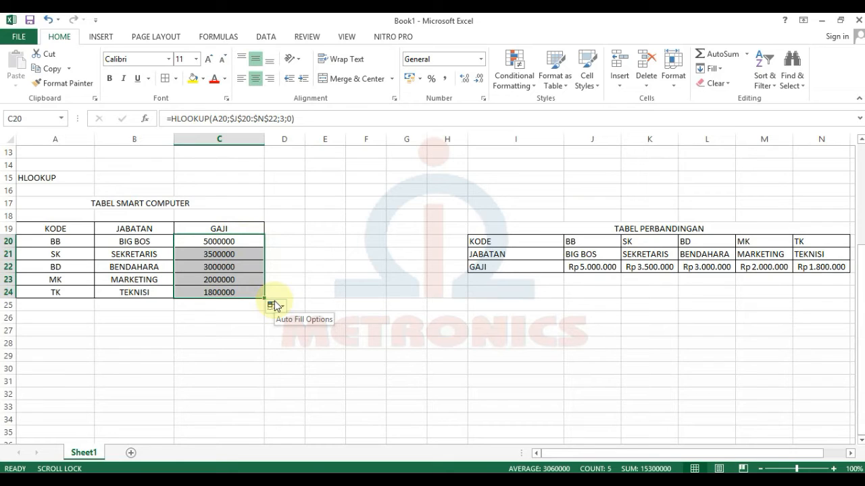
pyautogui.press('Delete')
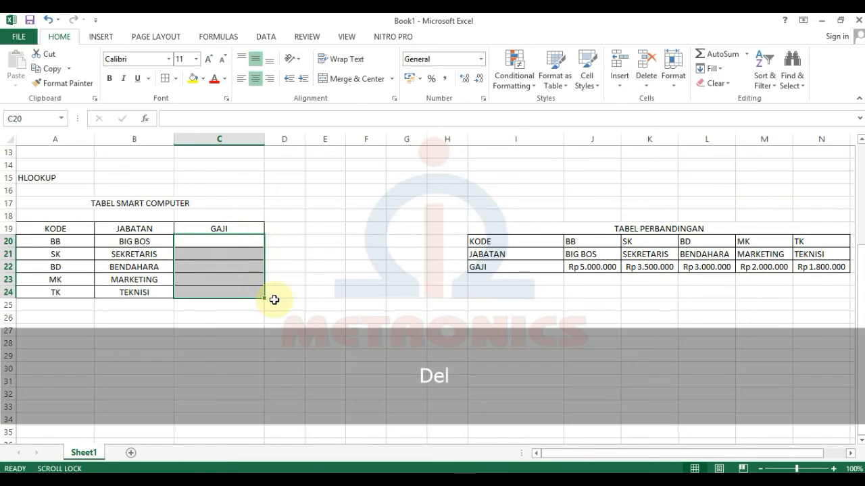
# Enter =HLOOKUP(A20;J20:N22;3;0) in C20 so it returns 5000000, then recheck it.
pyautogui.click(243, 248)
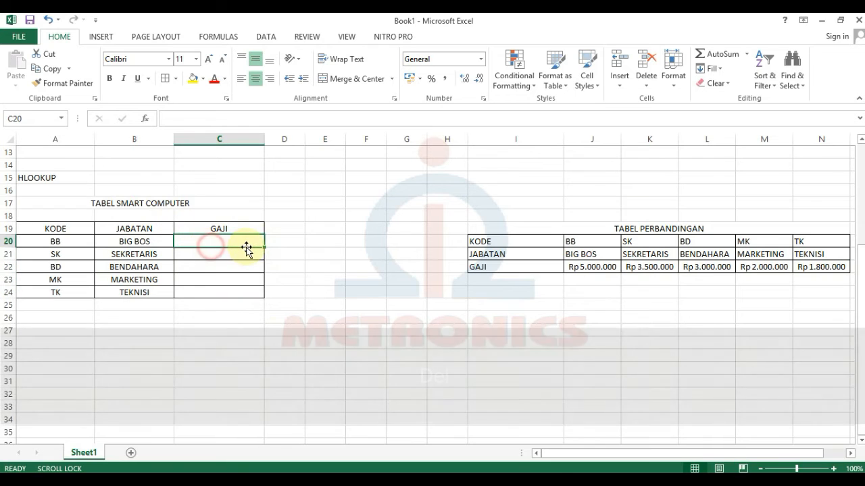
pyautogui.write('=HLOOKUP(')
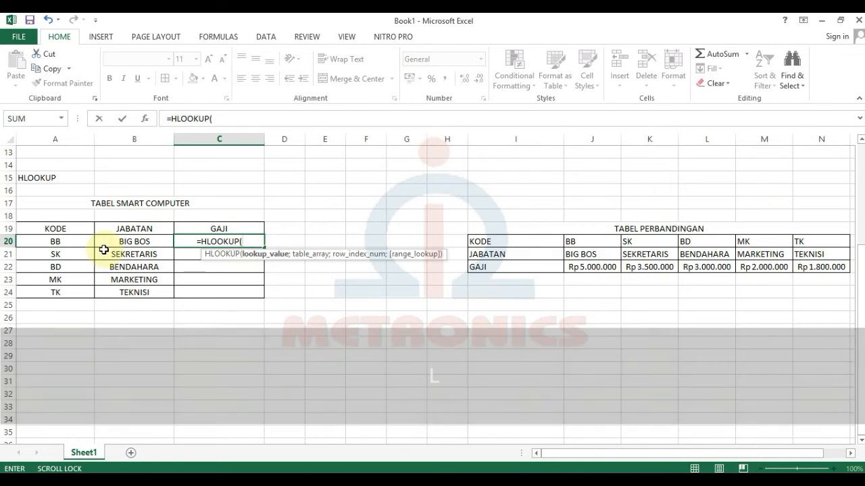
pyautogui.click(49, 240)
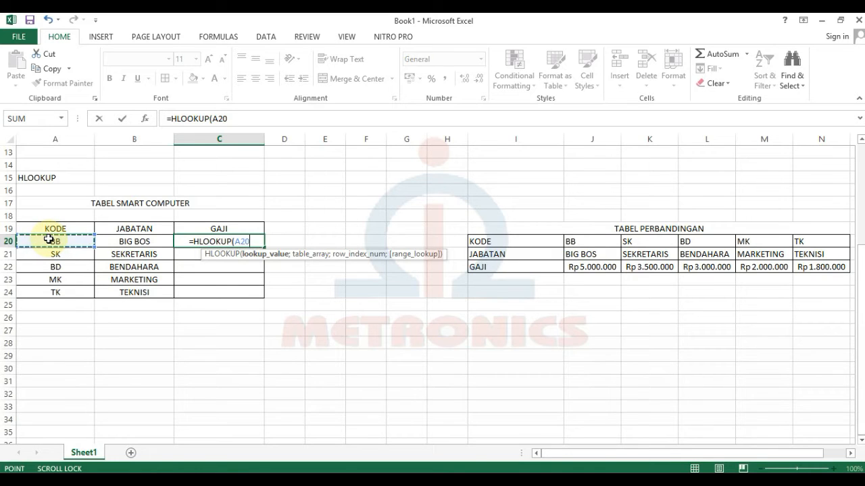
pyautogui.write(';')
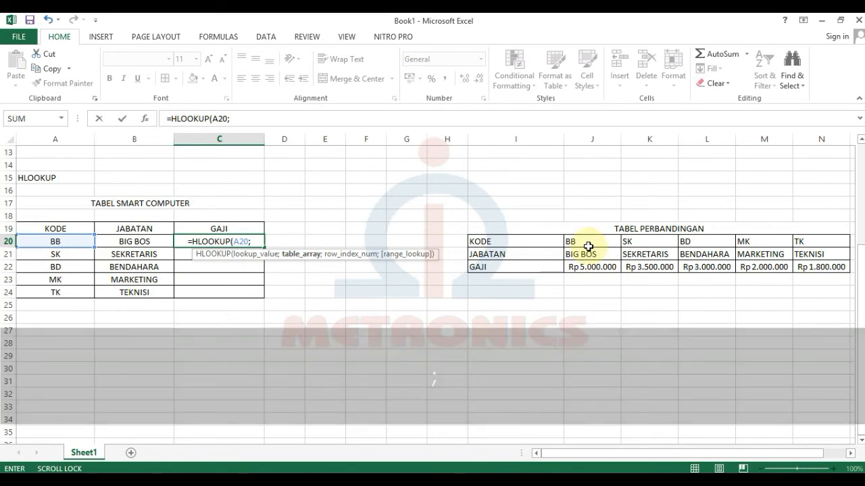
pyautogui.moveTo(585, 243); pyautogui.dragTo(806, 268)
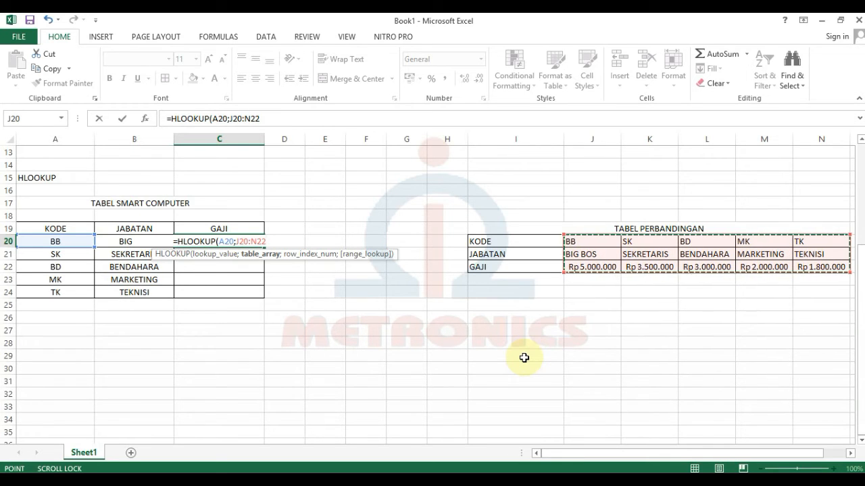
pyautogui.write(';')
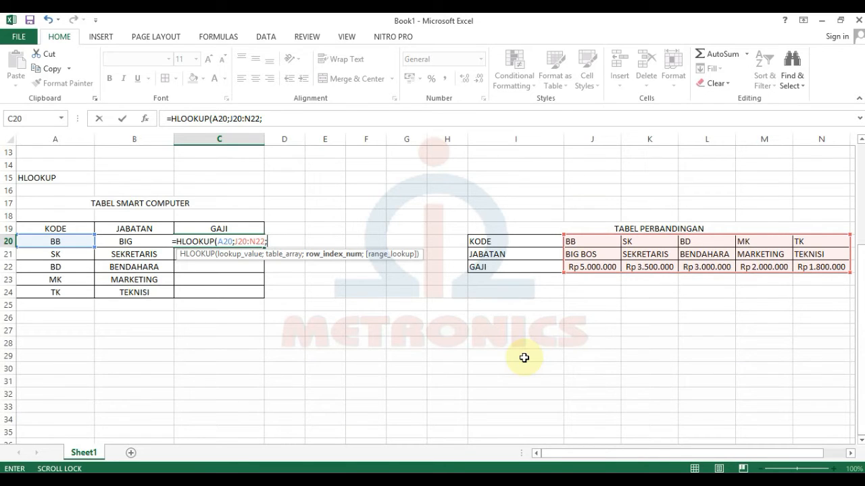
pyautogui.write('3')
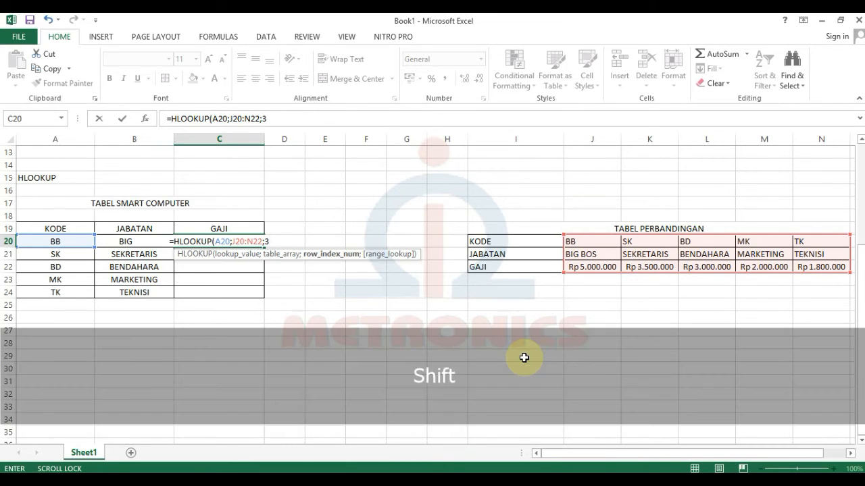
pyautogui.write(';')
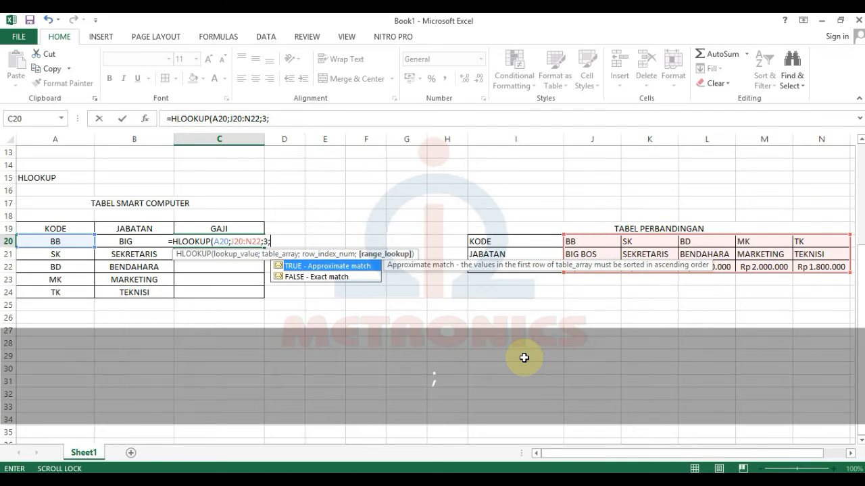
pyautogui.write('0)')
pyautogui.press('Return')
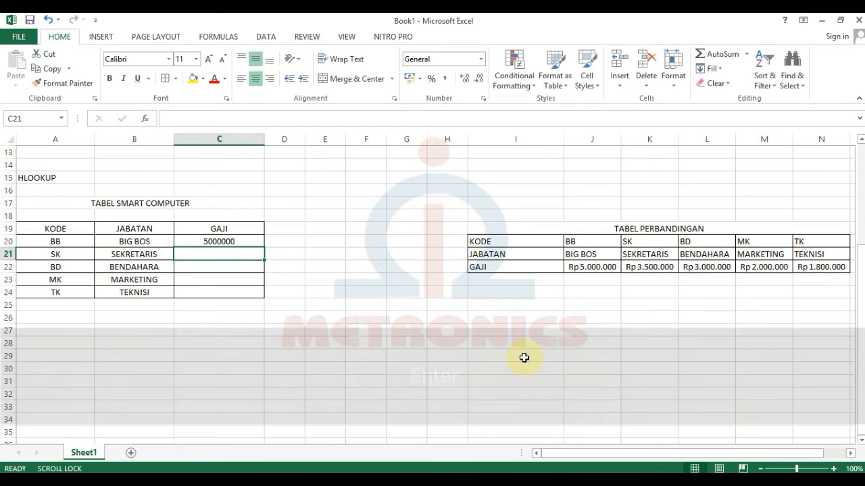
pyautogui.click(250, 242)
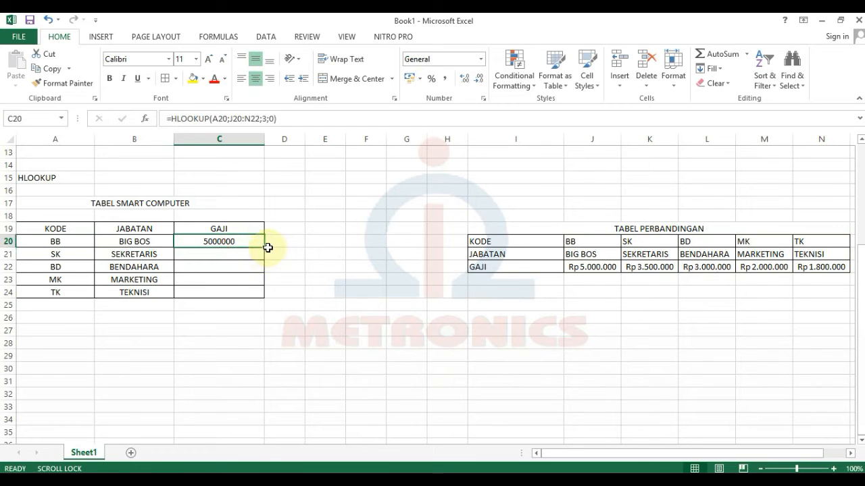
# Fill C20's relative HLOOKUP down to C24, compare the C21 and C20 formulas, then clear C20:C24.
pyautogui.moveTo(264, 247); pyautogui.dragTo(264, 300)
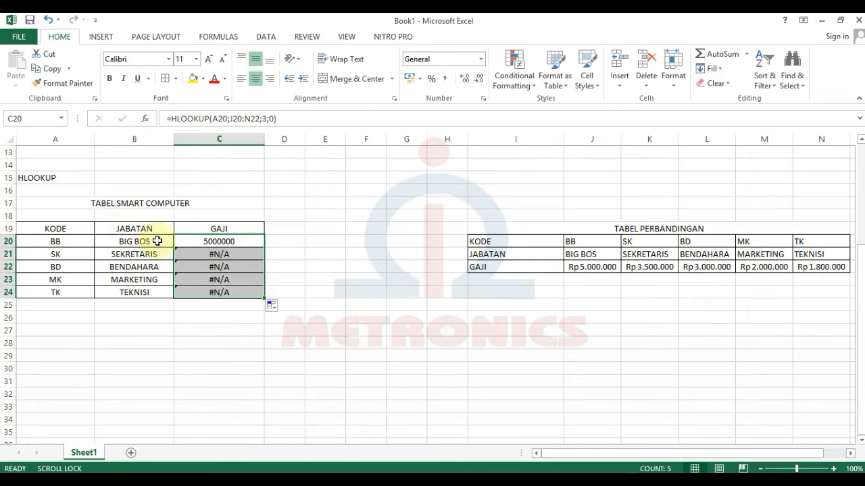
pyautogui.click(228, 257)
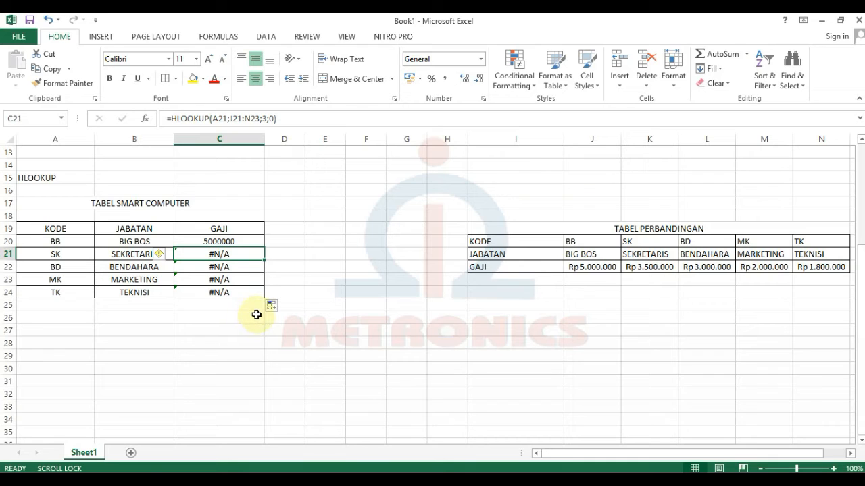
pyautogui.click(241, 242)
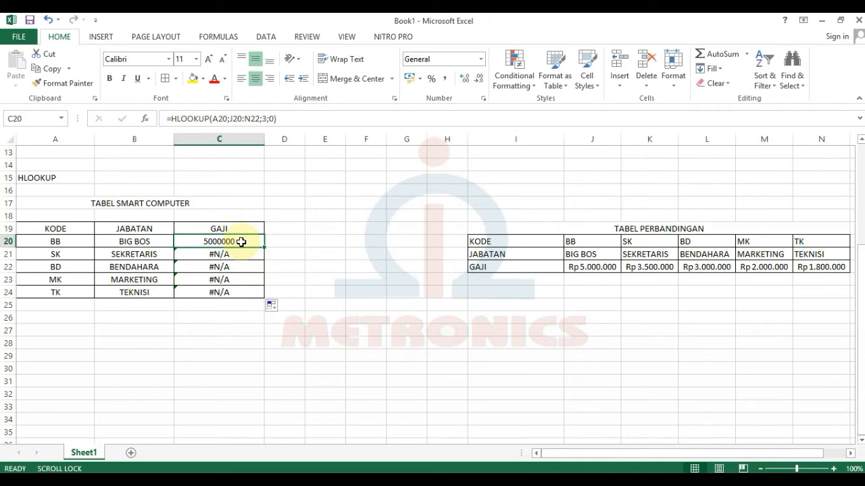
pyautogui.moveTo(241, 242); pyautogui.dragTo(227, 293)
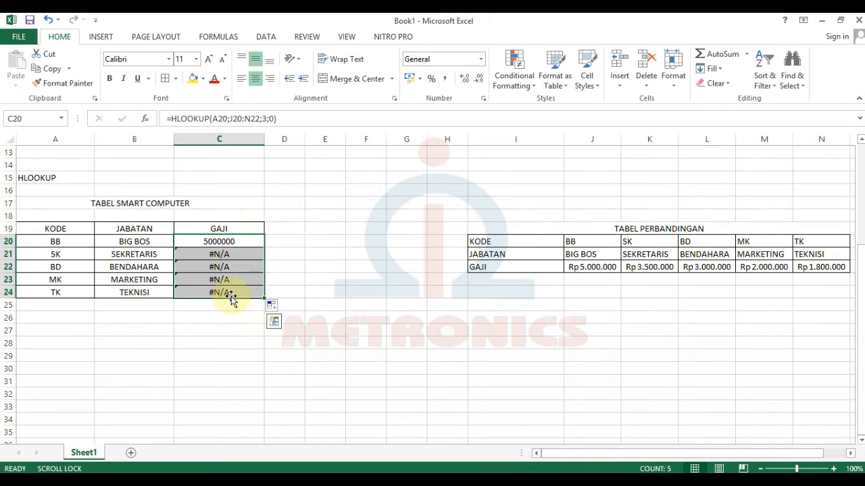
pyautogui.press('Delete')
# Enter =HLOOKUP(A20;$J$20:$N$22;3;0) in C20 with the table range locked as absolute.
pyautogui.click(231, 241)
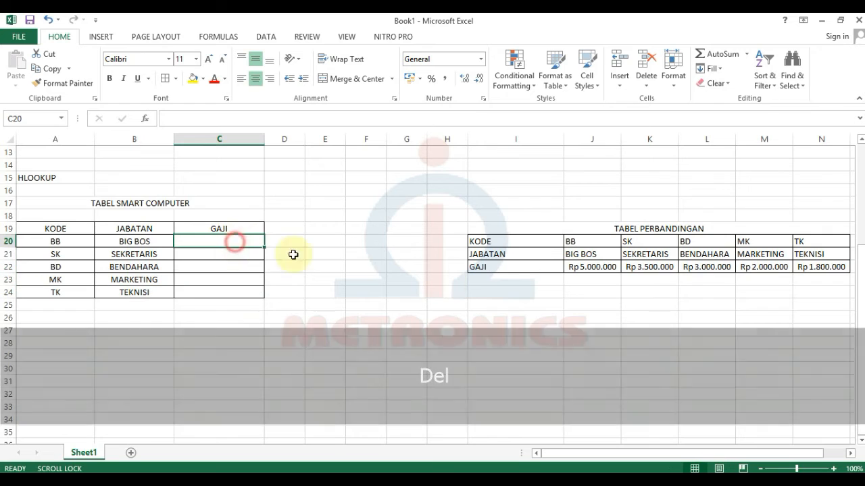
pyautogui.write('=')
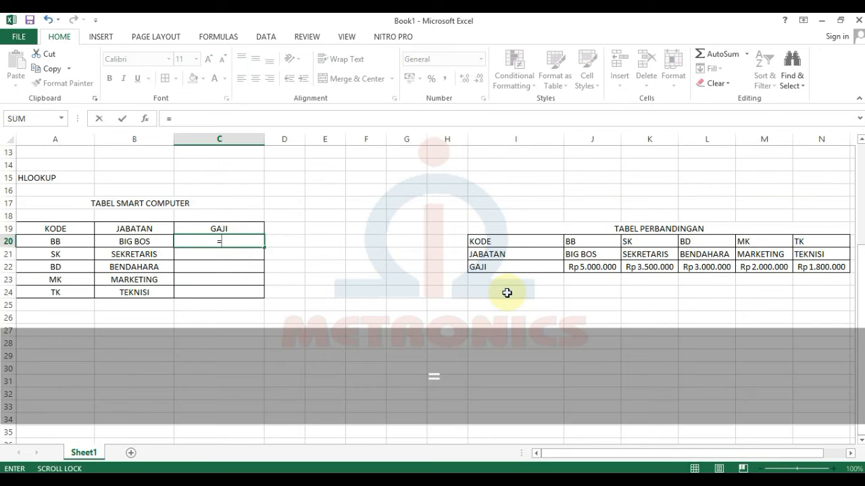
pyautogui.write('HL')
pyautogui.press('Tab')
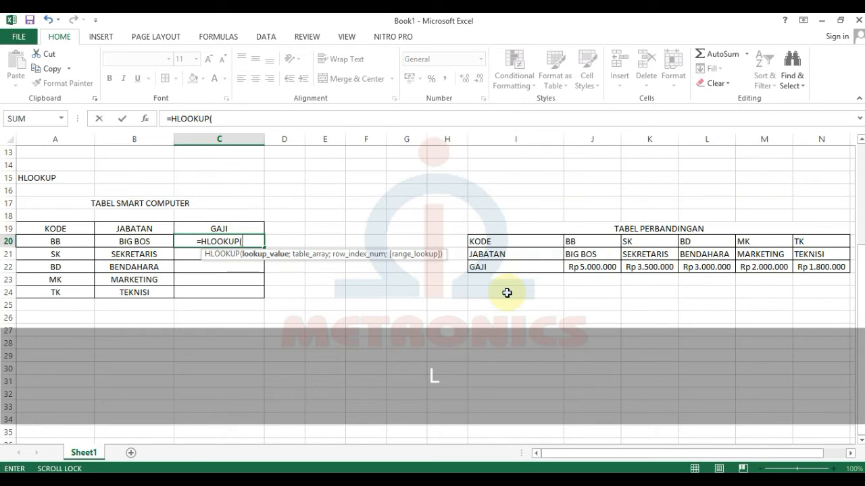
pyautogui.click(68, 243)
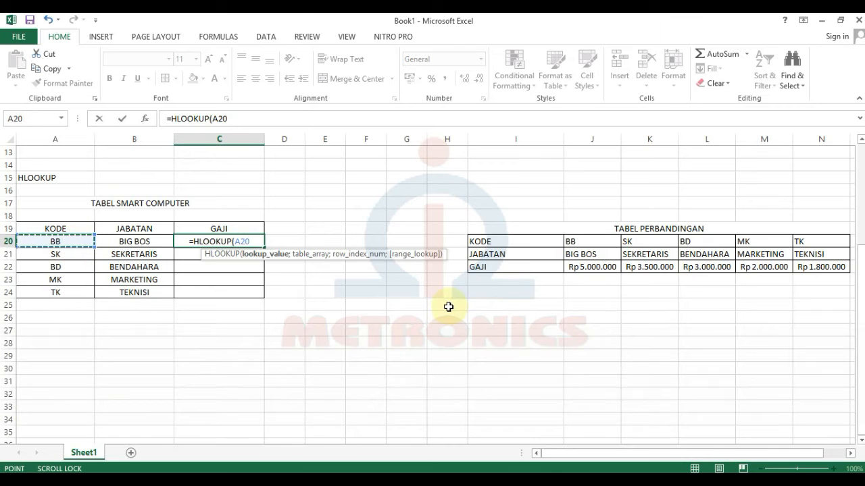
pyautogui.write(';')
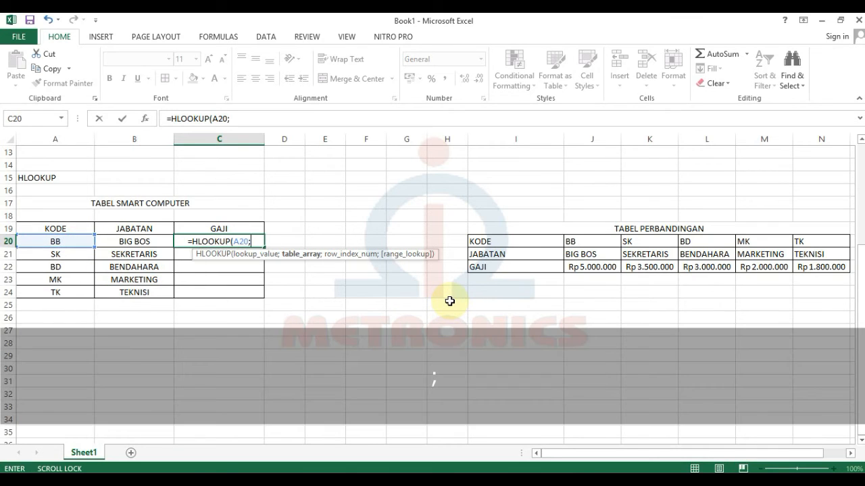
pyautogui.moveTo(583, 241); pyautogui.dragTo(817, 272)
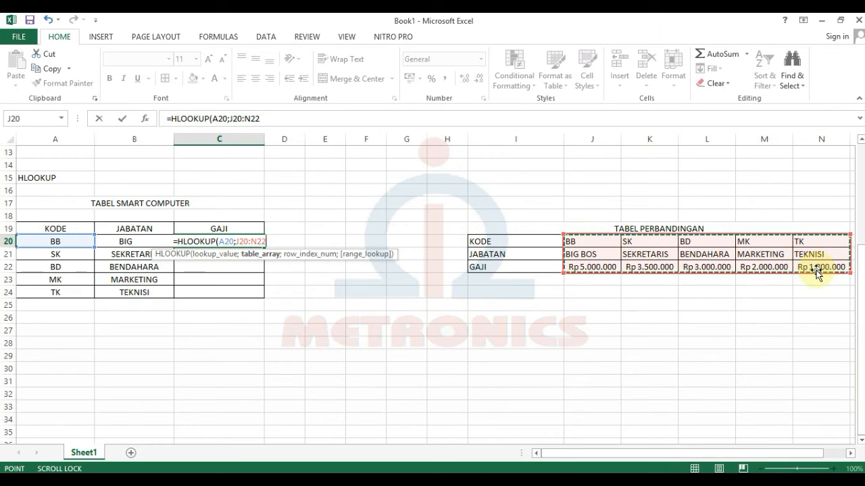
pyautogui.press('F4')
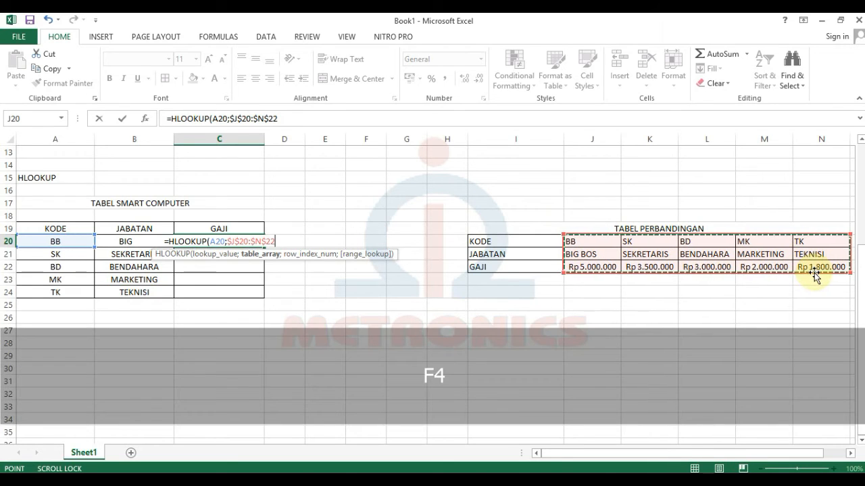
pyautogui.write(';')
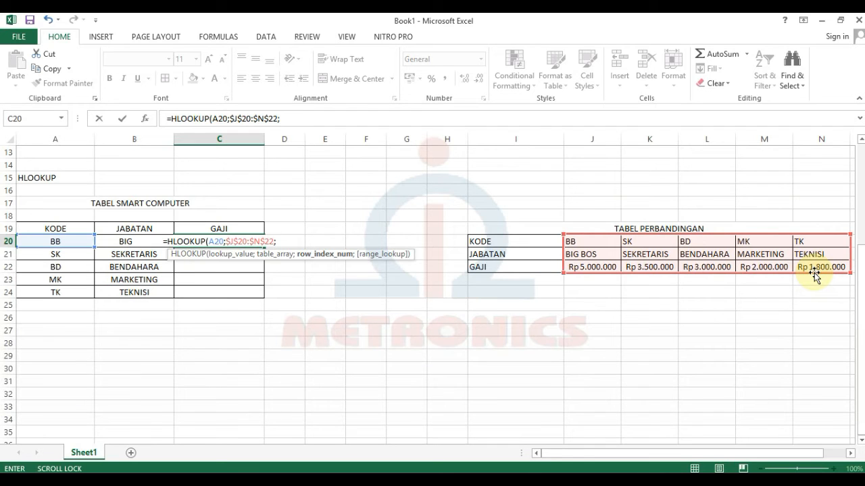
pyautogui.write('3')
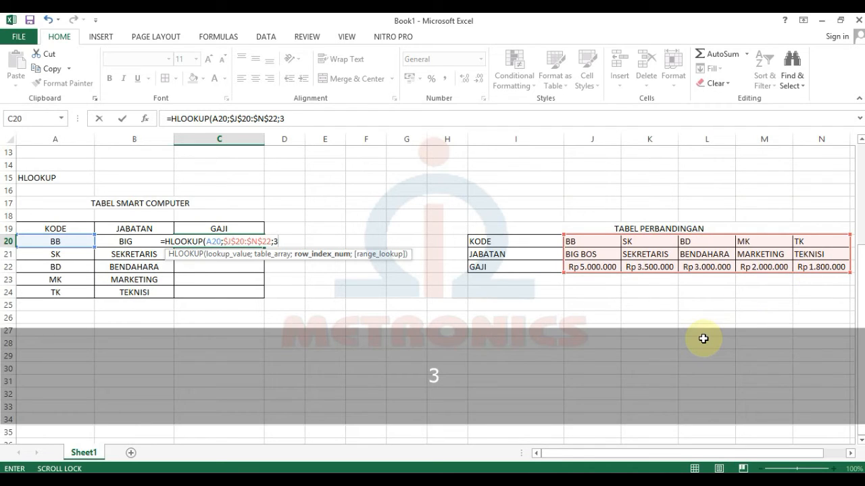
pyautogui.write(';')
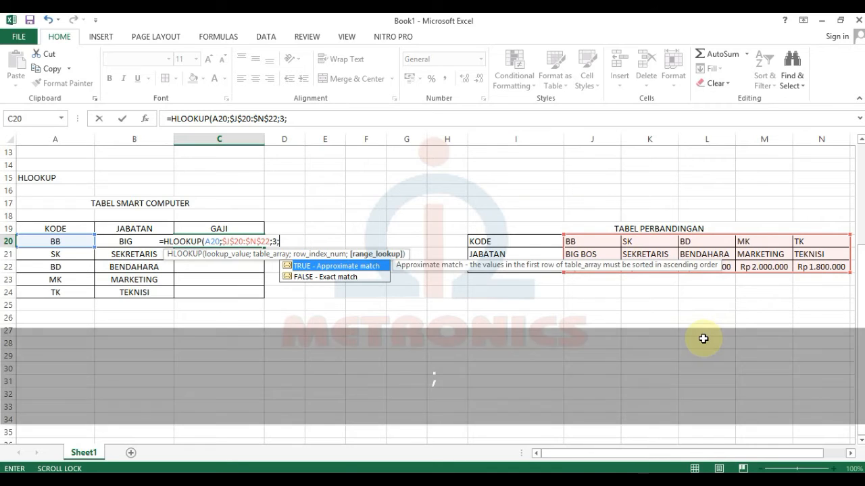
pyautogui.write('0)')
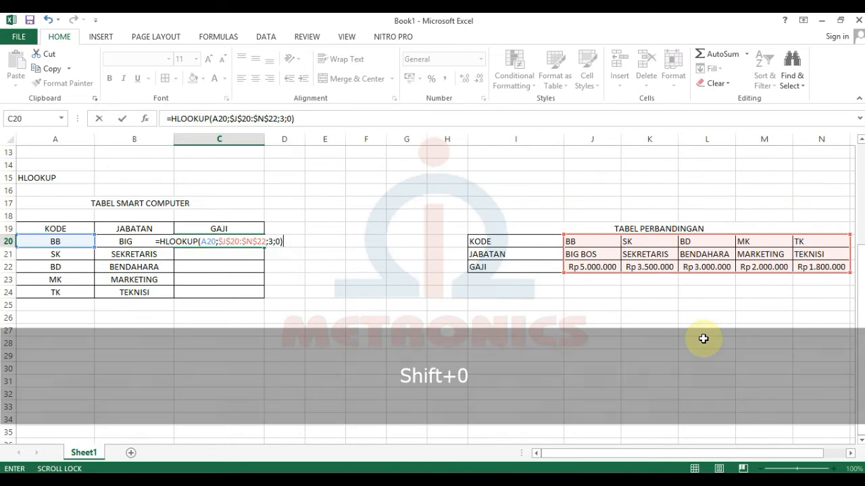
pyautogui.press('Return')
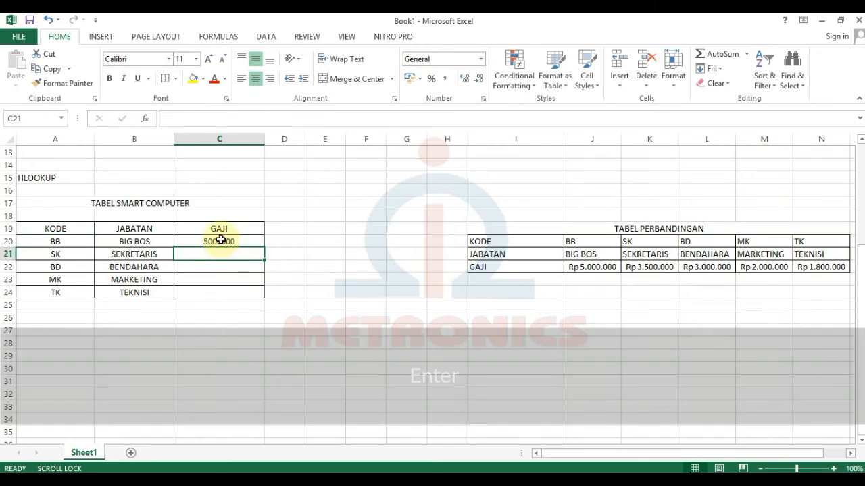
# Fill C20's absolute-range formula to C24: 5000000, 3500000, 3000000, 2000000, 1800000.
pyautogui.click(223, 242)
pyautogui.moveTo(263, 248); pyautogui.dragTo(270, 303)
pyautogui.click(349, 307)
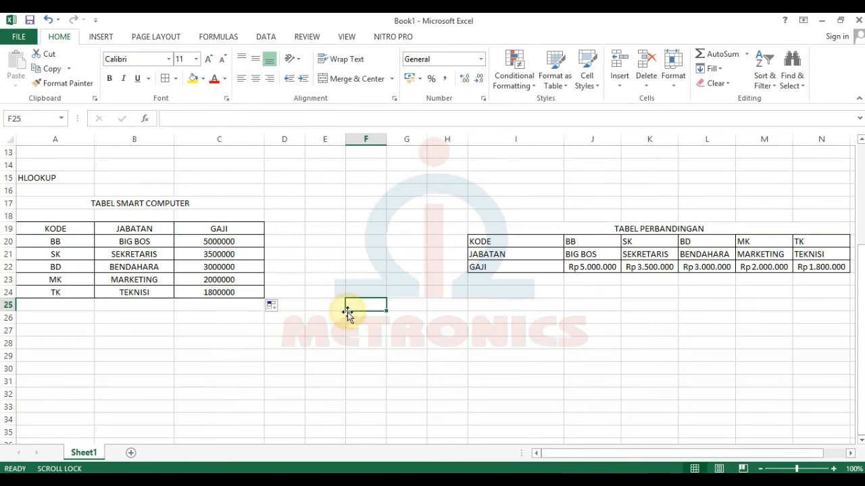
pyautogui.click(254, 369)
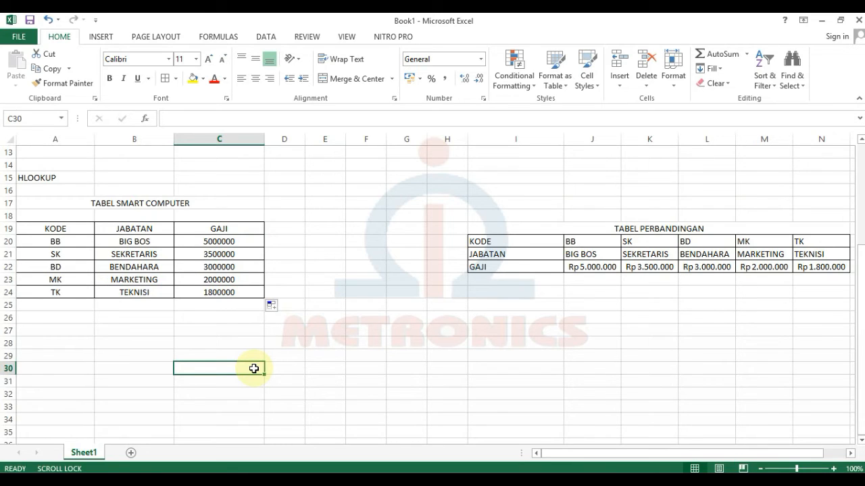
# Add a new blank Sheet2 tab next to Sheet1.
pyautogui.click(131, 453)
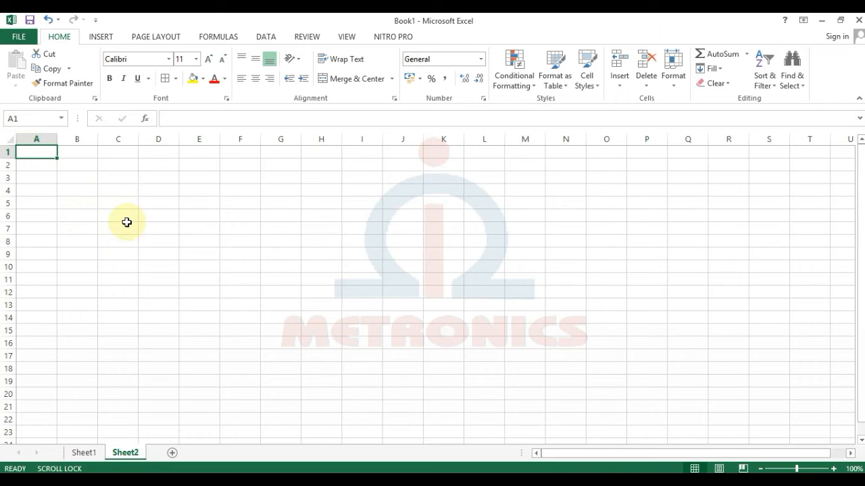
# Enter the capitalised table title in A1 and LHOKSEUMAWE in A2.
pyautogui.press('capslock')
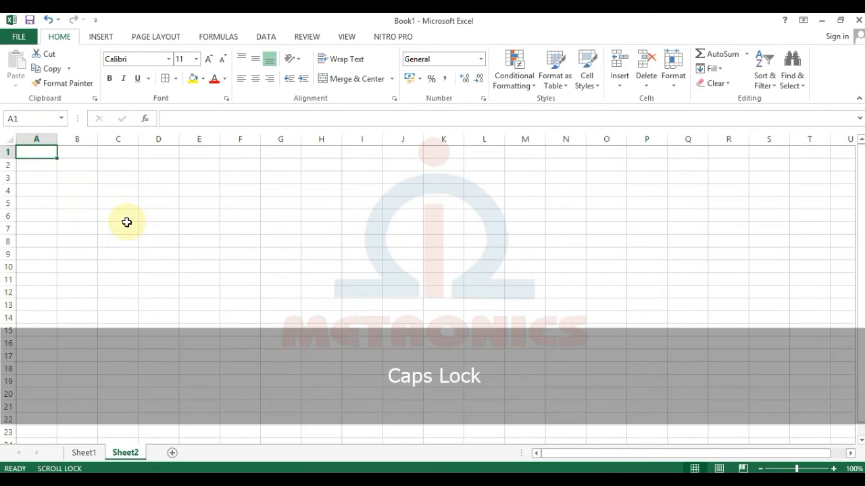
pyautogui.write('tabel ujian smart')
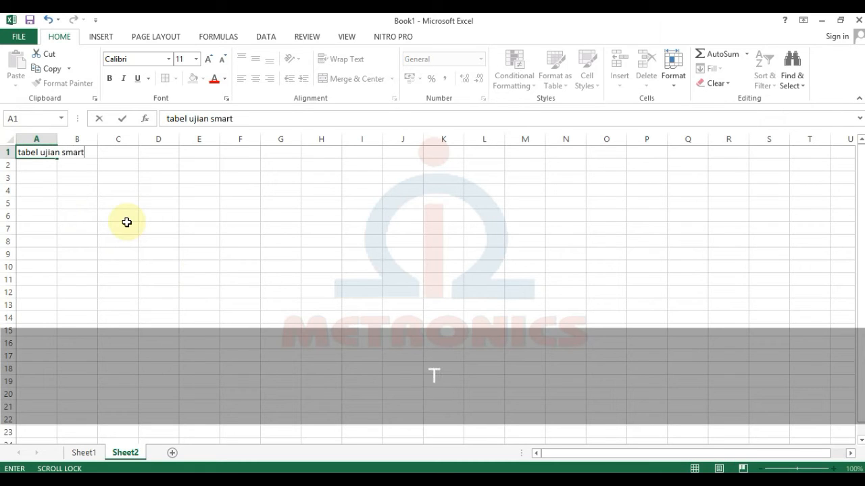
pyautogui.press('capslock')
pyautogui.press('BackSpace')
pyautogui.press('BackSpace')
pyautogui.press('BackSpace')
pyautogui.press('BackSpace')
pyautogui.press('BackSpace')
pyautogui.press('BackSpace')
pyautogui.press('BackSpace')
pyautogui.press('BackSpace')
pyautogui.press('BackSpace')
pyautogui.press('BackSpace')
pyautogui.press('BackSpace')
pyautogui.press('BackSpace')
pyautogui.press('BackSpace')
pyautogui.press('BackSpace')
pyautogui.press('BackSpace')
pyautogui.press('BackSpace')
pyautogui.press('BackSpace')
pyautogui.write('TABEL UJIAN')
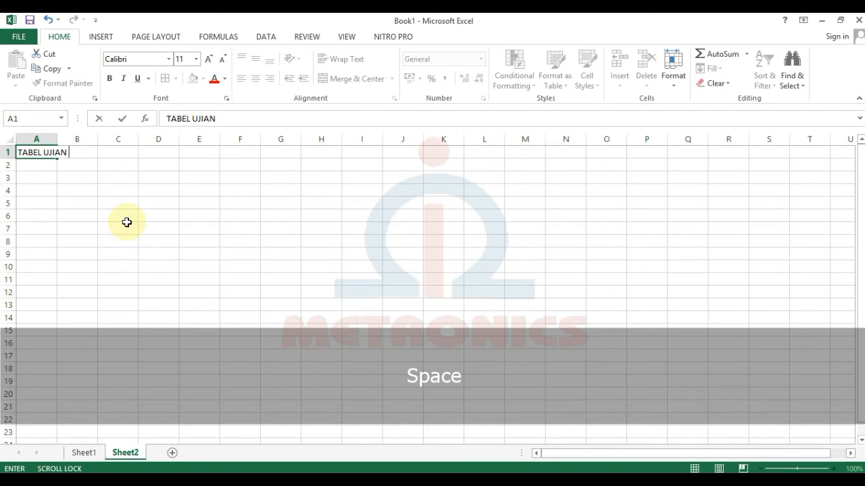
pyautogui.write('SISW')
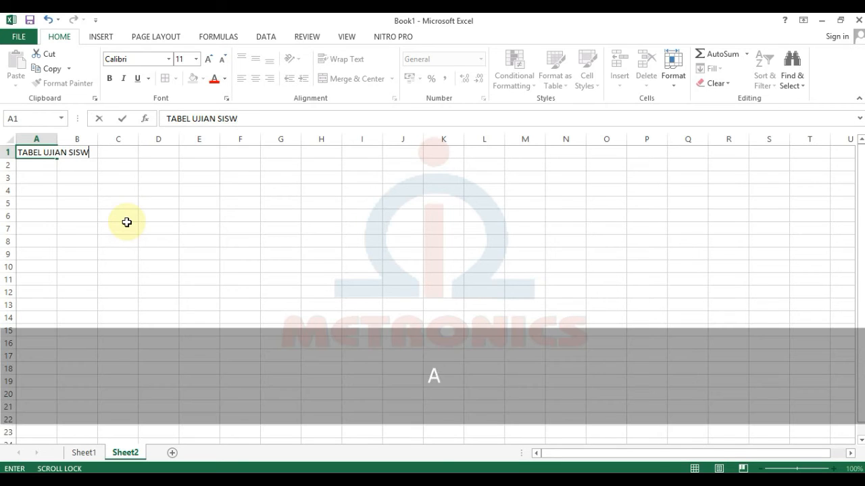
pyautogui.write('A SMART KOMPUTE')
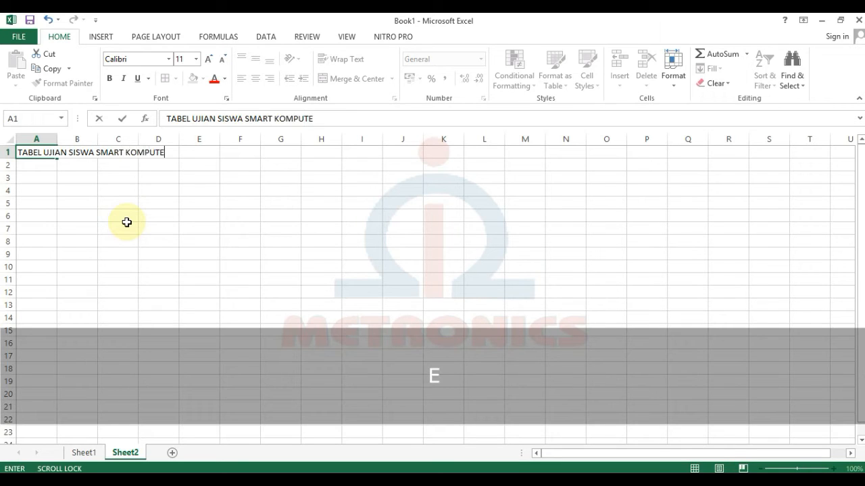
pyautogui.write('R')
pyautogui.press('Return')
pyautogui.write('LHO')
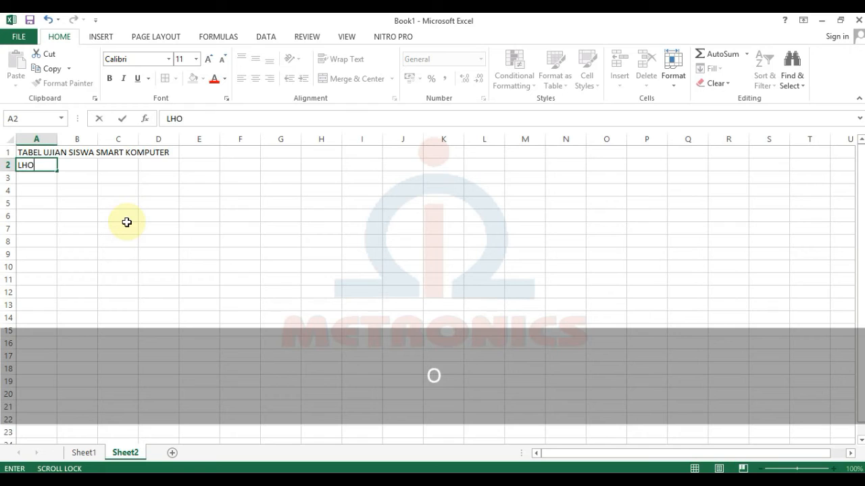
pyautogui.write('KSEUMAW')
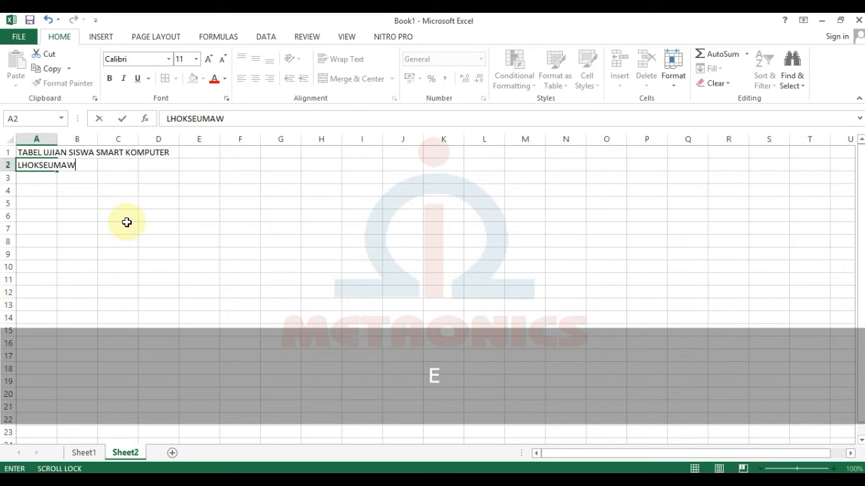
pyautogui.write('E')
pyautogui.press('Return')
pyautogui.press('Return')
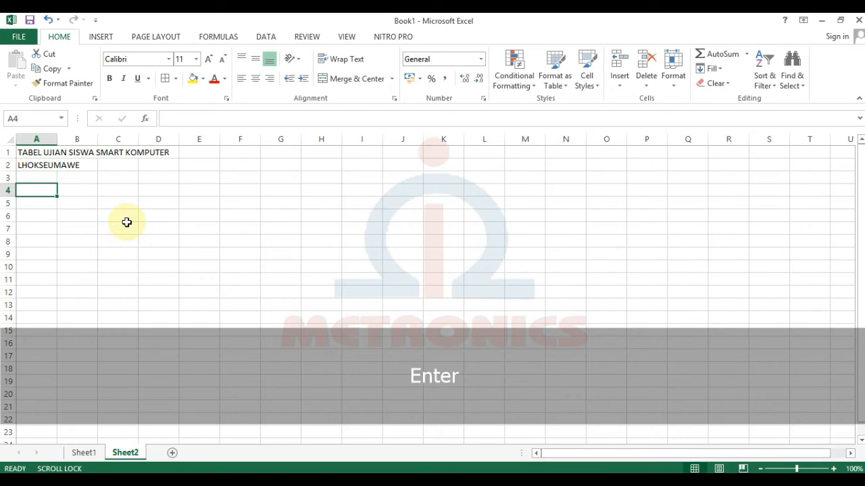
# Type headers NO RUANG, NAMA, NAMA RUANG and NAMA PENILAI UJIAN across row 4.
pyautogui.write('NO')
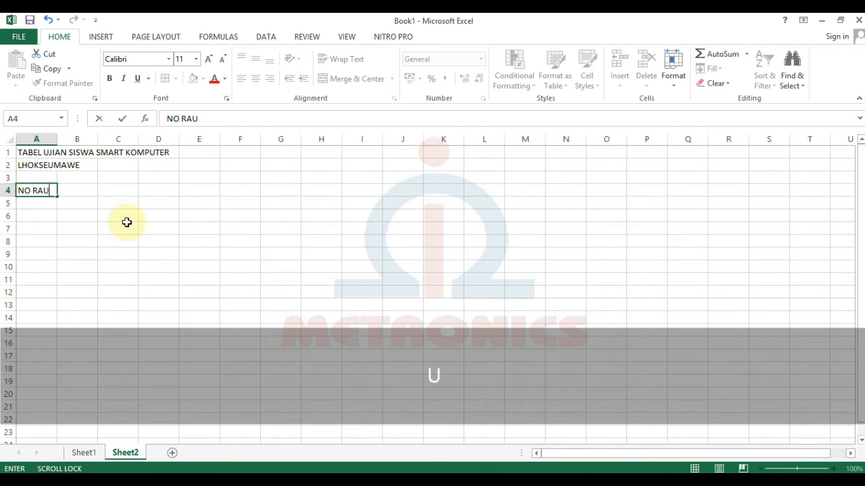
pyautogui.write(' RUANG')
pyautogui.press('Tab')
pyautogui.write('NAMA')
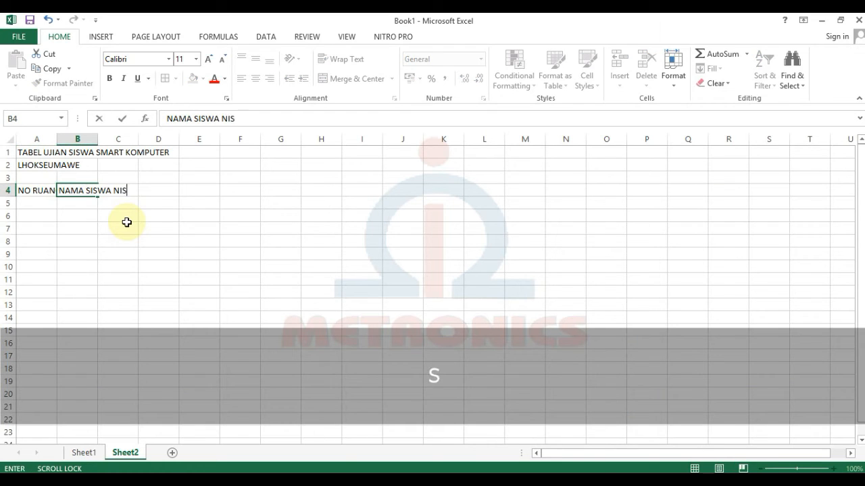
pyautogui.press('Tab')
pyautogui.write('NAMA ')
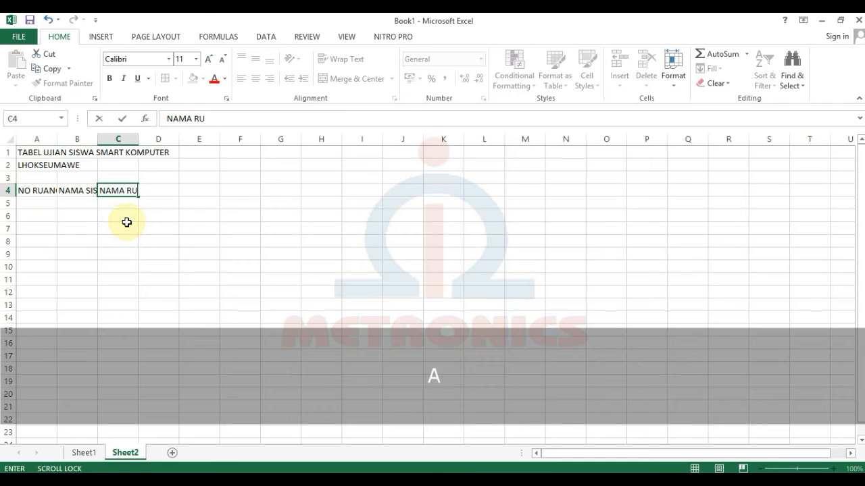
pyautogui.write('RUANG')
pyautogui.press('Tab')
pyautogui.write('NAM')
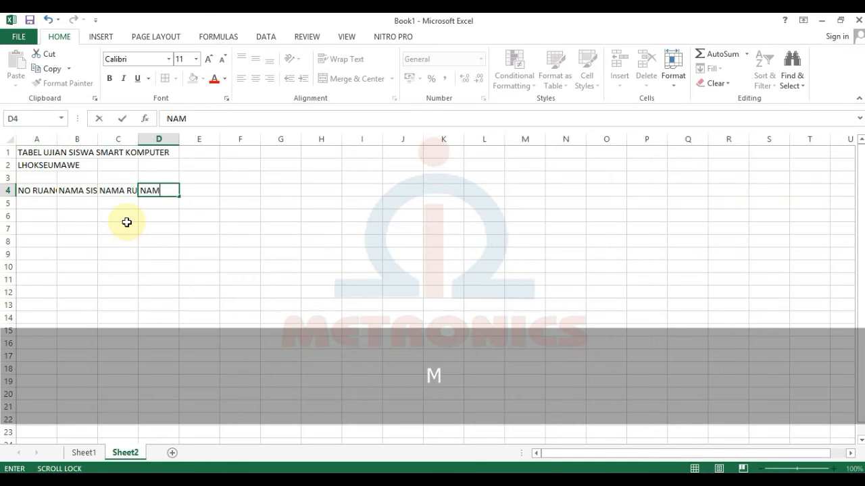
pyautogui.write('A PENILAI UJIAN')
pyautogui.press('Return')
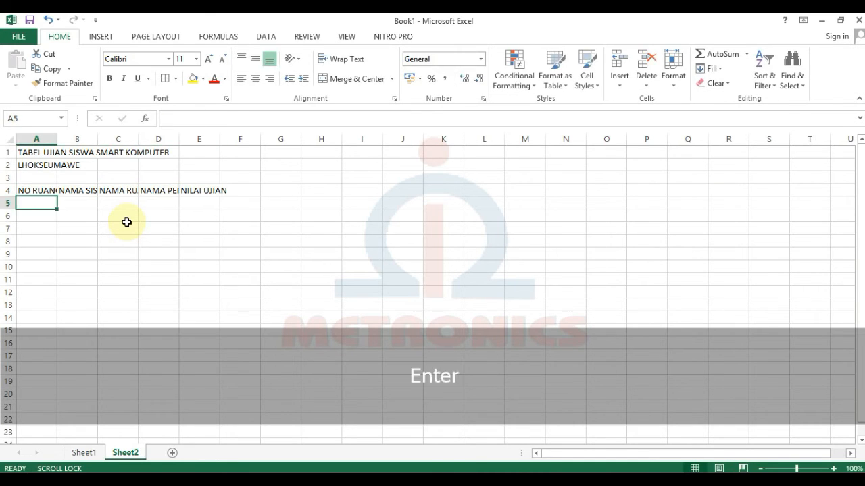
pyautogui.press('Return')
pyautogui.press('Return')
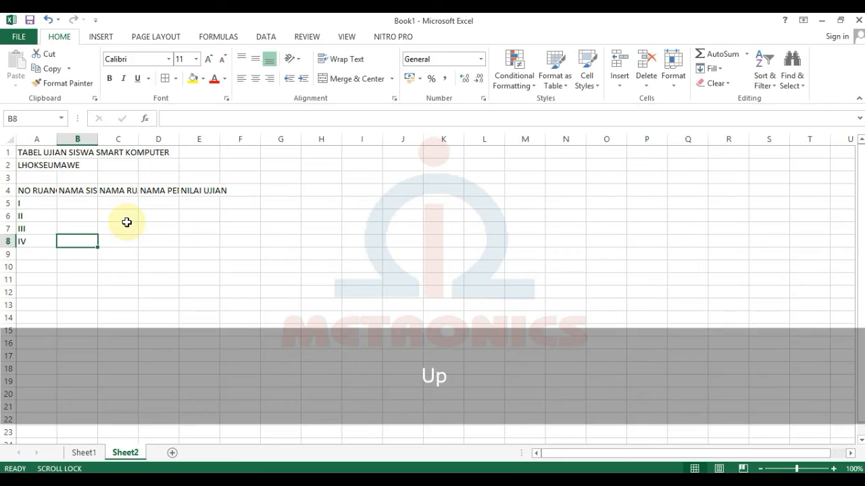
# Enter the four student names in B5:B8.
pyautogui.press('Up')
pyautogui.press('Up')
pyautogui.press('Up')
pyautogui.press('Return')
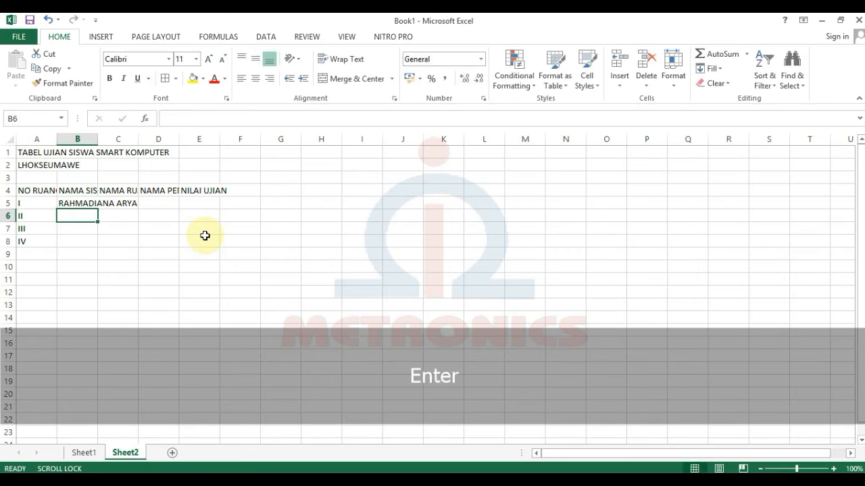
pyautogui.press('Return')
pyautogui.press('Return')
pyautogui.press('Tab')
# Widen the name columns and fill codes 567001–567004 down C5:C8.
pyautogui.moveTo(98, 139); pyautogui.dragTo(231, 139)
pyautogui.moveTo(272, 139); pyautogui.dragTo(322, 139)
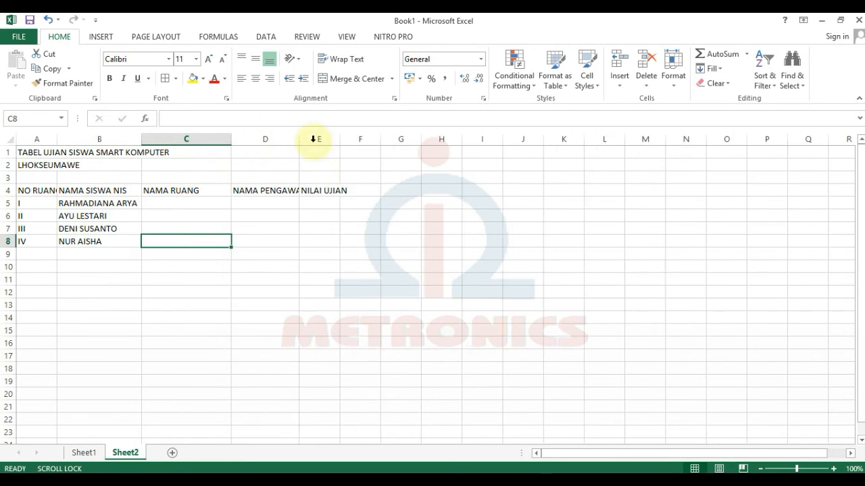
pyautogui.click(207, 203)
pyautogui.write('56700167002')
pyautogui.press('Return')
pyautogui.moveTo(203, 203); pyautogui.dragTo(230, 245)
pyautogui.click(276, 203)
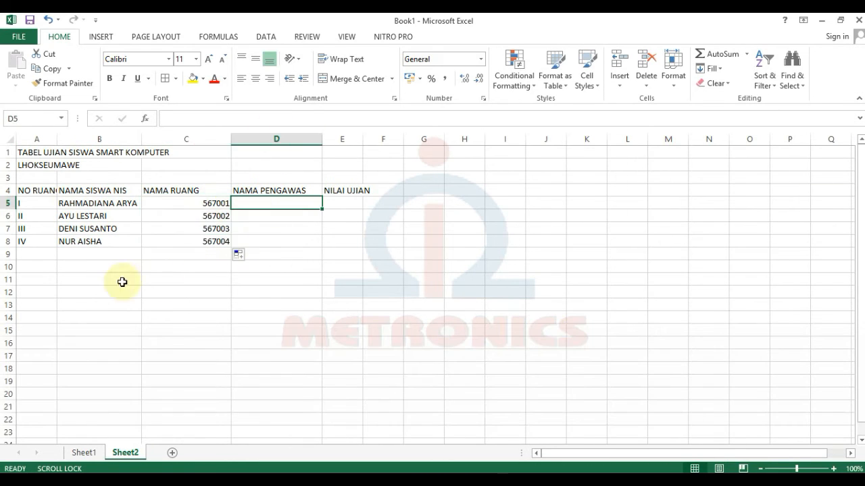
pyautogui.click(119, 281)
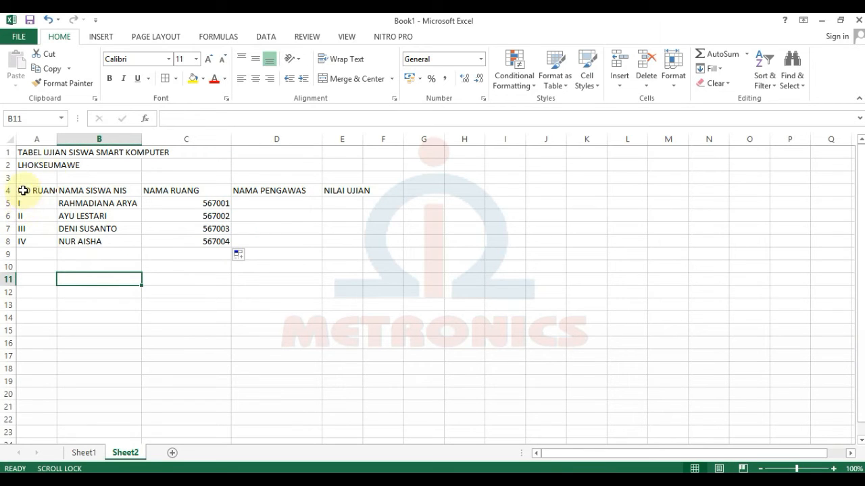
# Give every cell of A4:E8 a border and widen column E.
pyautogui.moveTo(25, 192); pyautogui.dragTo(350, 250)
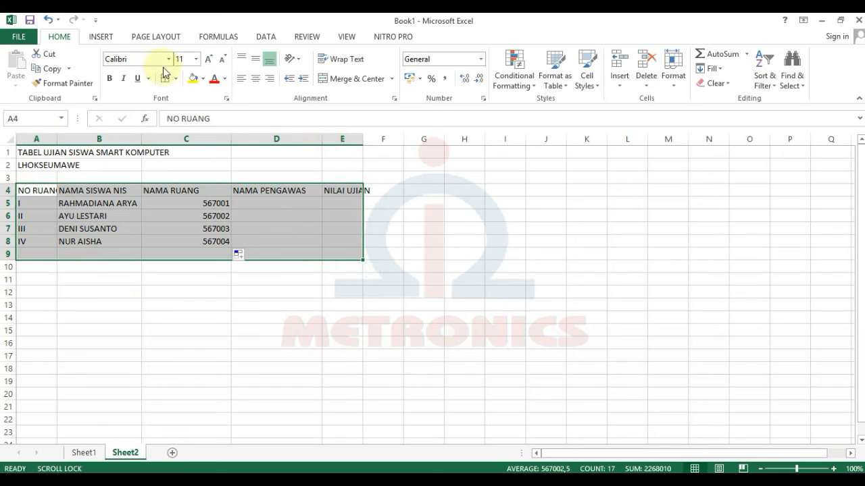
pyautogui.keyDown('shift'); pyautogui.click(340, 241); pyautogui.keyUp('shift')
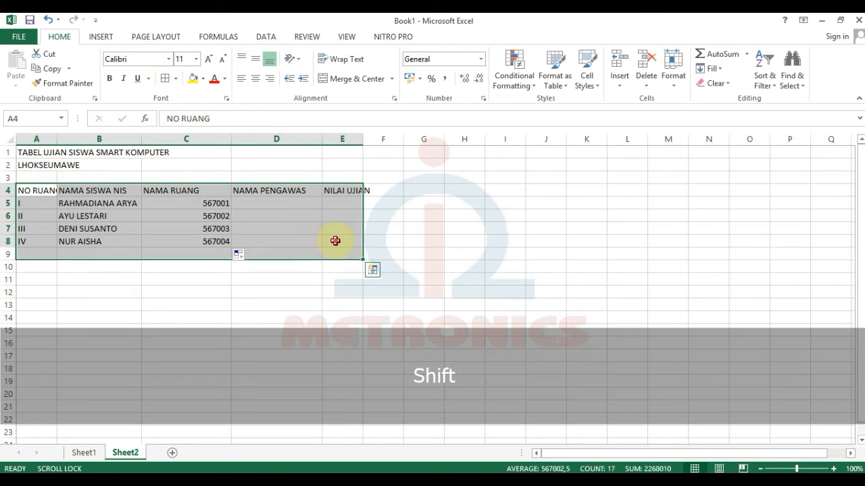
pyautogui.click(163, 80)
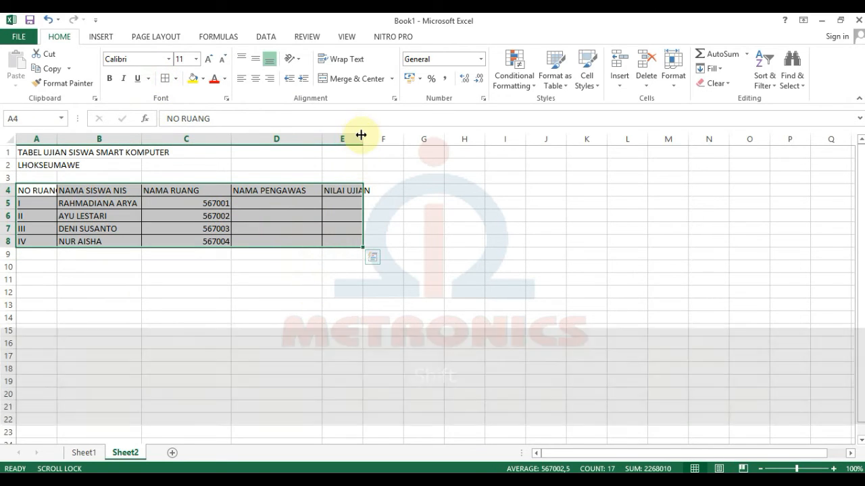
pyautogui.click(362, 136)
pyautogui.moveTo(362, 136); pyautogui.dragTo(373, 136)
pyautogui.click(347, 256)
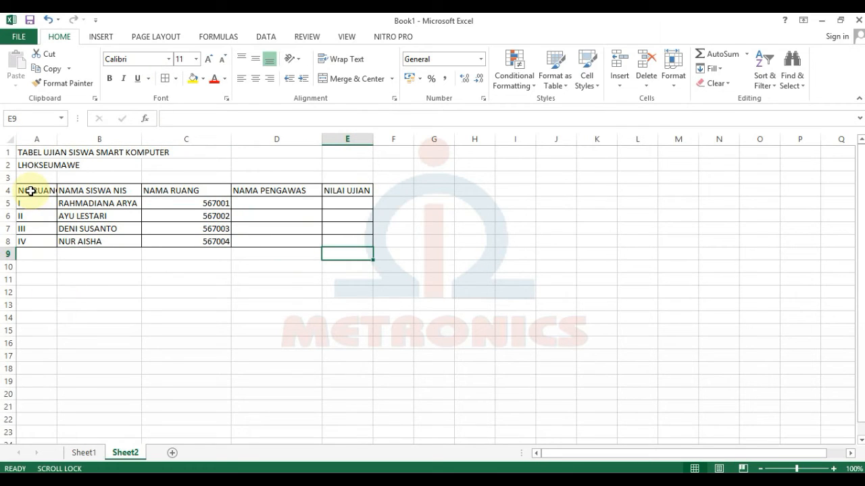
# Wrap NO RUANG and make the A4:E4 header row centred and bold.
pyautogui.click(32, 192)
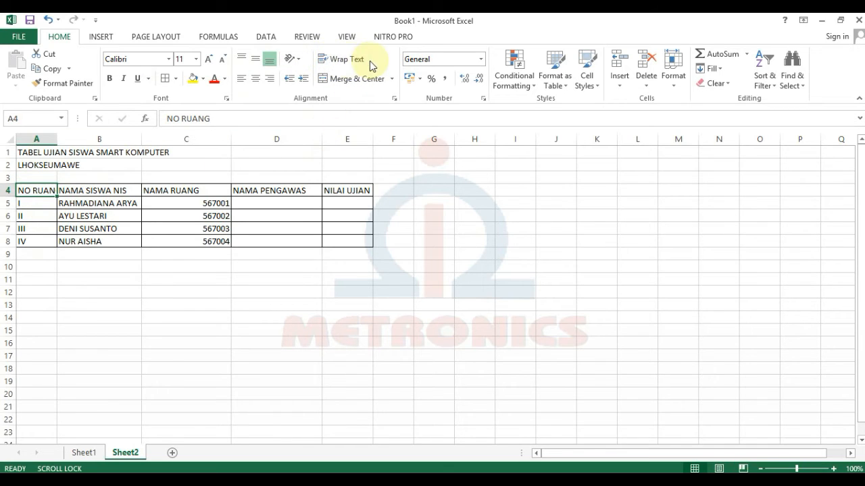
pyautogui.click(336, 58)
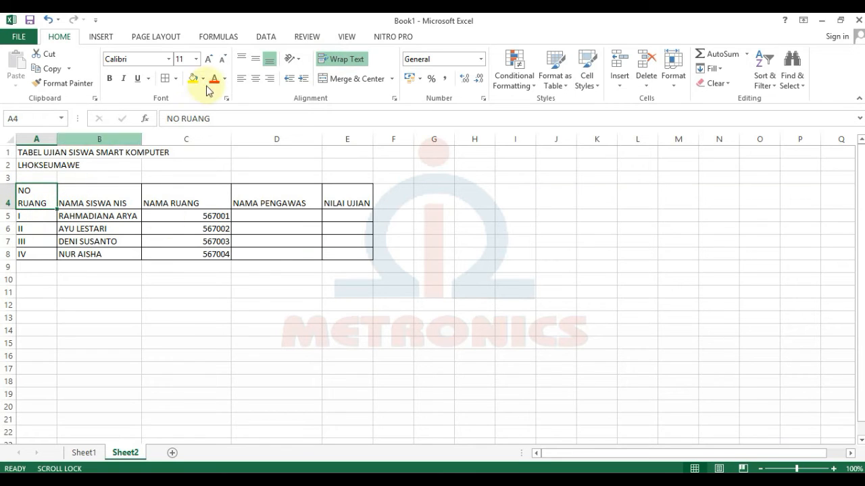
pyautogui.moveTo(21, 204); pyautogui.dragTo(328, 205)
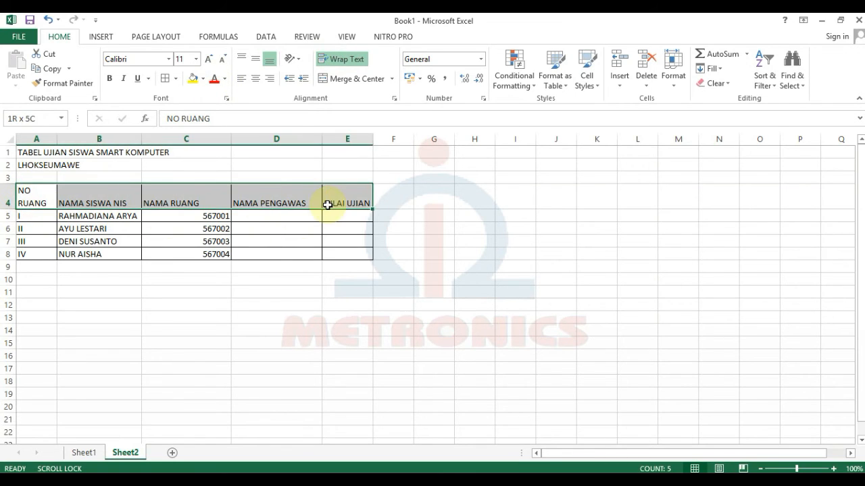
pyautogui.click(255, 79)
pyautogui.click(255, 59)
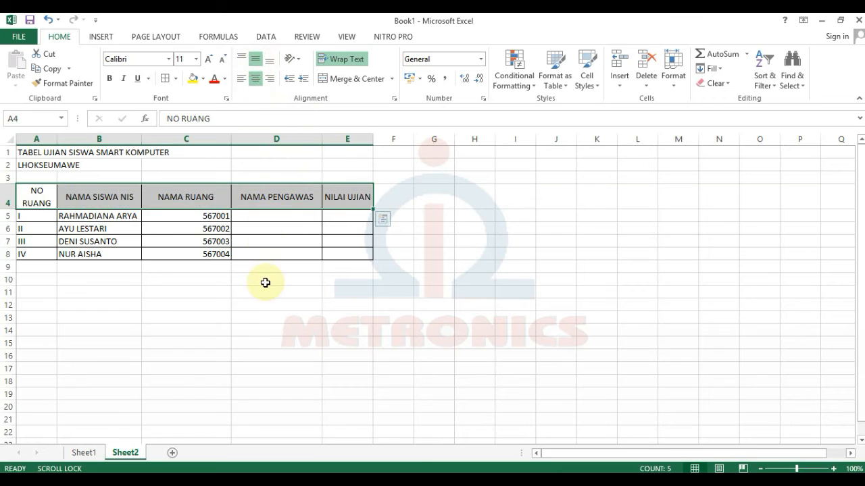
pyautogui.click(266, 282)
pyautogui.click(80, 311)
pyautogui.moveTo(23, 191); pyautogui.dragTo(332, 205)
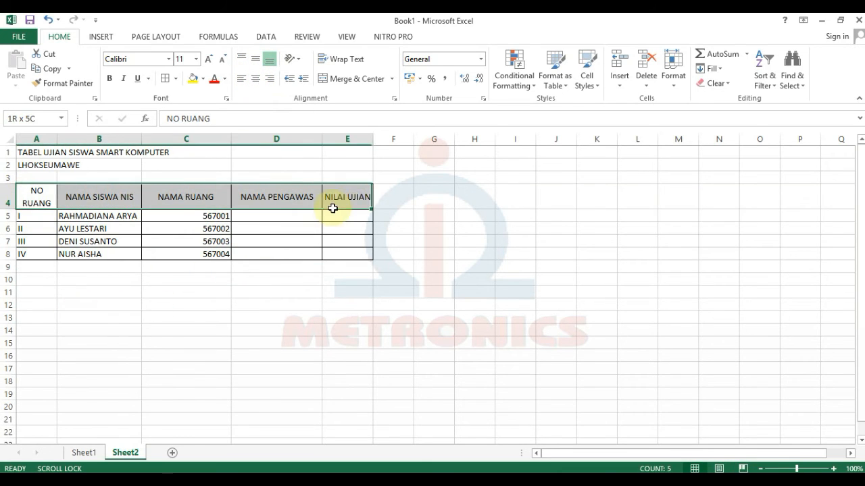
pyautogui.click(117, 79)
pyautogui.click(83, 341)
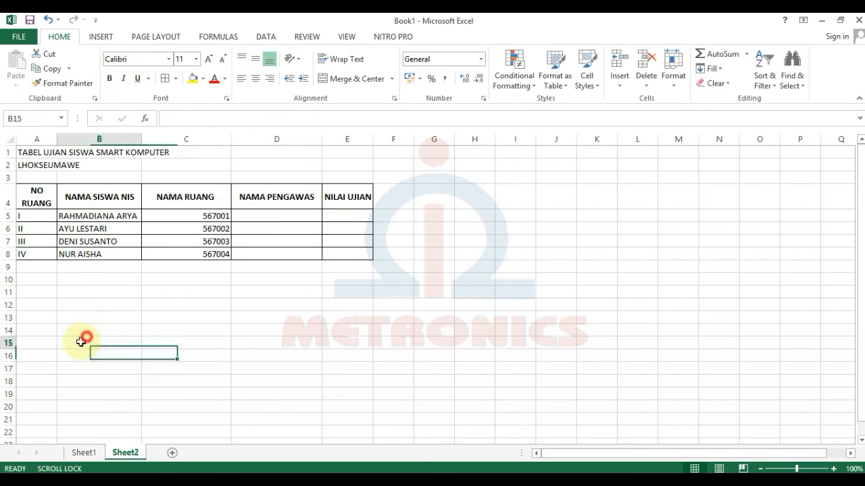
# Centre the room numbers I–IV in A5:A8.
pyautogui.moveTo(38, 217); pyautogui.dragTo(37, 254)
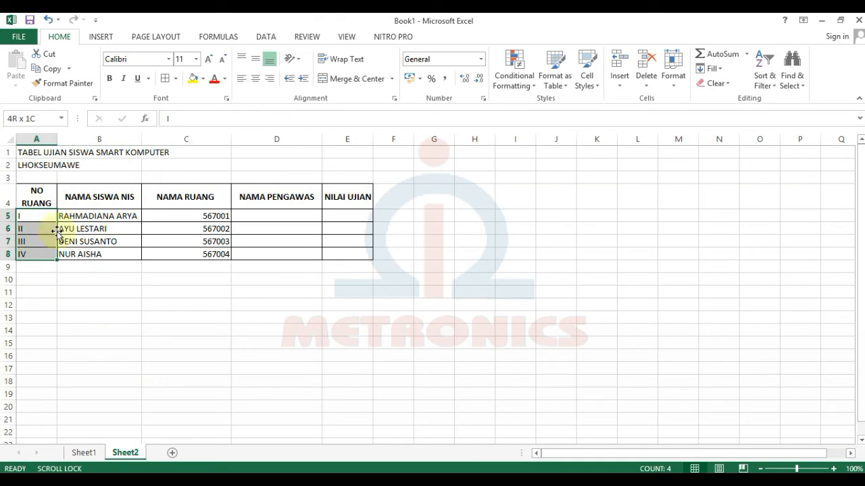
pyautogui.click(256, 79)
pyautogui.click(259, 61)
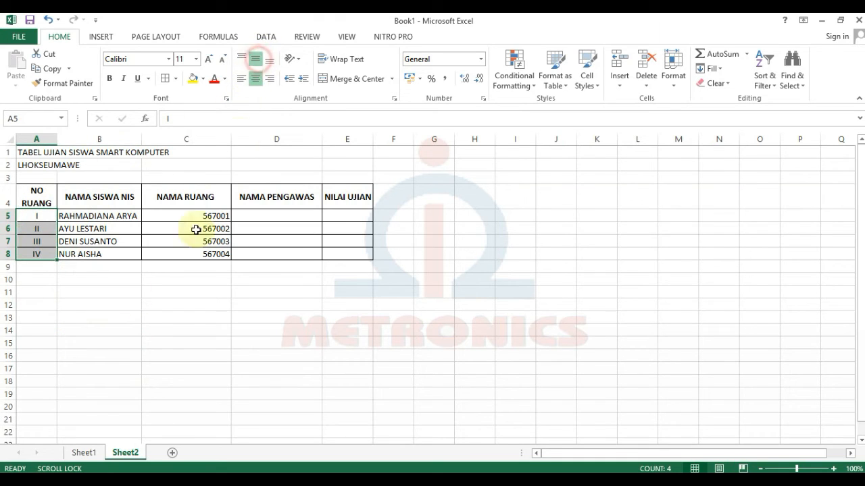
pyautogui.click(88, 341)
pyautogui.click(35, 289)
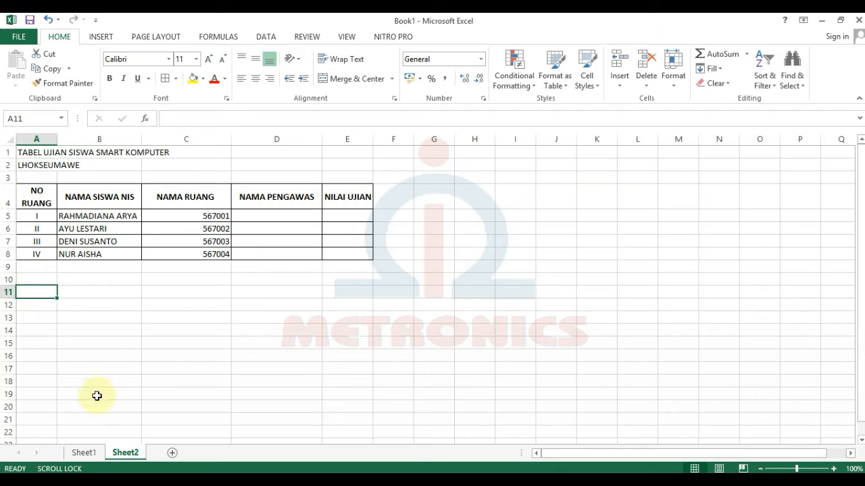
# Enter the title TABEL PERBANDINGAN VLOOKUP in A12.
pyautogui.click(36, 304)
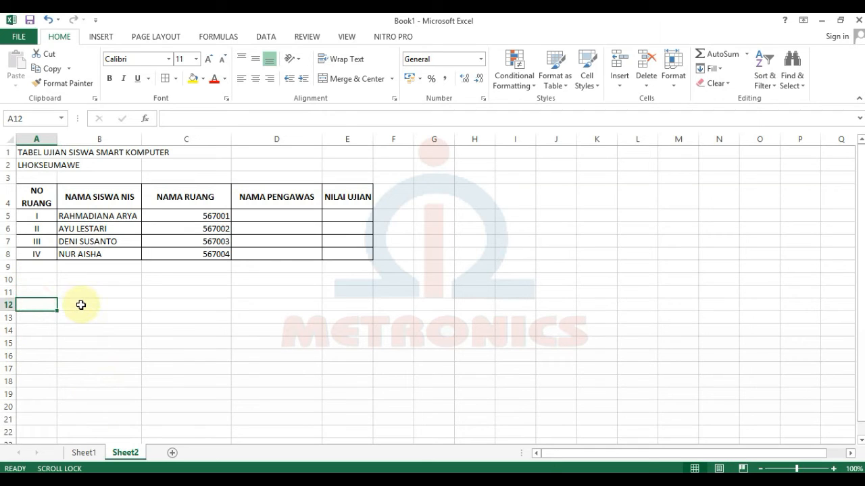
pyautogui.write('TABEL ')
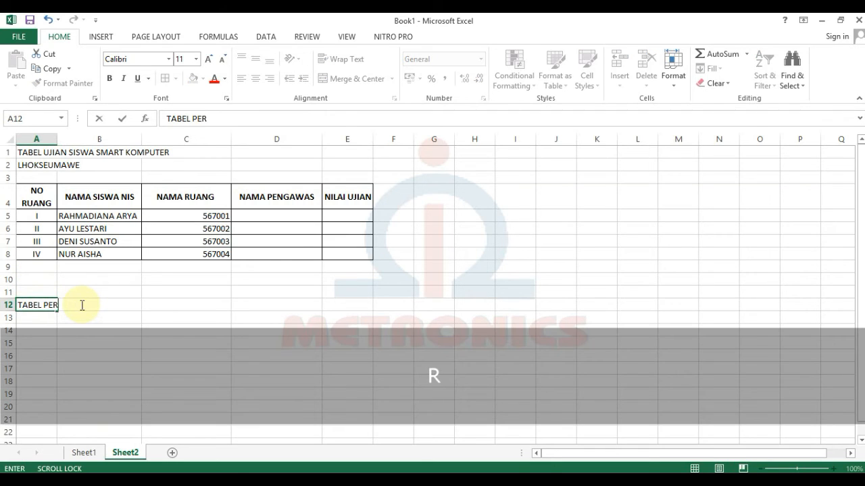
pyautogui.write('PERBANDINGAN VLOOKUP')
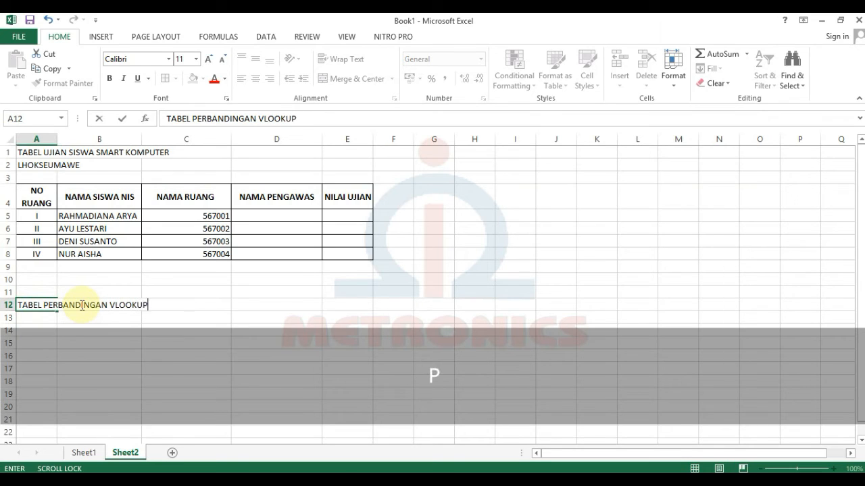
pyautogui.press('BackSpace')
pyautogui.press('BackSpace')
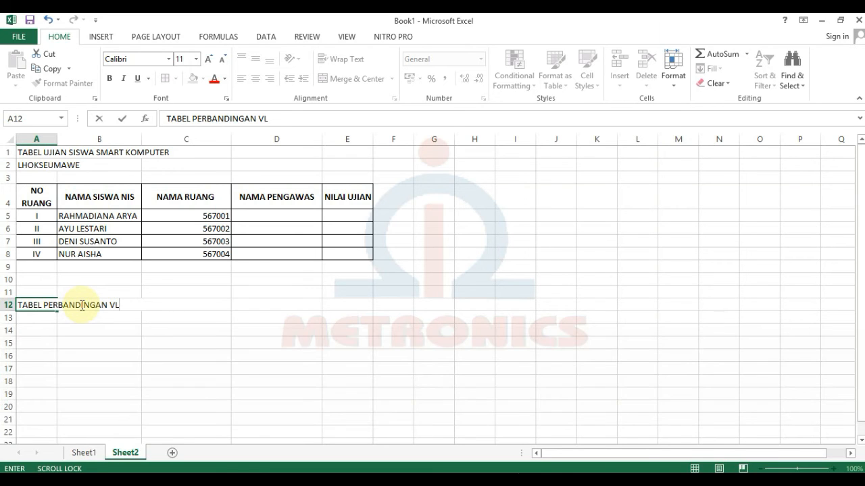
pyautogui.write('OOKUP')
pyautogui.press('Return')
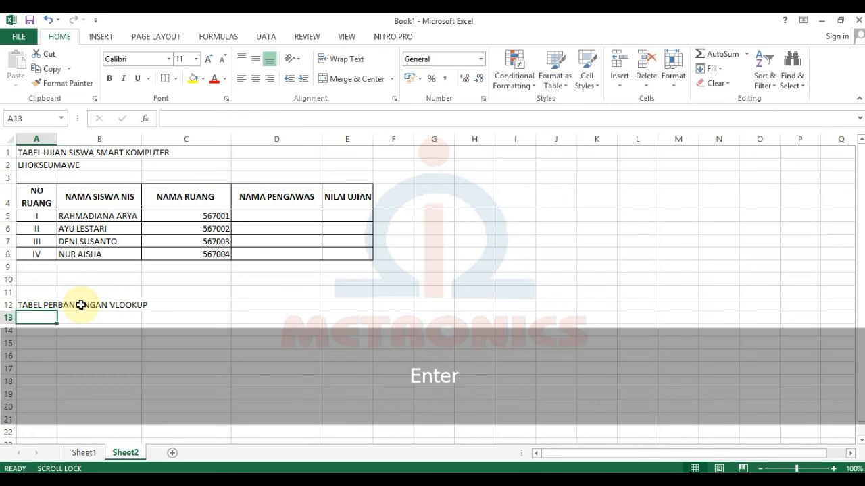
pyautogui.press('Return')
# Fill column A with the NO RUANG header and room numbers I–IV.
pyautogui.write('NI')
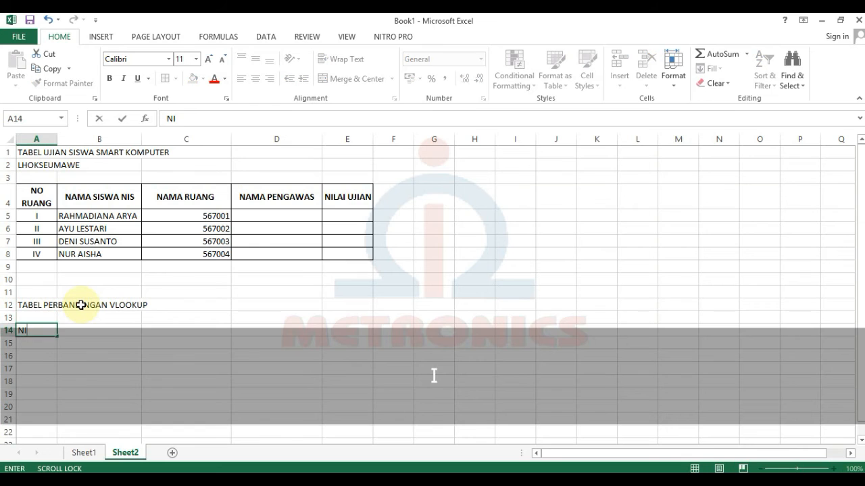
pyautogui.press('BackSpace')
pyautogui.write('O RUANG')
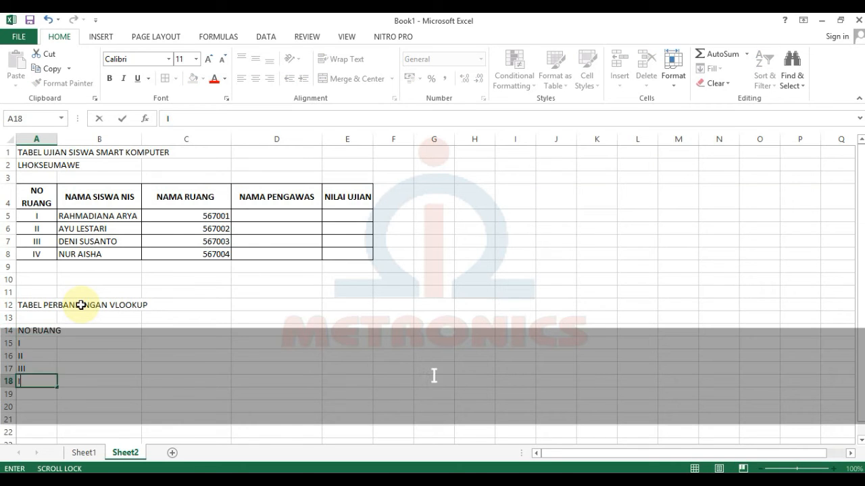
pyautogui.write('V')
pyautogui.press('Return')
pyautogui.click(90, 339)
# Enter NAMA RUANG with rooms RU-01 to RU-04, wrapped and centred.
pyautogui.click(95, 330)
pyautogui.write('NAMA RUANG')
pyautogui.press('Return')
pyautogui.write('RU-01')
pyautogui.press('Return')
pyautogui.write('RU-02')
pyautogui.press('Return')
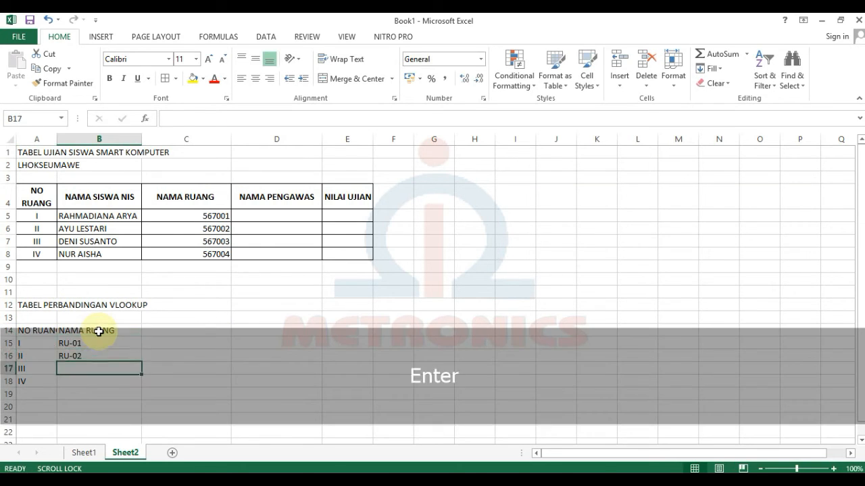
pyautogui.hotkey('ctrl', 'e')
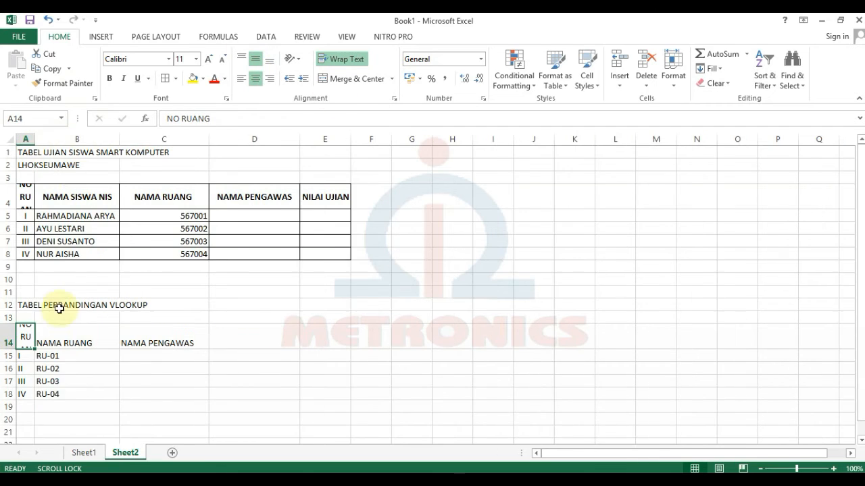
pyautogui.click(252, 76)
pyautogui.click(189, 356)
# Enter the four supervisor names under NAMA PENGAWAS.
pyautogui.write('ISMAIL')
pyautogui.press('Return')
pyautogui.write('IRMAYANTI')
pyautogui.press('Return')
pyautogui.write('EFFENDI')
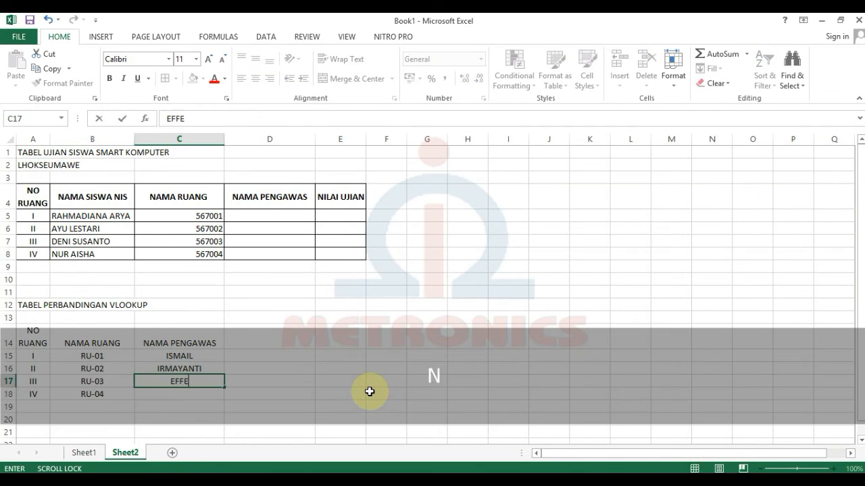
pyautogui.press('Return')
pyautogui.write('WAHYU')
pyautogui.click(199, 337)
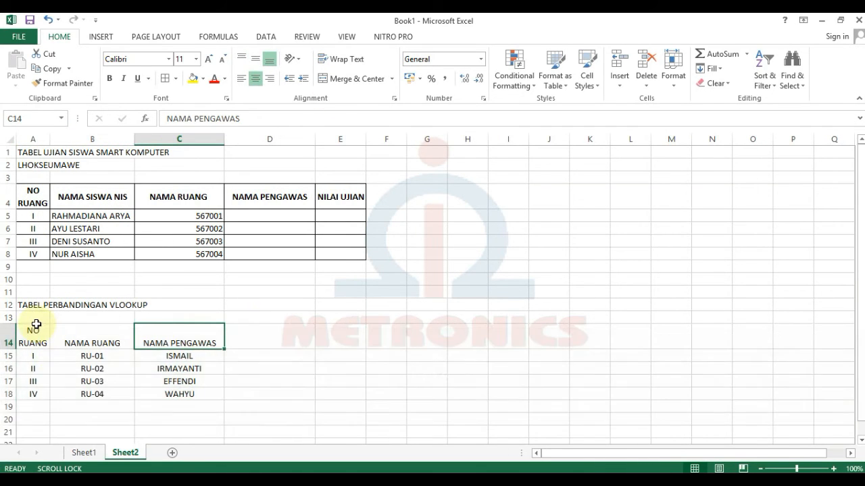
# Merge and centre the title over A12:C12 and border every cell of A14:C18.
pyautogui.moveTo(35, 304); pyautogui.dragTo(206, 304)
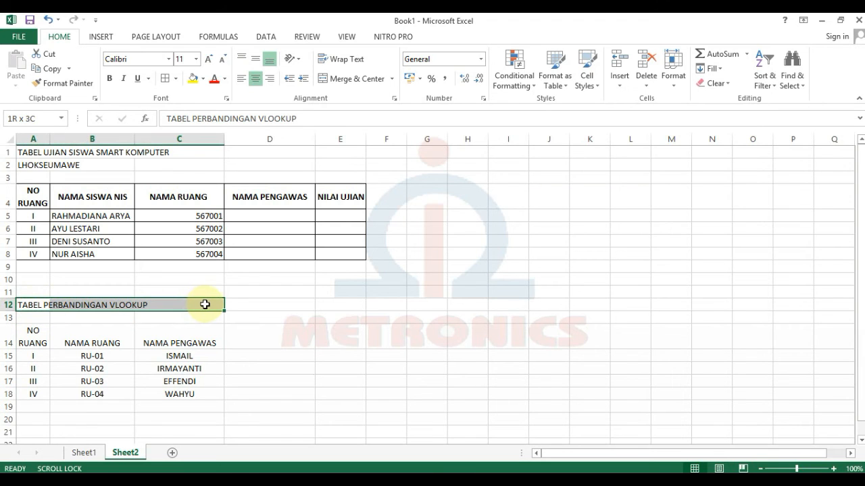
pyautogui.click(354, 79)
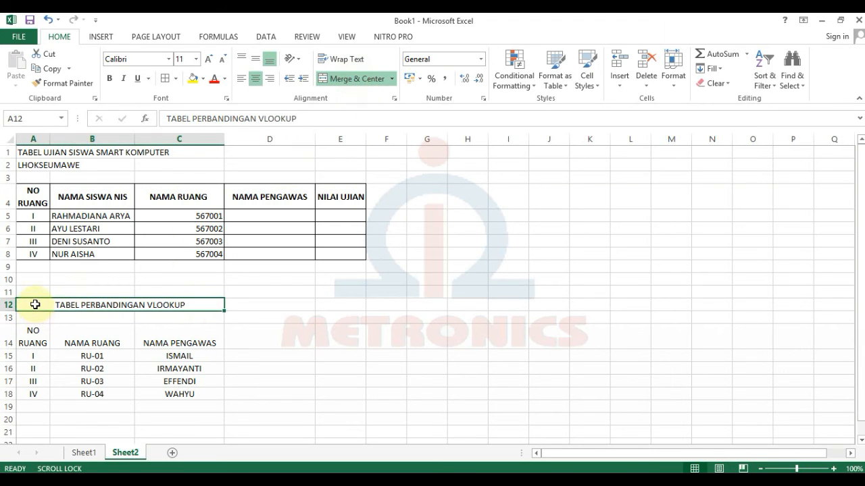
pyautogui.moveTo(33, 331); pyautogui.dragTo(170, 389)
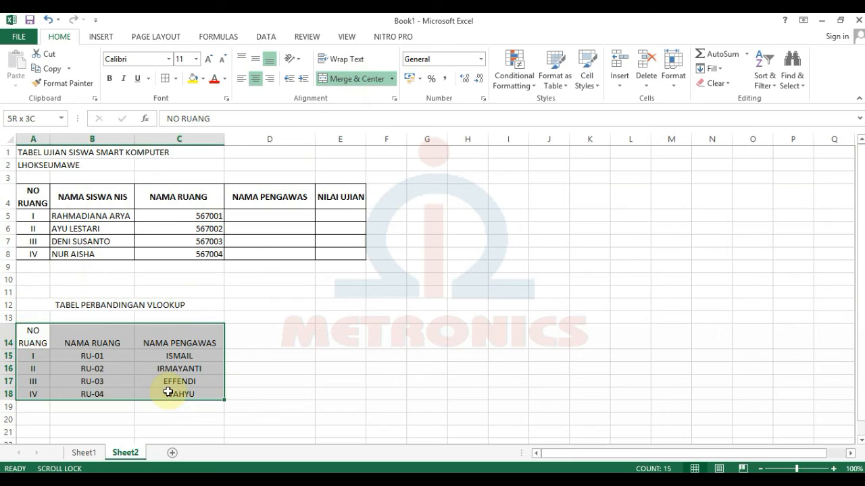
pyautogui.click(163, 80)
pyautogui.click(409, 314)
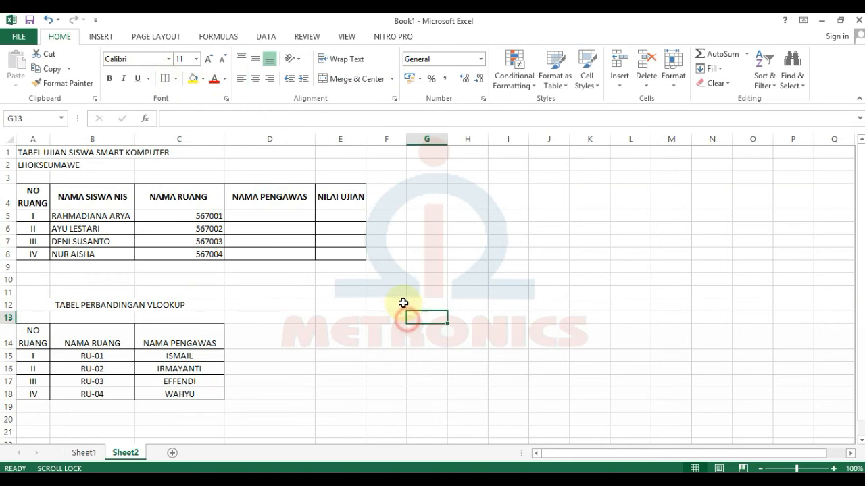
pyautogui.click(390, 303)
# Enter the title TABEL PERBANDINGAN HLOOKUP in E12.
pyautogui.click(353, 305)
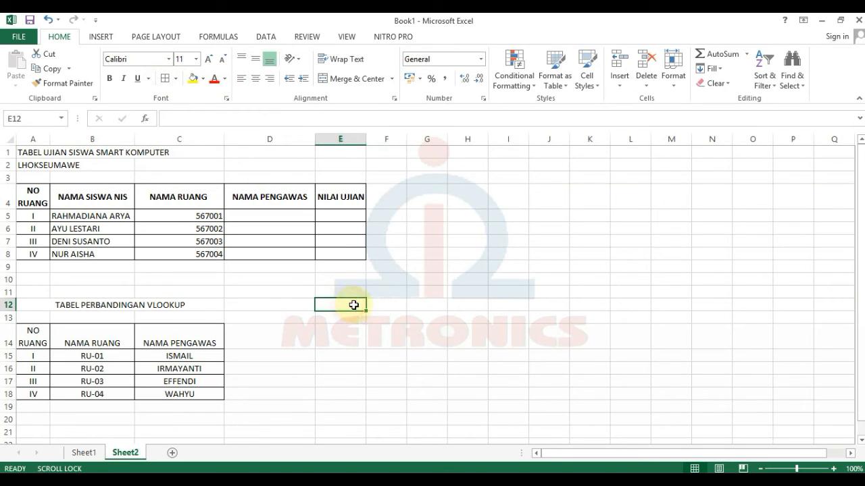
pyautogui.write('TABE')
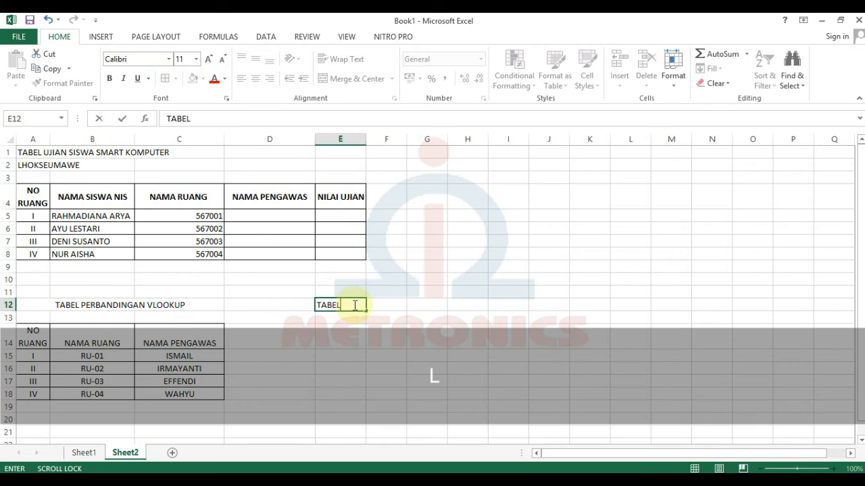
pyautogui.write('L')
pyautogui.press('BackSpace')
pyautogui.press('BackSpace')
pyautogui.write('EL PERBANDING')
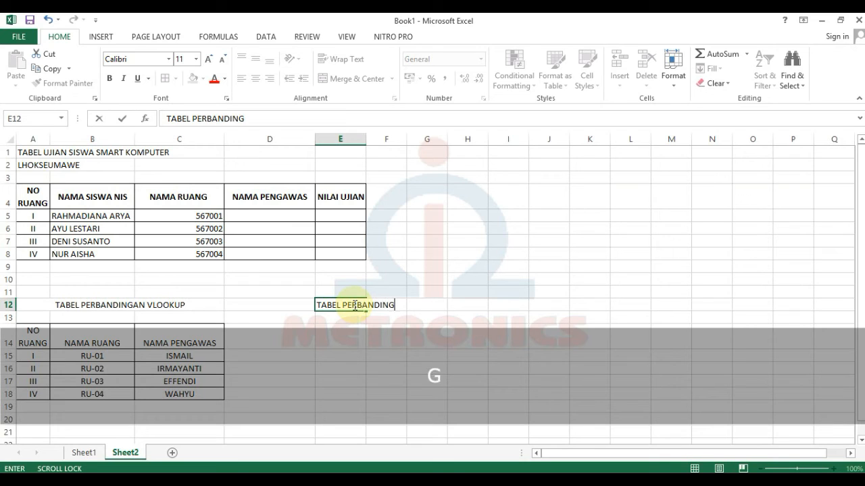
pyautogui.write('U')
pyautogui.press('BackSpace')
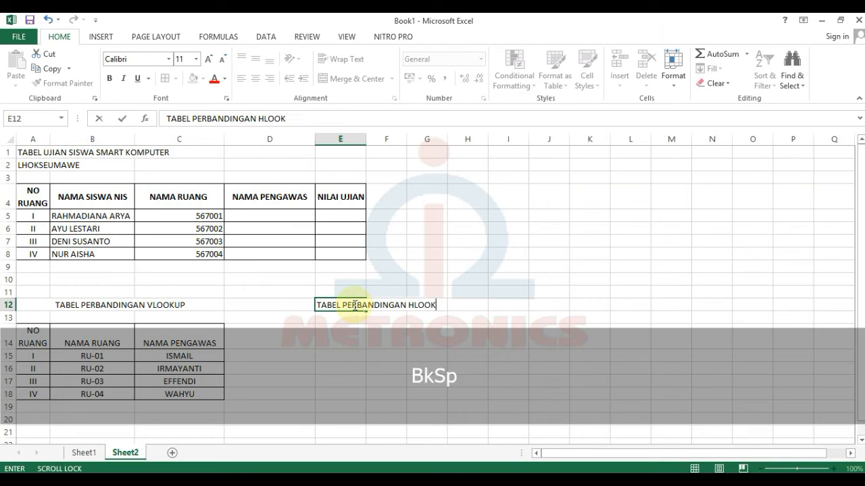
pyautogui.write('UP')
pyautogui.press('Return')
pyautogui.press('Return')
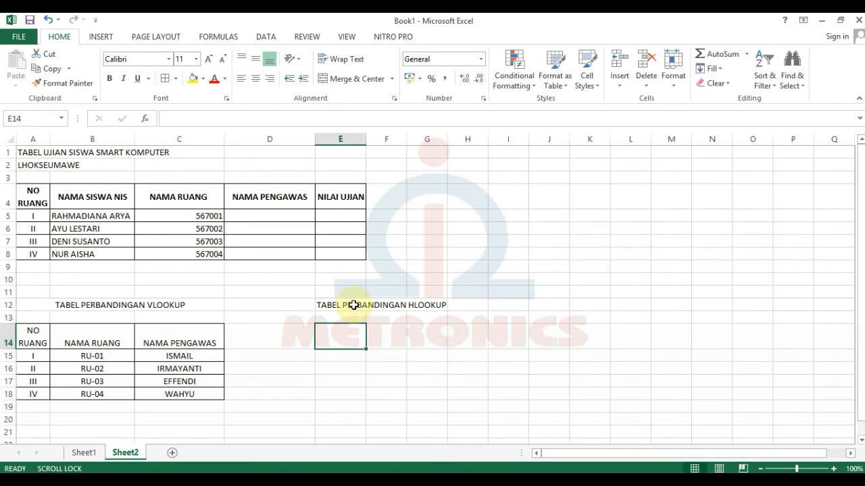
# Label rows NIS and NILAI UJIAN and enter NIS 567001 in F14.
pyautogui.write('NIS')
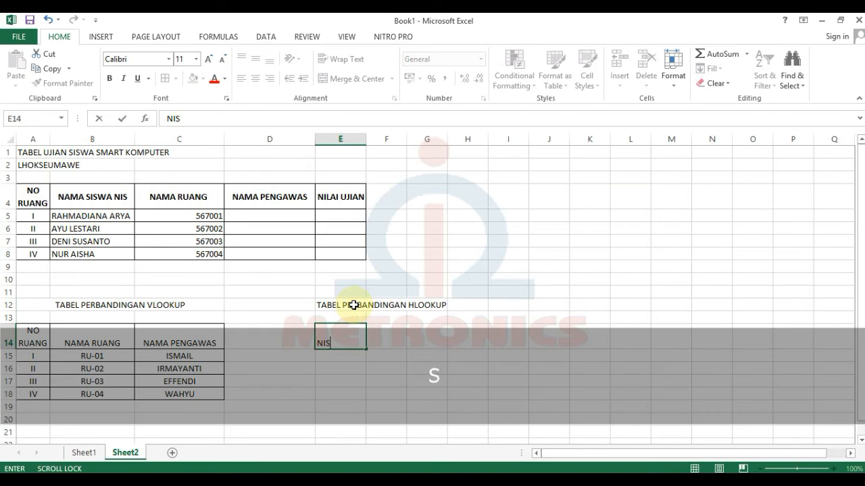
pyautogui.press('Return')
pyautogui.write('NILAI UJIAN')
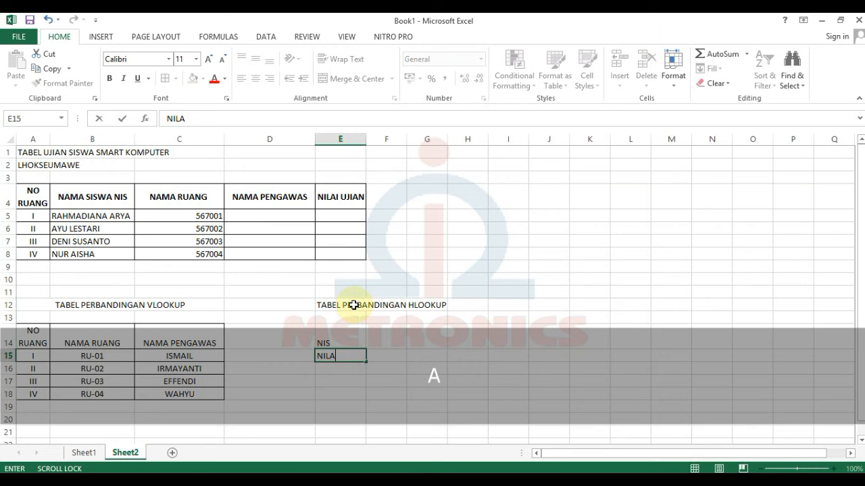
pyautogui.press('Tab')
pyautogui.press('Up')
pyautogui.write('567001')
pyautogui.press('Tab')
# Fill NIS 567002–567004 and exam scores 85, 60, 75, 80.
pyautogui.write('567')
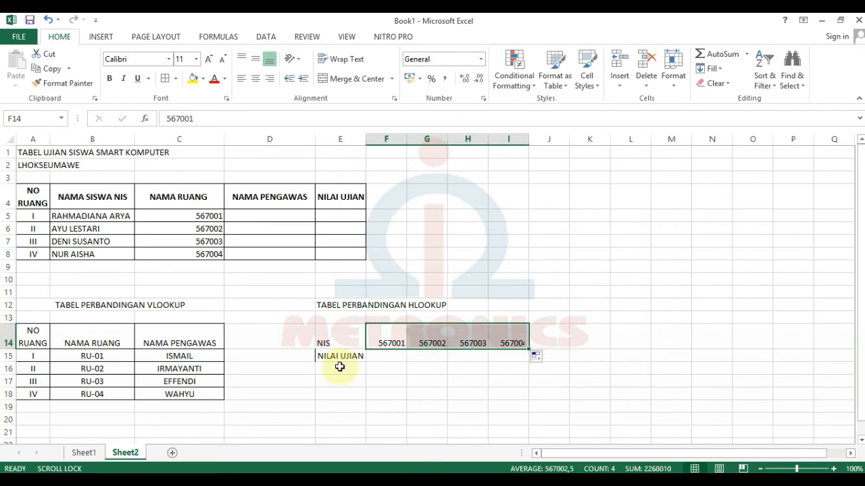
pyautogui.write('85')
pyautogui.press('Tab')
pyautogui.write('60')
pyautogui.press('Tab')
pyautogui.write('75')
pyautogui.press('Tab')
pyautogui.write('80')
pyautogui.press('Return')
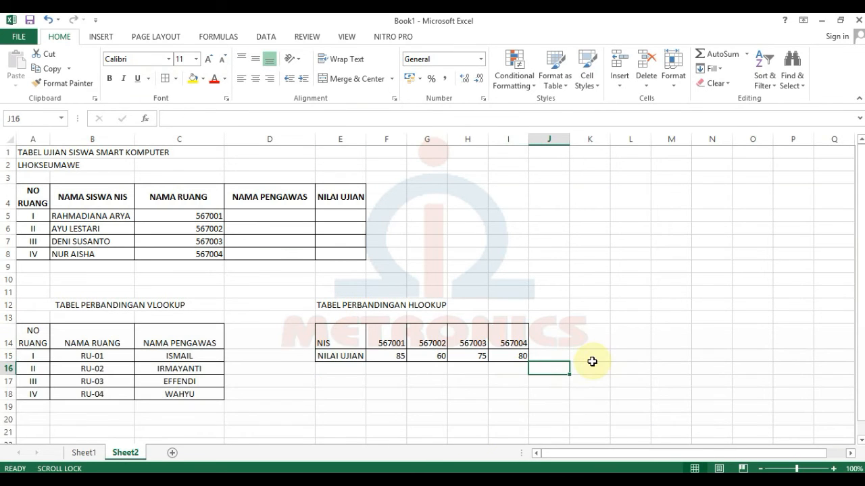
pyautogui.moveTo(33, 197); pyautogui.dragTo(173, 210)
pyautogui.click(179, 356)
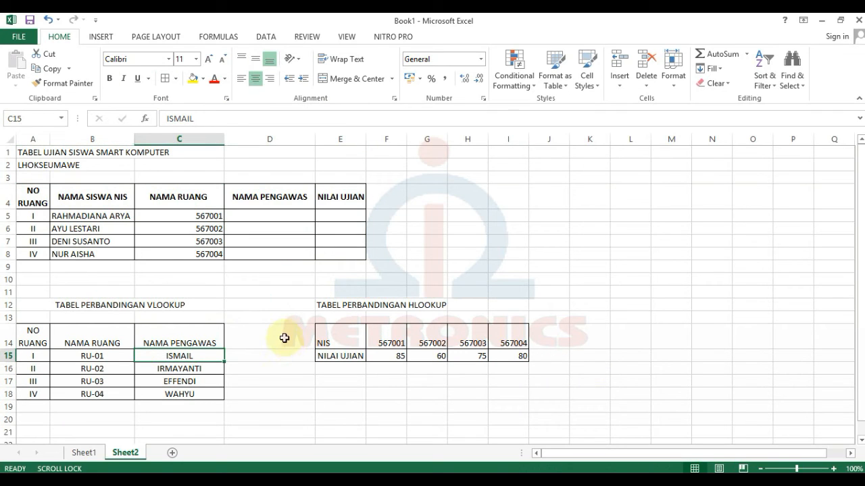
# Insert column C and move the NIS numbers into C5:C8 and NAMA PENGAWAS into C14:C18.
pyautogui.click(91, 197)
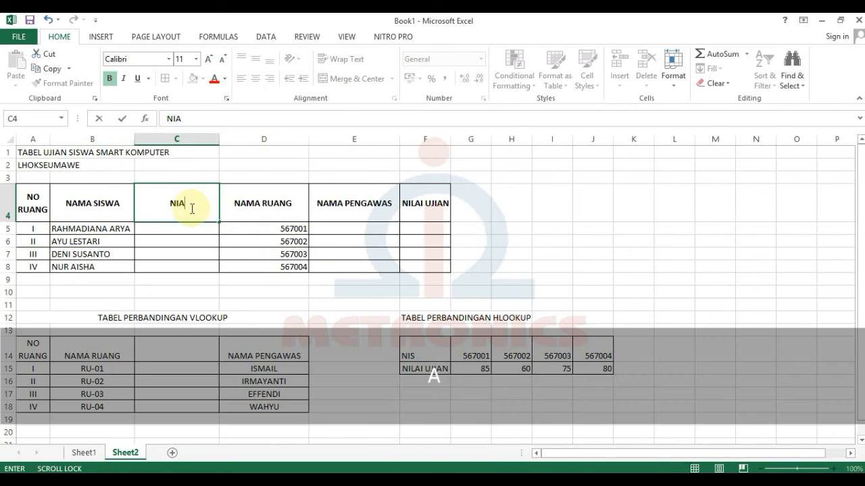
pyautogui.moveTo(263, 228); pyautogui.dragTo(220, 270)
pyautogui.click(201, 345)
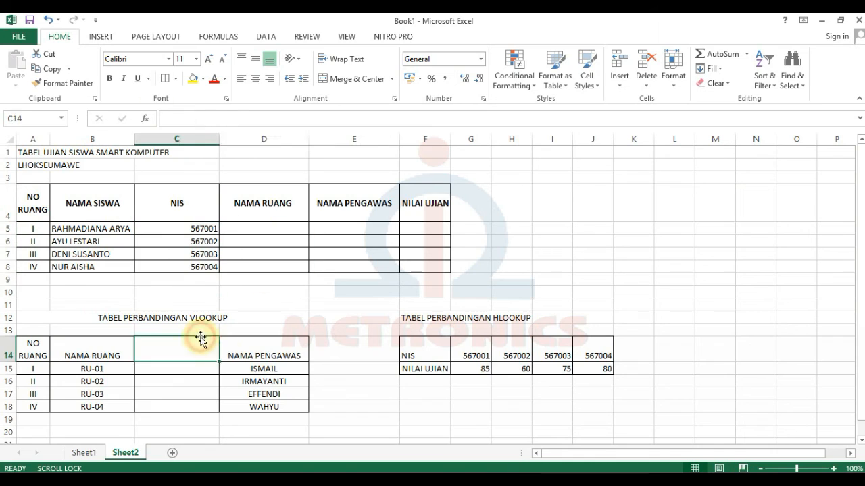
pyautogui.moveTo(263, 351); pyautogui.dragTo(263, 407)
pyautogui.moveTo(309, 395); pyautogui.dragTo(219, 394)
pyautogui.click(354, 394)
pyautogui.click(259, 366)
# Narrow column C and select D5 for the first room formula.
pyautogui.moveTo(219, 139); pyautogui.dragTo(201, 139)
pyautogui.click(295, 368)
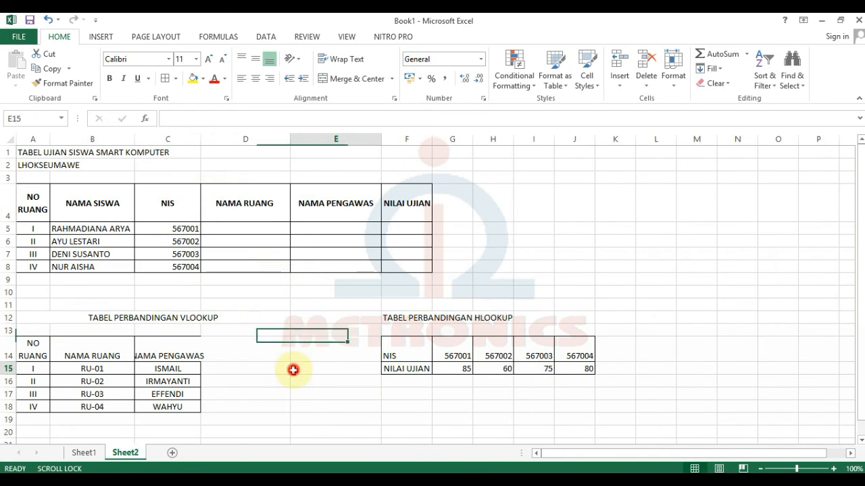
pyautogui.click(245, 229)
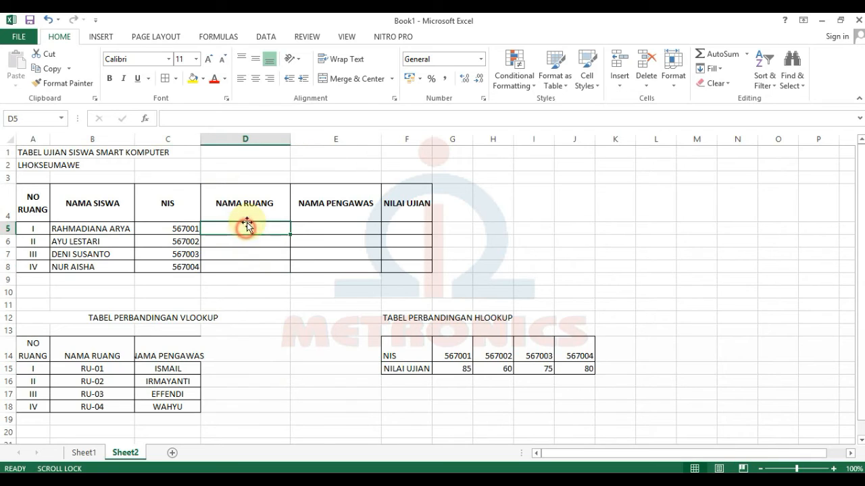
pyautogui.click(186, 350)
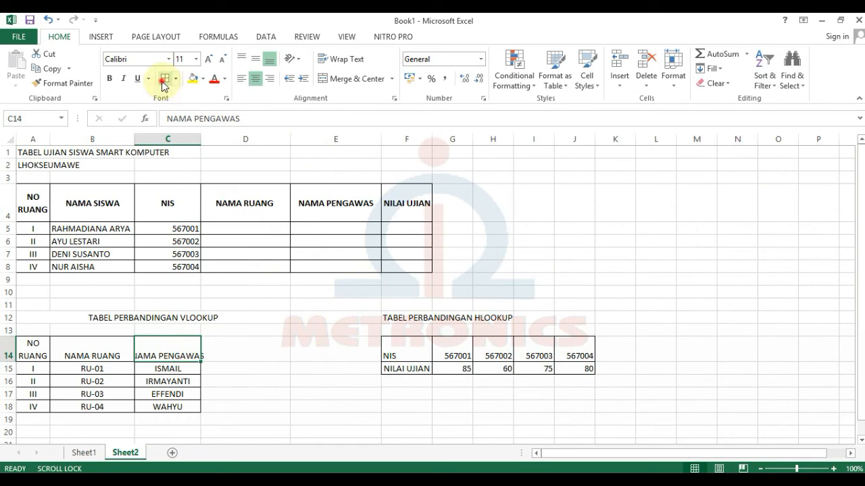
pyautogui.click(218, 217)
pyautogui.click(246, 231)
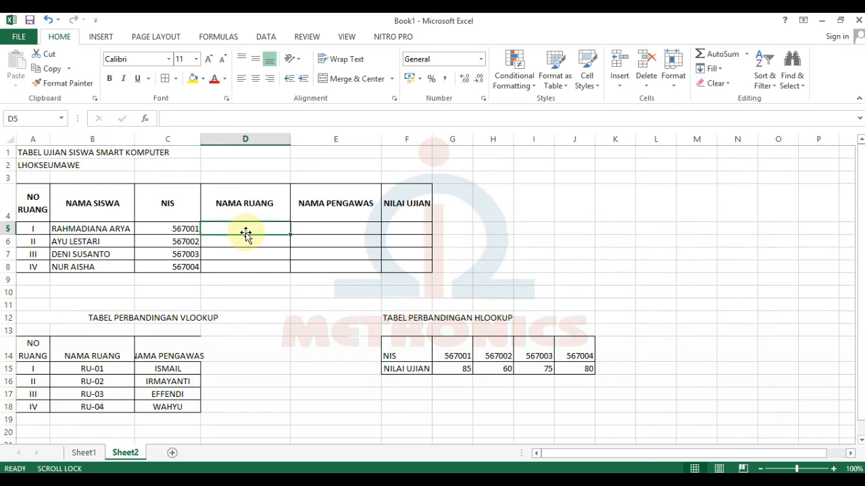
# Enter =VLOOKUP(A5;$A$15:$C$18;2;0) in D5 to look up the room name.
pyautogui.write('=')
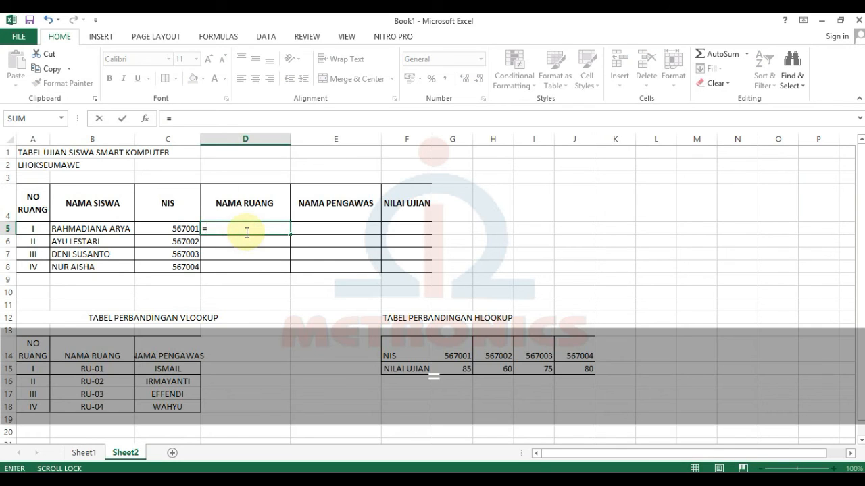
pyautogui.write('VLO')
pyautogui.press('Tab')
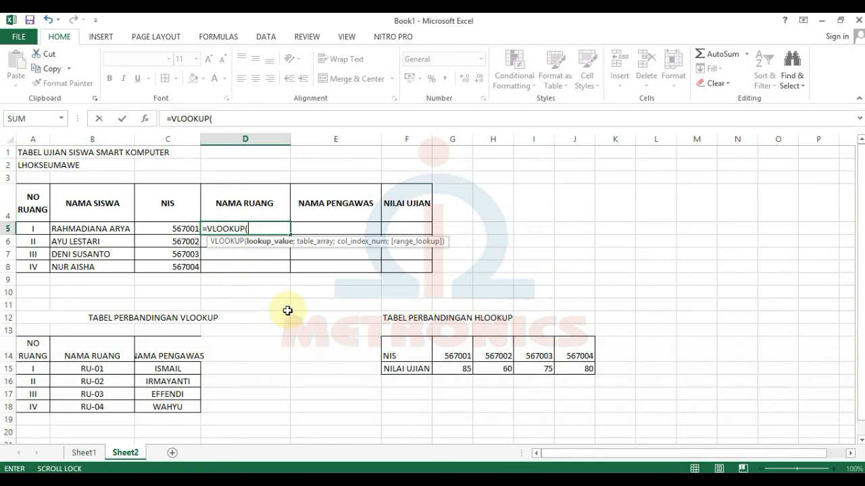
pyautogui.click(34, 229)
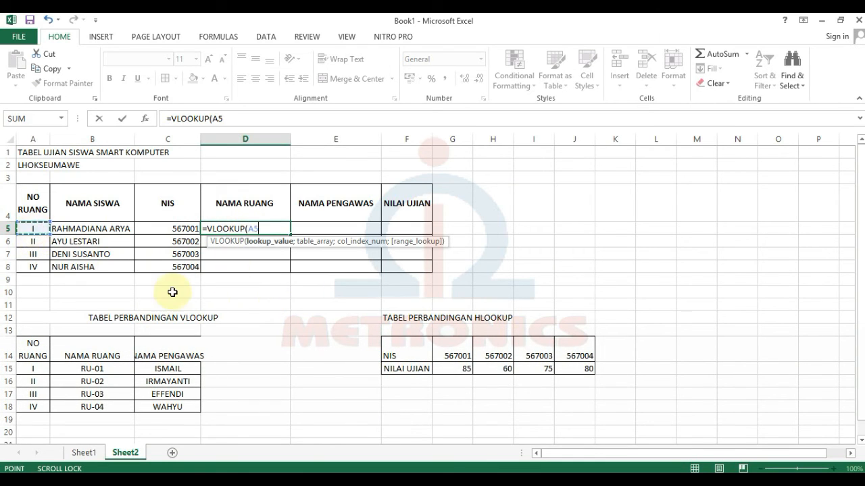
pyautogui.write(';')
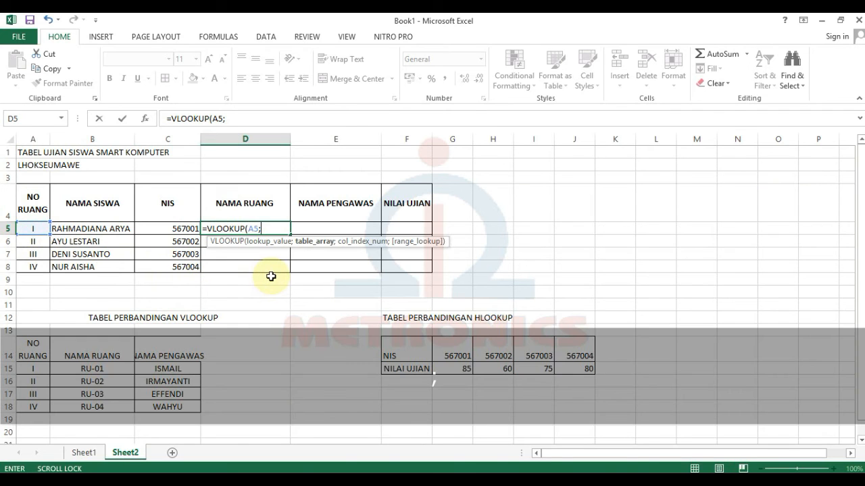
pyautogui.click(30, 368)
pyautogui.moveTo(31, 369); pyautogui.dragTo(158, 410)
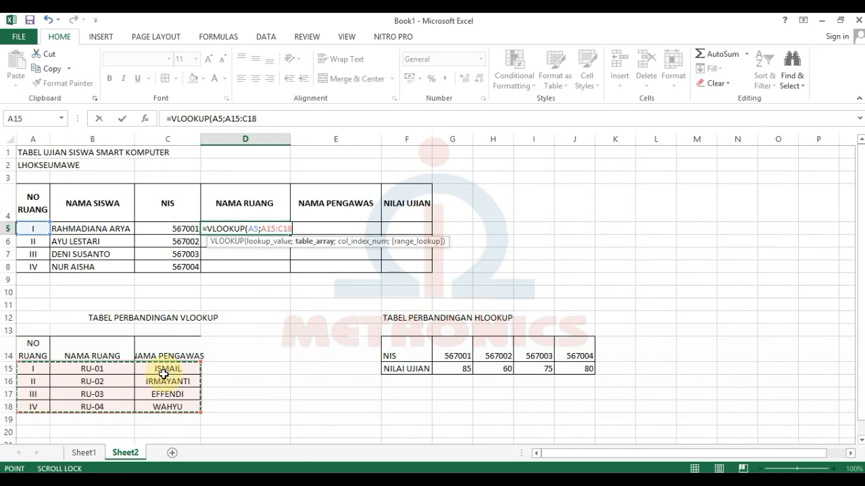
pyautogui.press('F4')
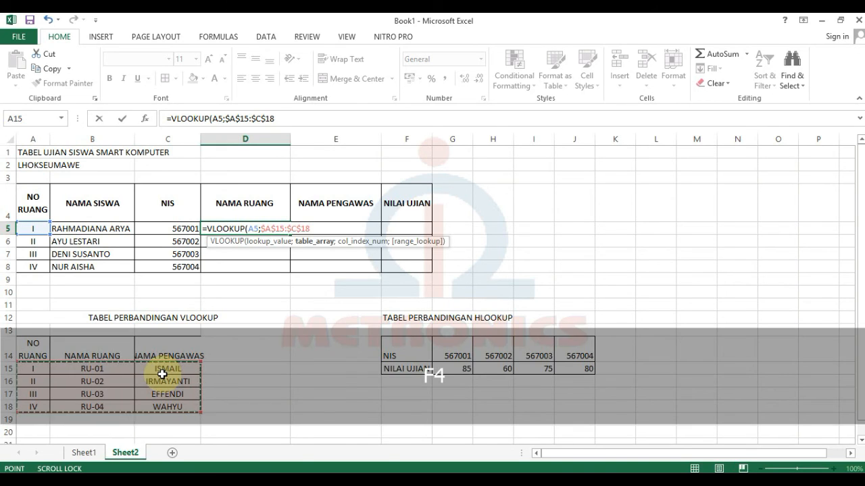
pyautogui.write(';')
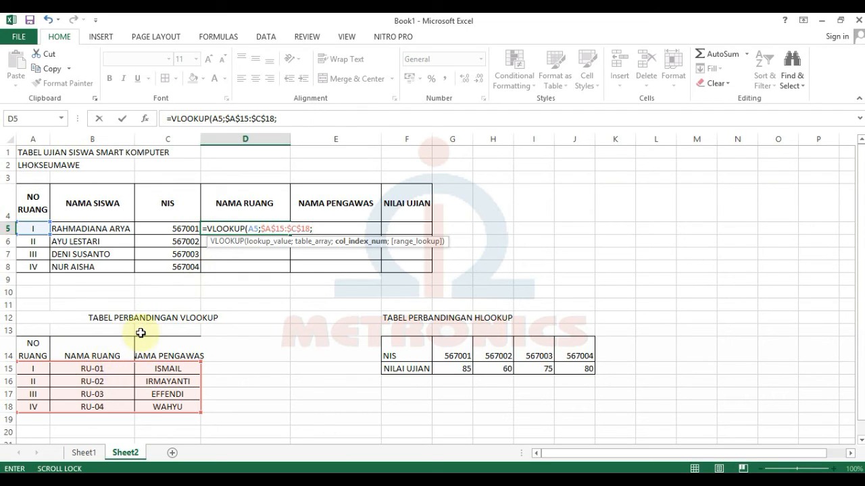
pyautogui.write('2')
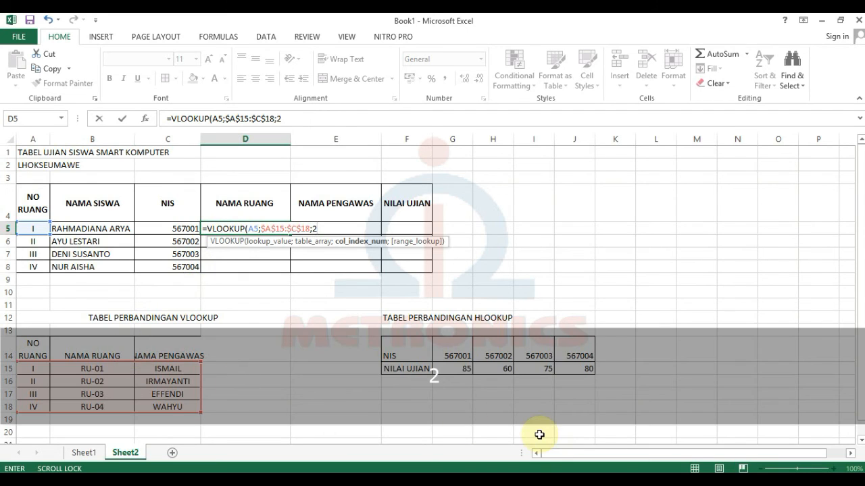
pyautogui.write(';)')
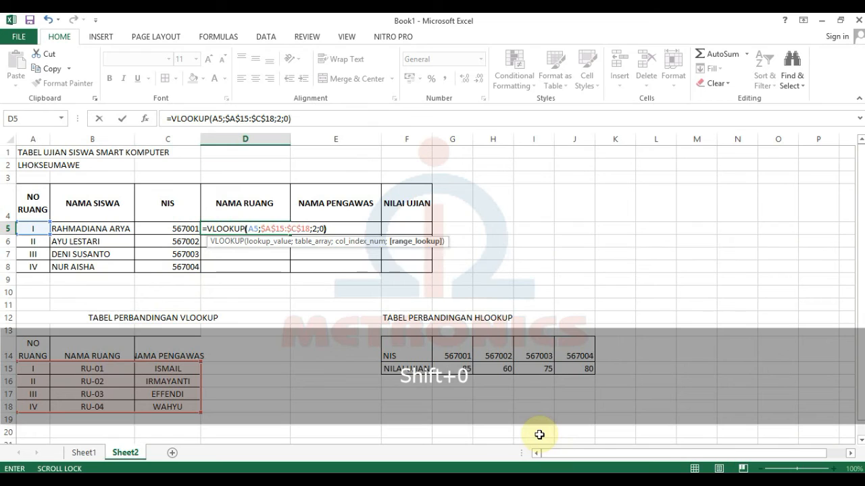
pyautogui.press('Return')
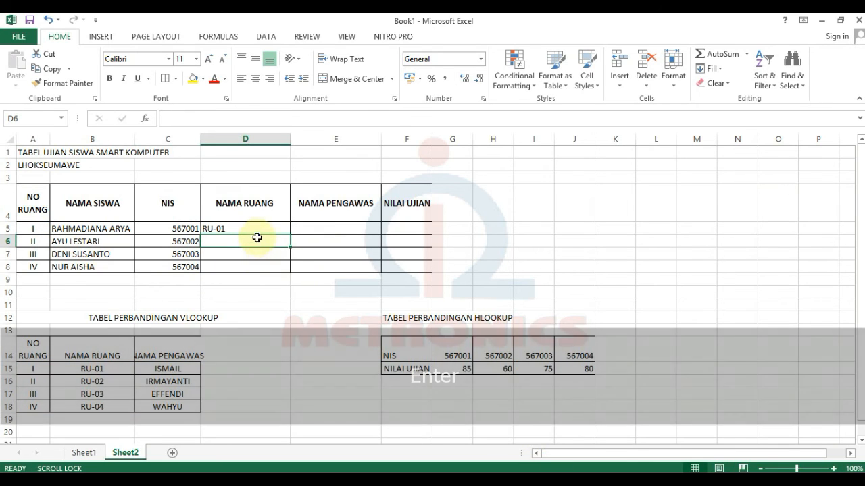
# Fill the D5 formula down to D8, showing RU-01 through RU-04.
pyautogui.click(255, 228)
pyautogui.moveTo(291, 236); pyautogui.dragTo(287, 269)
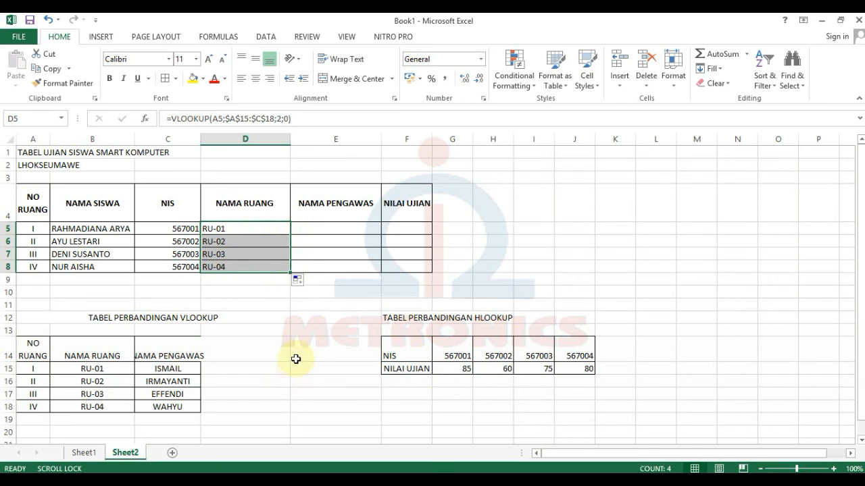
pyautogui.click(310, 225)
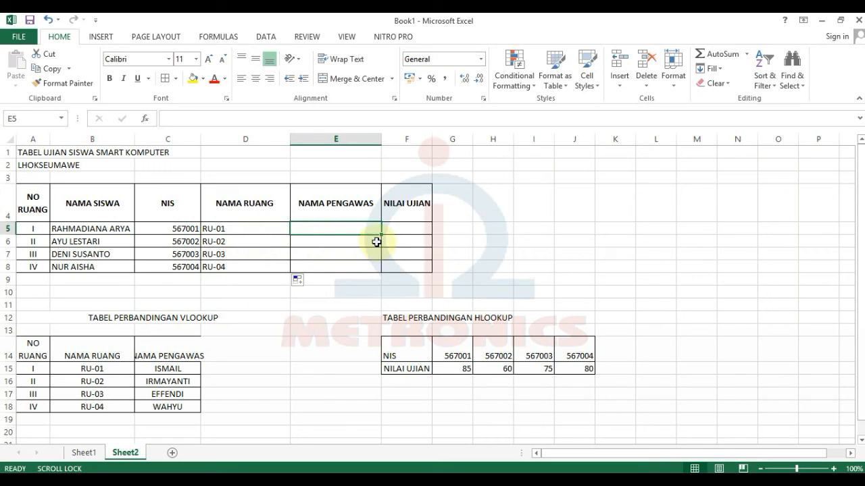
# Enter =VLOOKUP(A5;$A$15:$C$18;3;0) in E5 to fetch the supervisor.
pyautogui.write('=')
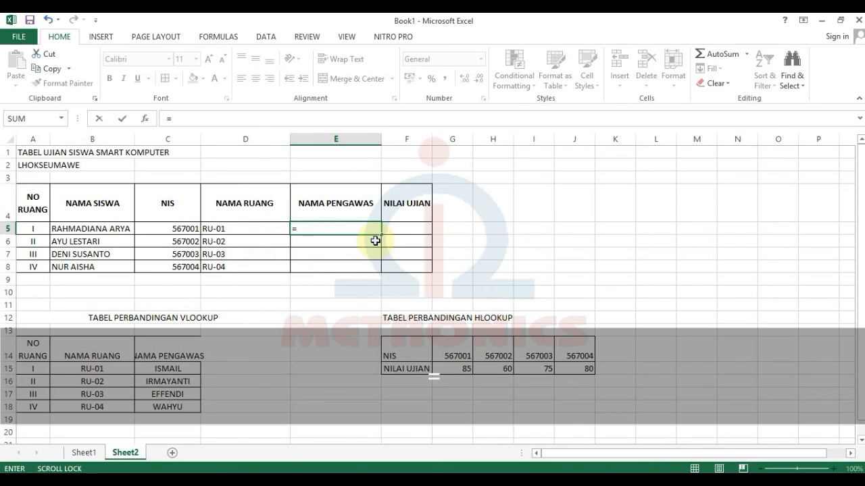
pyautogui.write('vl')
pyautogui.press('Tab')
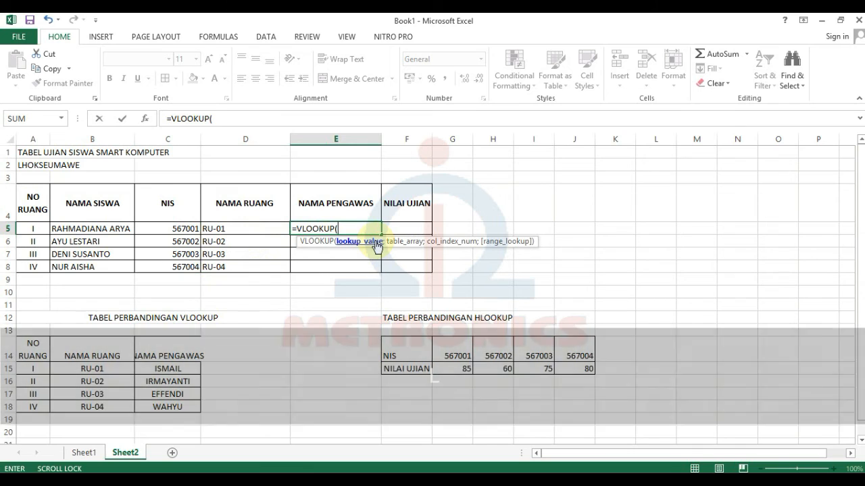
pyautogui.click(48, 232)
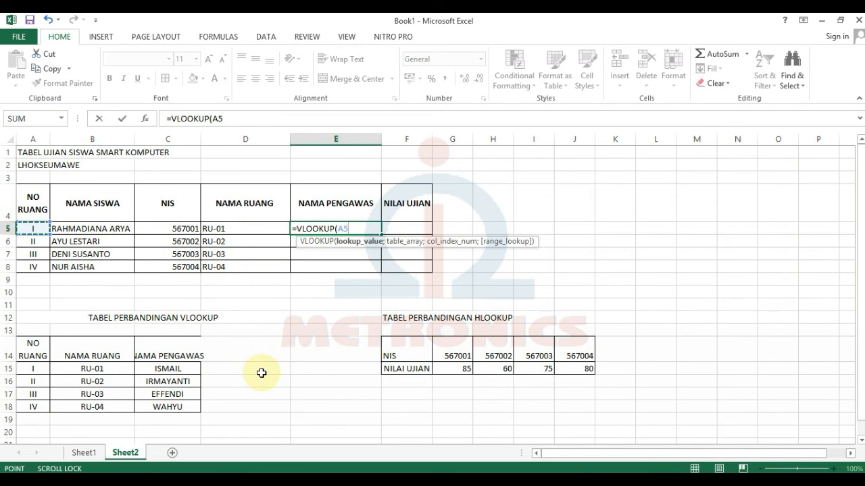
pyautogui.write(';')
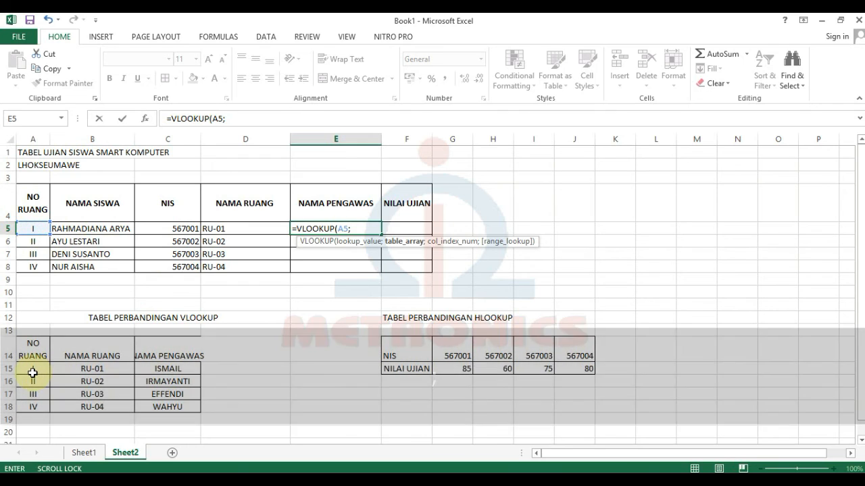
pyautogui.moveTo(31, 370); pyautogui.dragTo(168, 408)
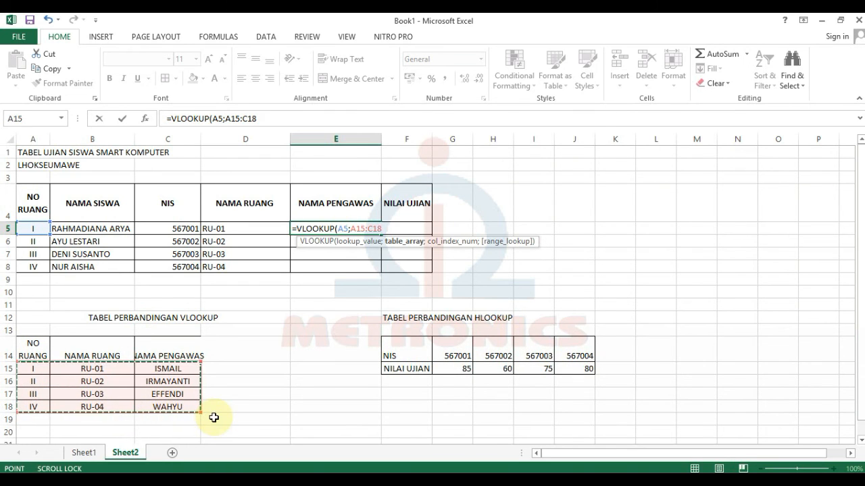
pyautogui.press('F4')
pyautogui.write(';')
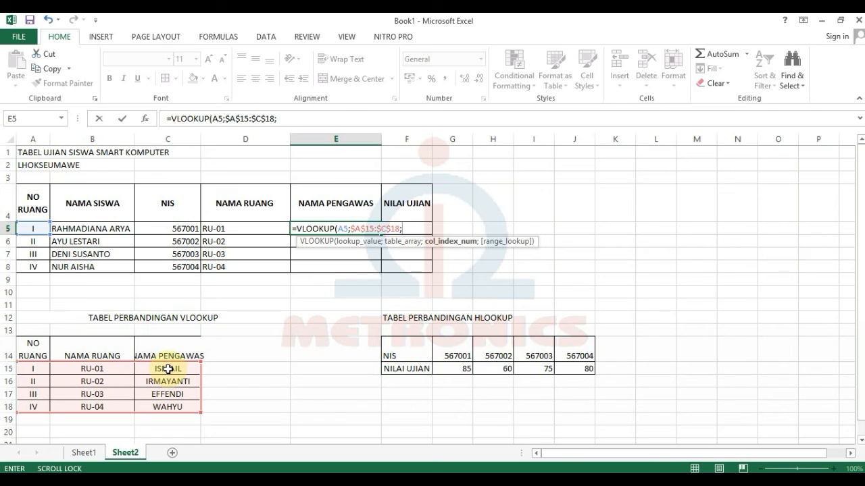
pyautogui.write('3')
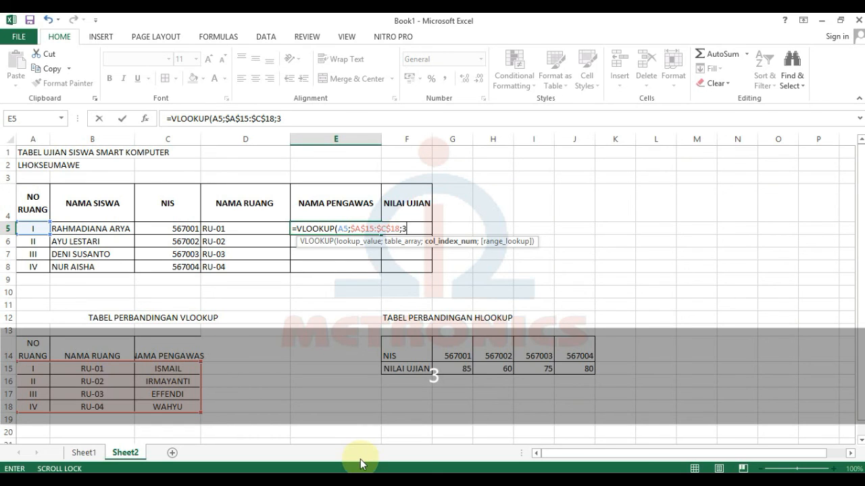
pyautogui.write(';0)')
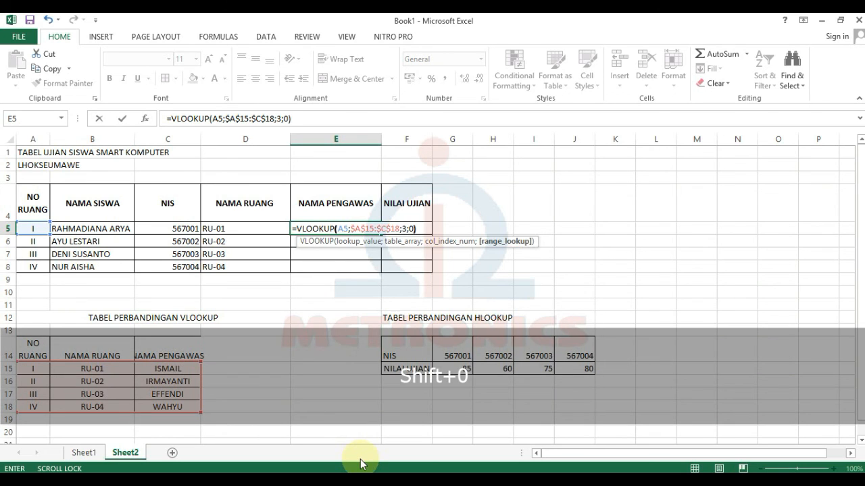
pyautogui.press('Return')
# Copy E5's formula down to E8, showing ISMAIL, IRMAYANTI, EFFENDI and WAHYU.
pyautogui.click(362, 233)
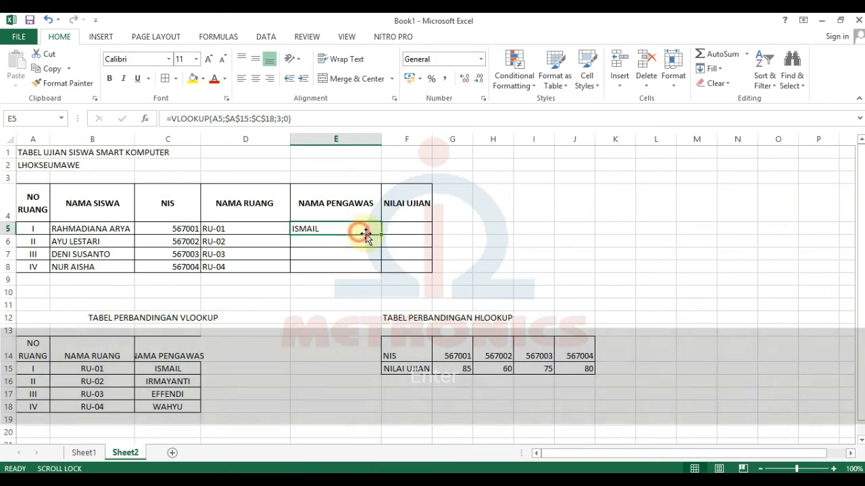
pyautogui.moveTo(379, 236); pyautogui.dragTo(383, 271)
pyautogui.click(395, 230)
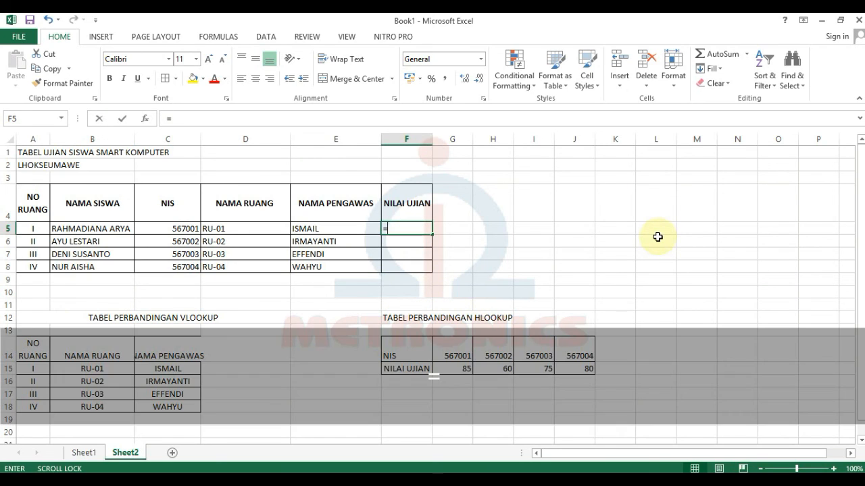
# Enter =HLOOKUP(C5;$G$14:$J$15;2;0) in F5 to look up the exam score.
pyautogui.write('=HLOOKUP(')
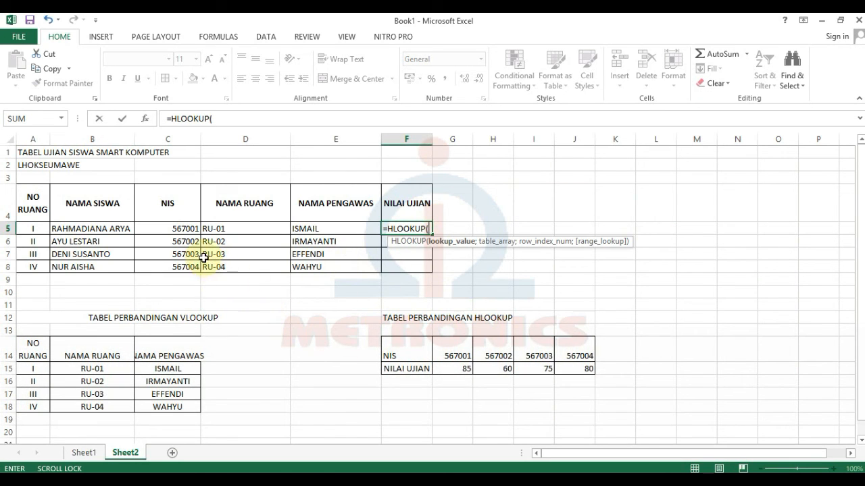
pyautogui.click(162, 232)
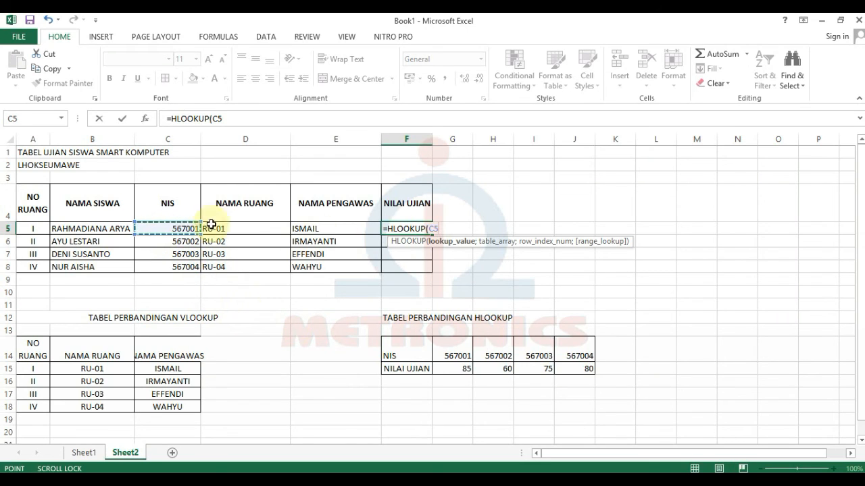
pyautogui.click(23, 229)
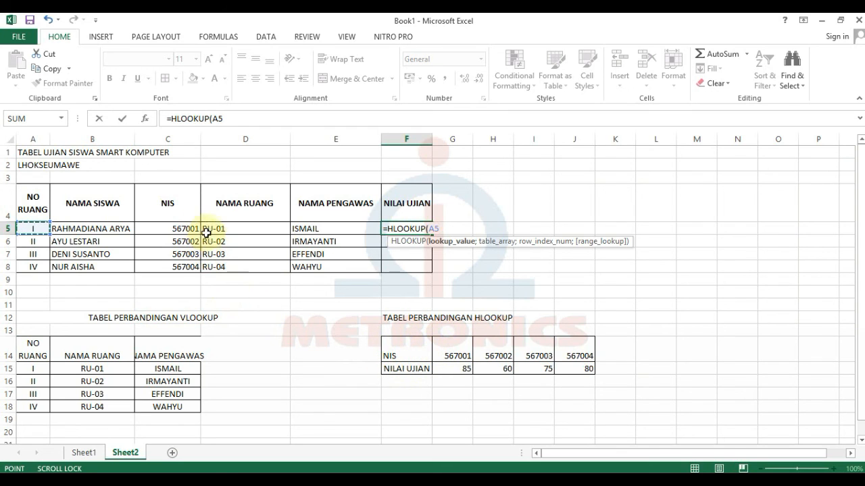
pyautogui.click(153, 232)
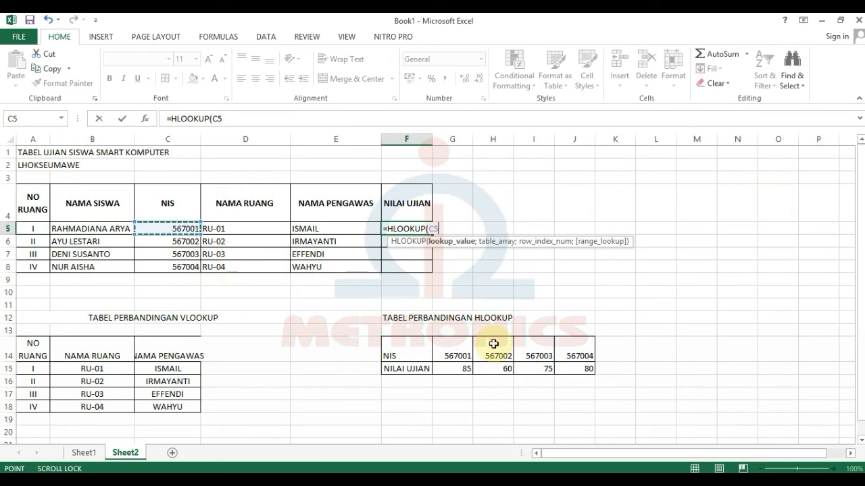
pyautogui.write(';')
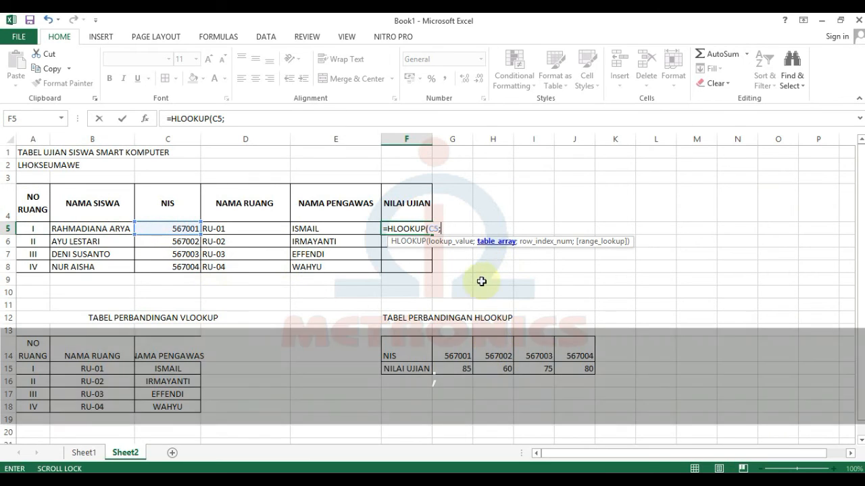
pyautogui.click(452, 348)
pyautogui.moveTo(496, 357); pyautogui.dragTo(573, 372)
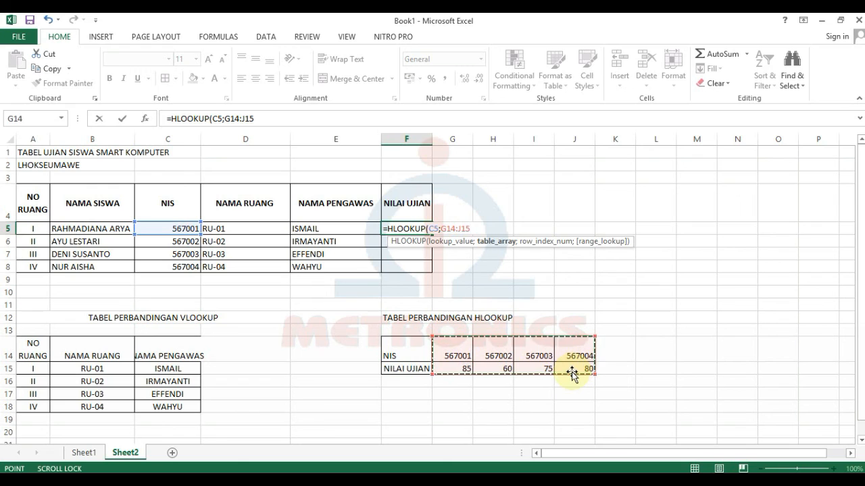
pyautogui.press('F4')
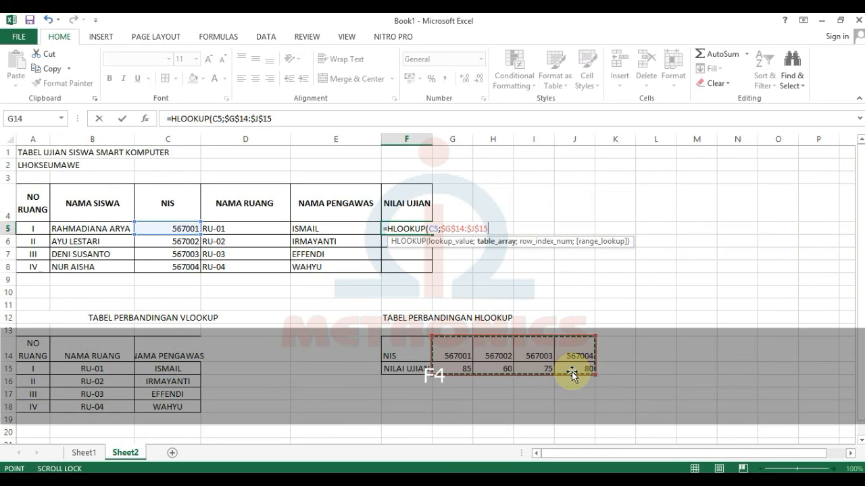
pyautogui.write(';')
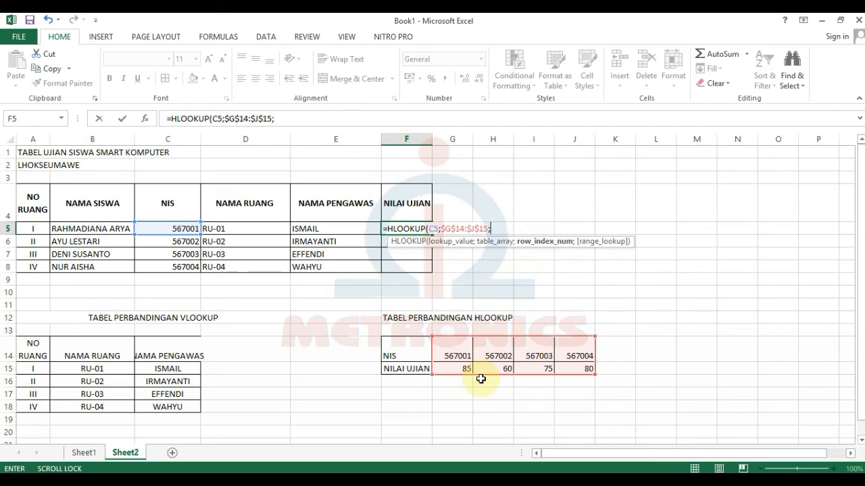
pyautogui.write('2;')
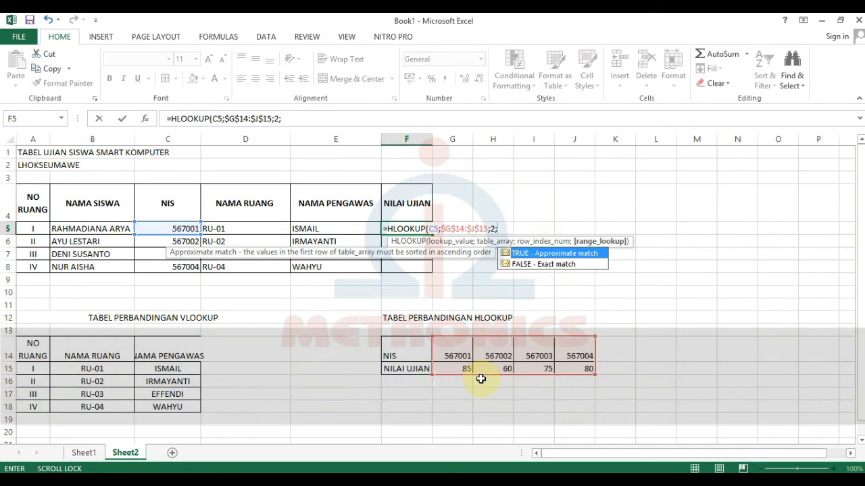
pyautogui.write('0)')
pyautogui.press('Return')
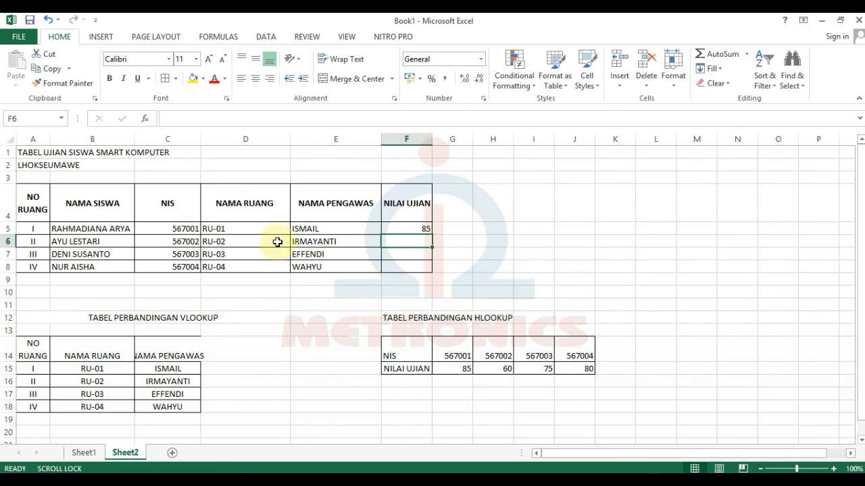
# Fill F5's formula down to F8, giving scores 85, 60, 75 and 80.
pyautogui.click(427, 228)
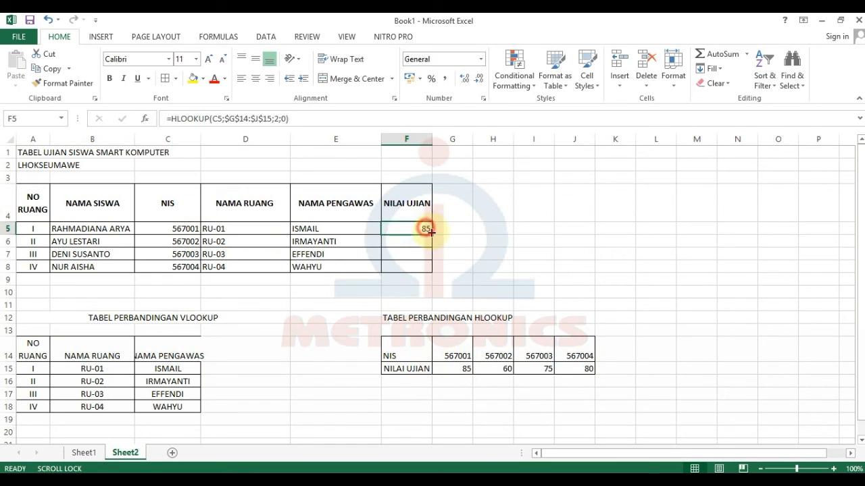
pyautogui.moveTo(431, 235); pyautogui.dragTo(429, 270)
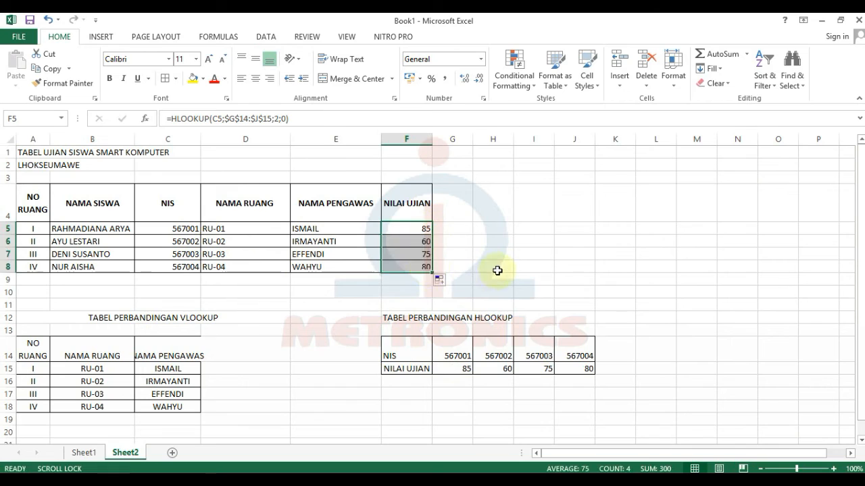
pyautogui.click(502, 277)
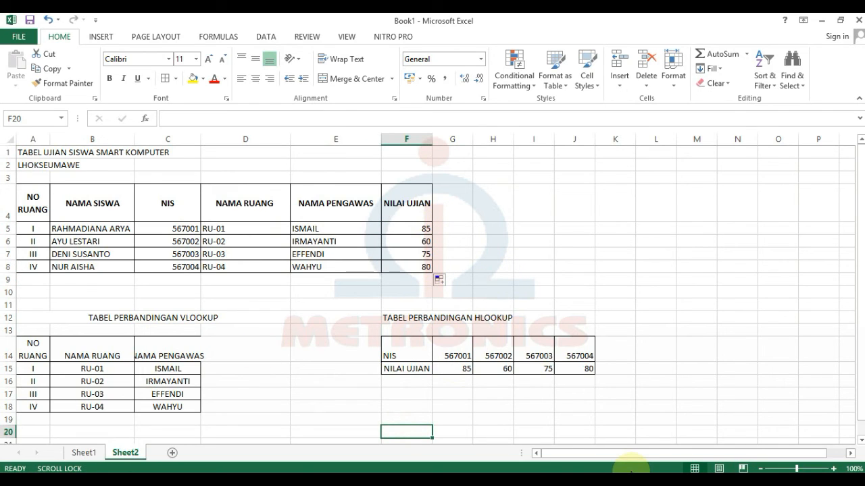
# Save As the workbook into My Documents with the file name 'latihan 7'.
pyautogui.click(22, 37)
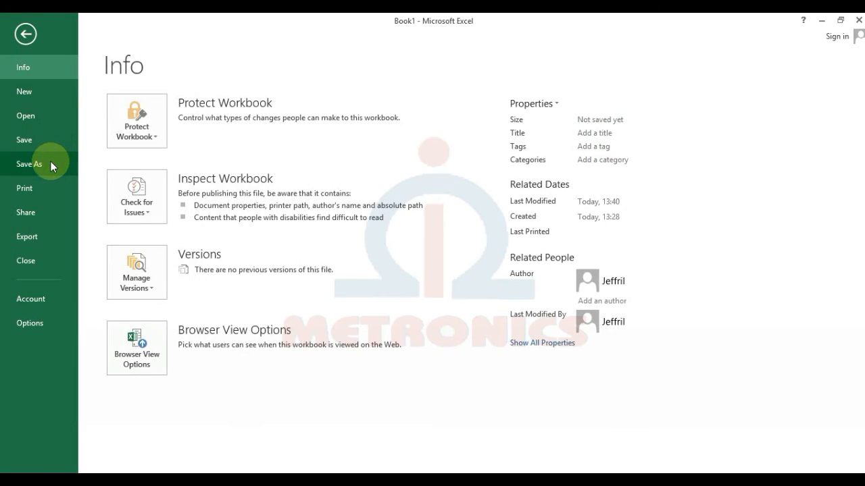
pyautogui.click(50, 162)
pyautogui.click(352, 146)
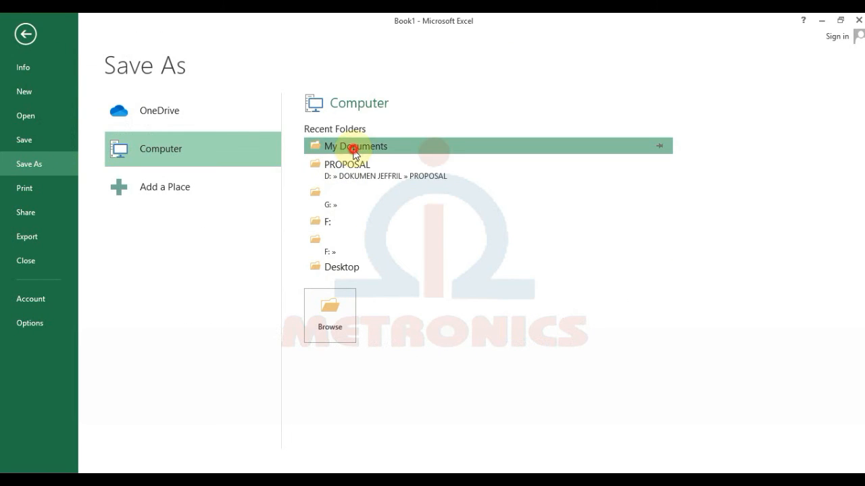
pyautogui.press('capslock')
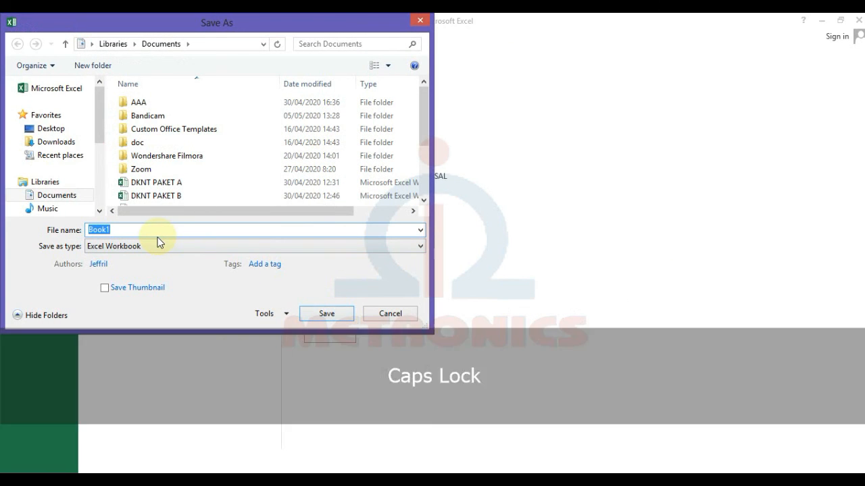
pyautogui.write('latihan ')
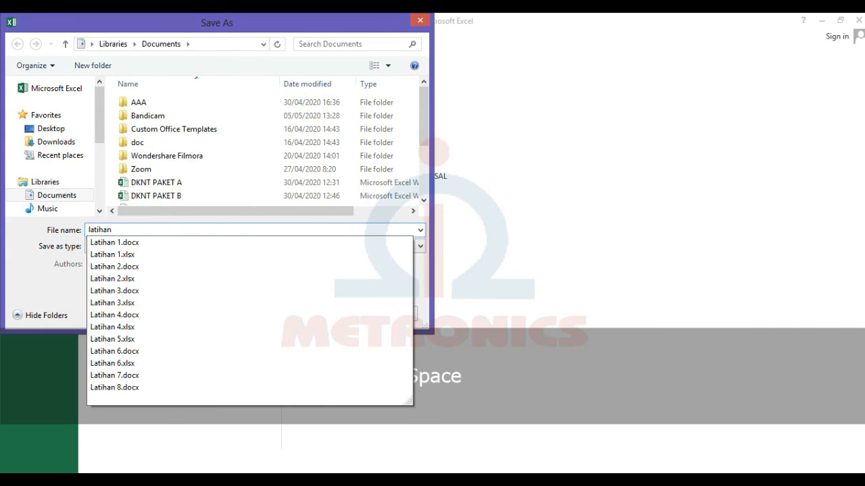
pyautogui.write('7')
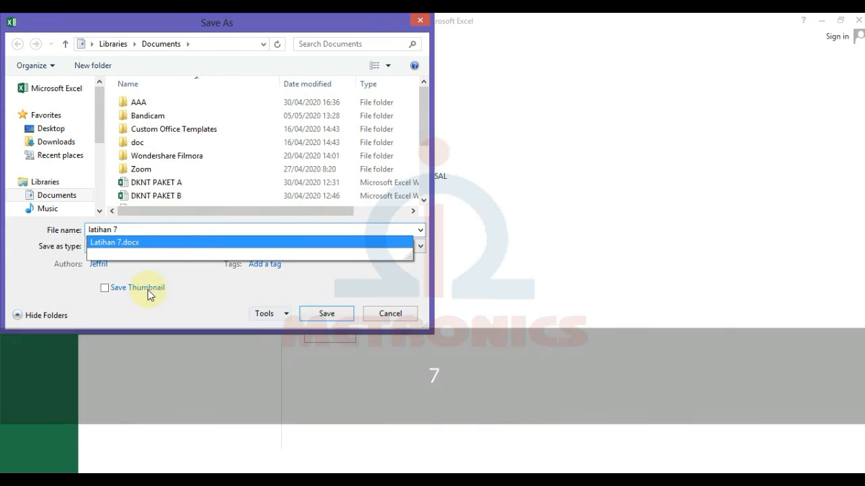
pyautogui.click(314, 313)
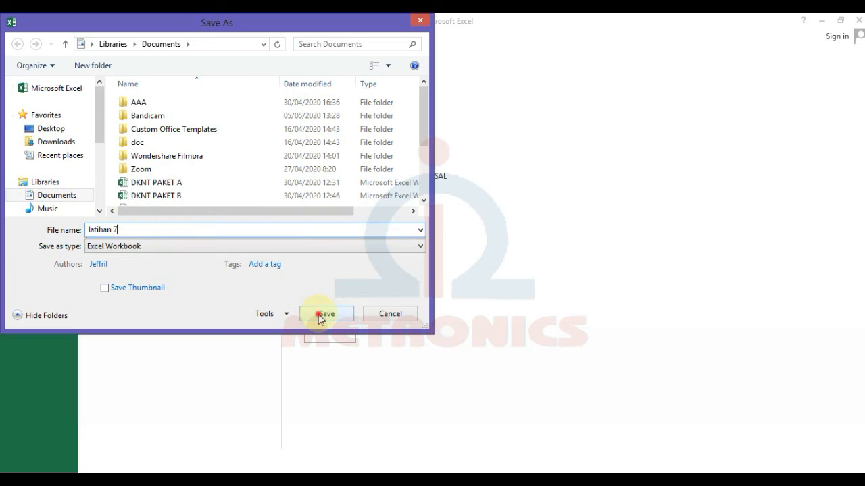
pyautogui.click(314, 314)
pyautogui.click(310, 352)
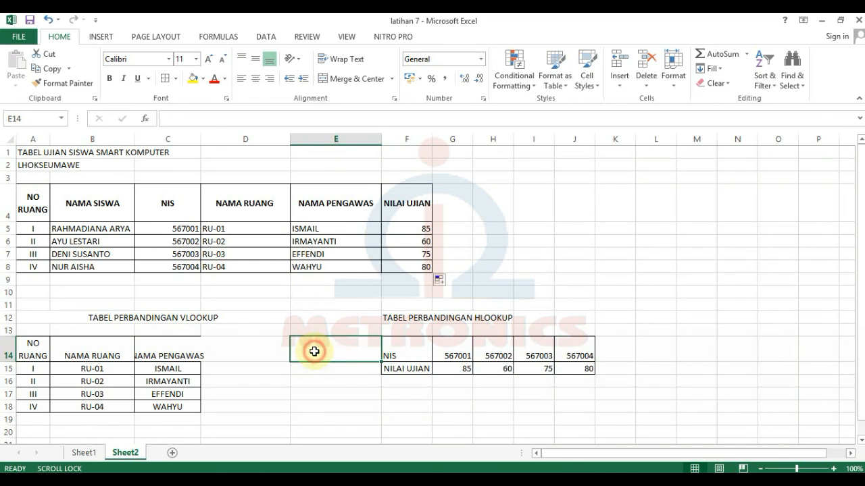